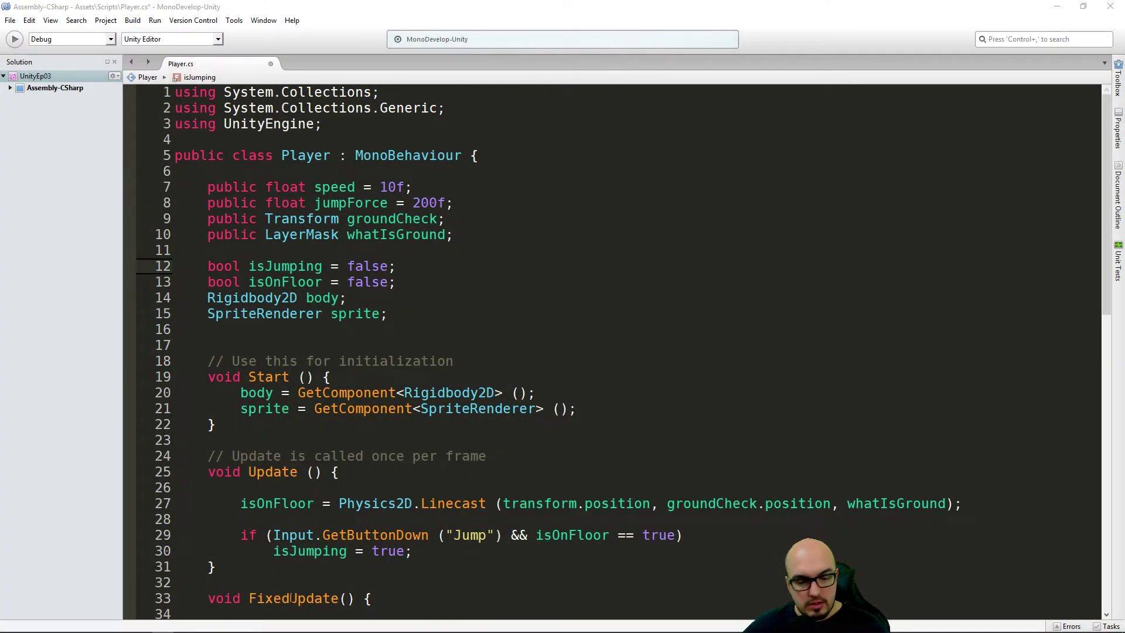
Switch from Player.cs in MonoDevelop back to the Unity editor's SampleScene
mouse_move(271, 630)
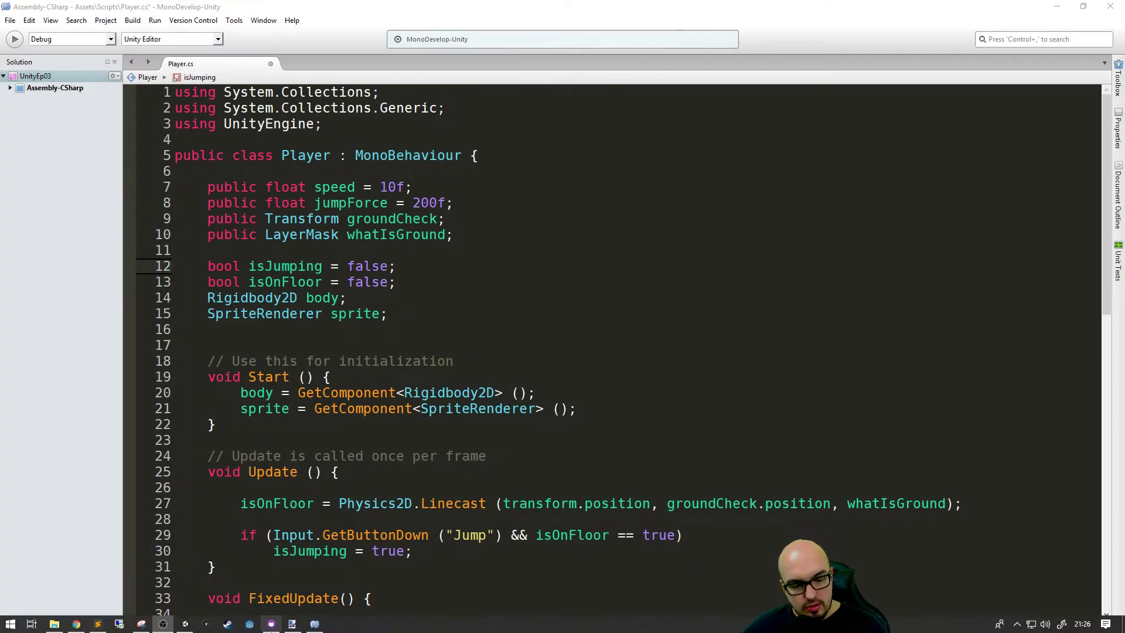
left_click(184, 625)
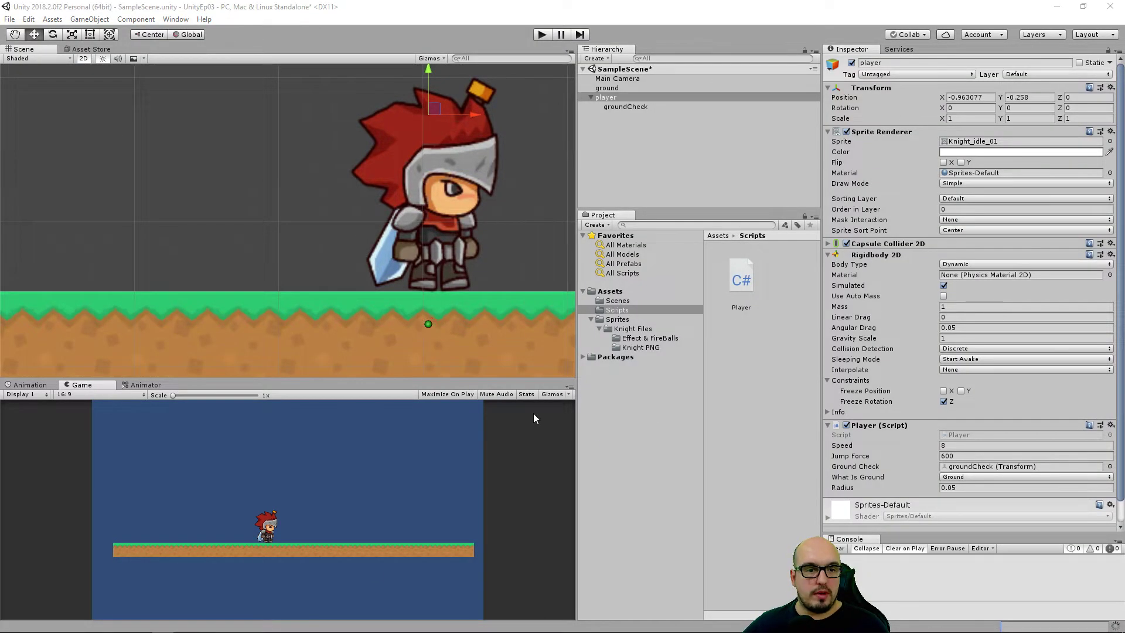
Frame the knight and its groundCheck point in the Scene view, then open Windows Ink Workspace
scroll(509, 262, "down", 3)
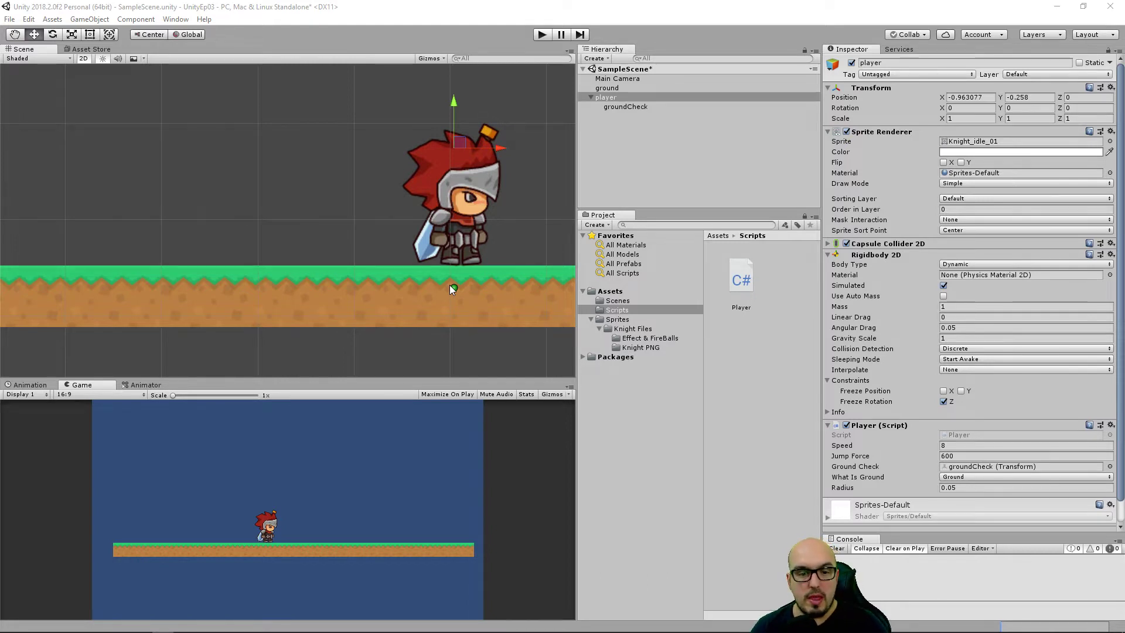
mouse_move(449, 283)
middle_mouse_down()
mouse_move(492, 170)
mouse_move(412, 177)
middle_mouse_up()
scroll(415, 178, "up", 1)
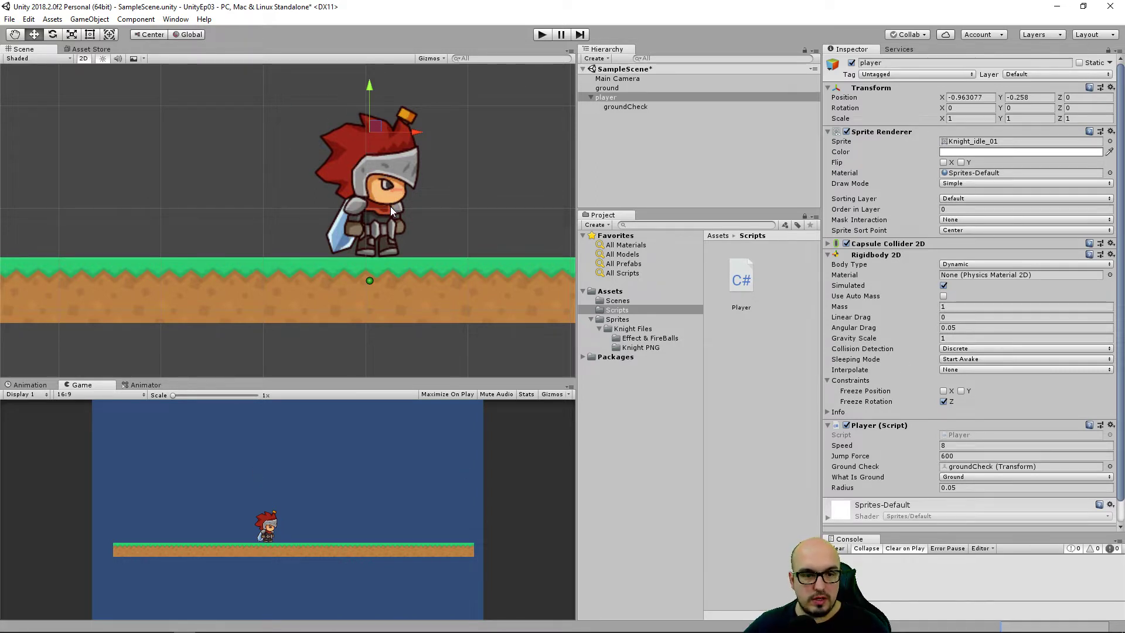
scroll(390, 206, "down", 1)
scroll(379, 224, "down", 1)
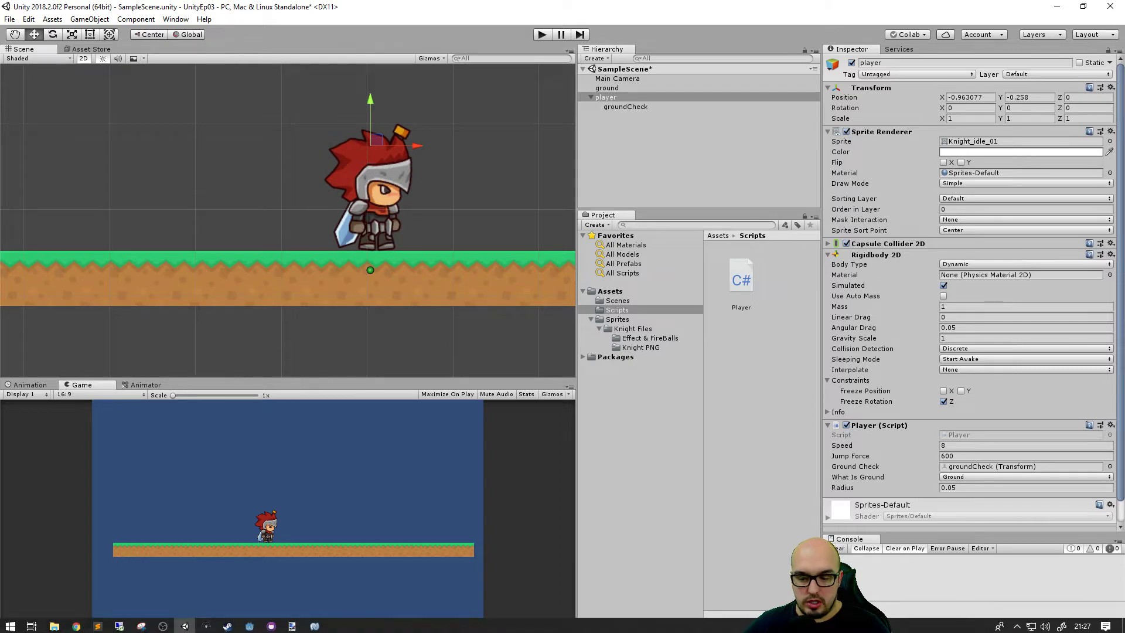
left_click(999, 624)
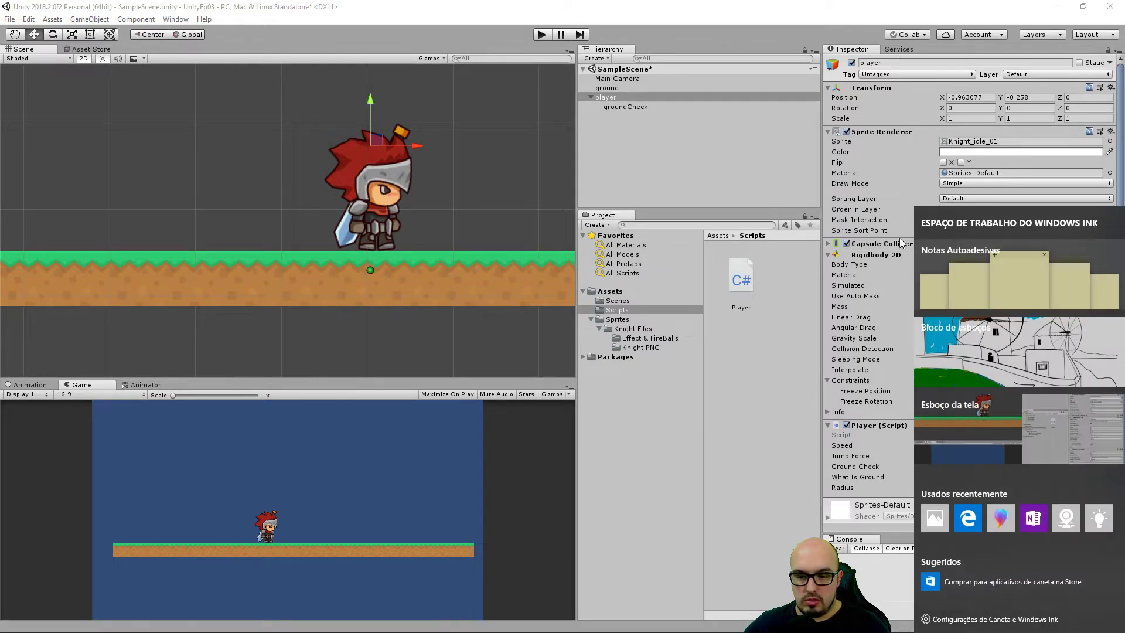
Start a screen sketch, try red strokes at the knight's feet, then clear them all
left_click(1045, 442)
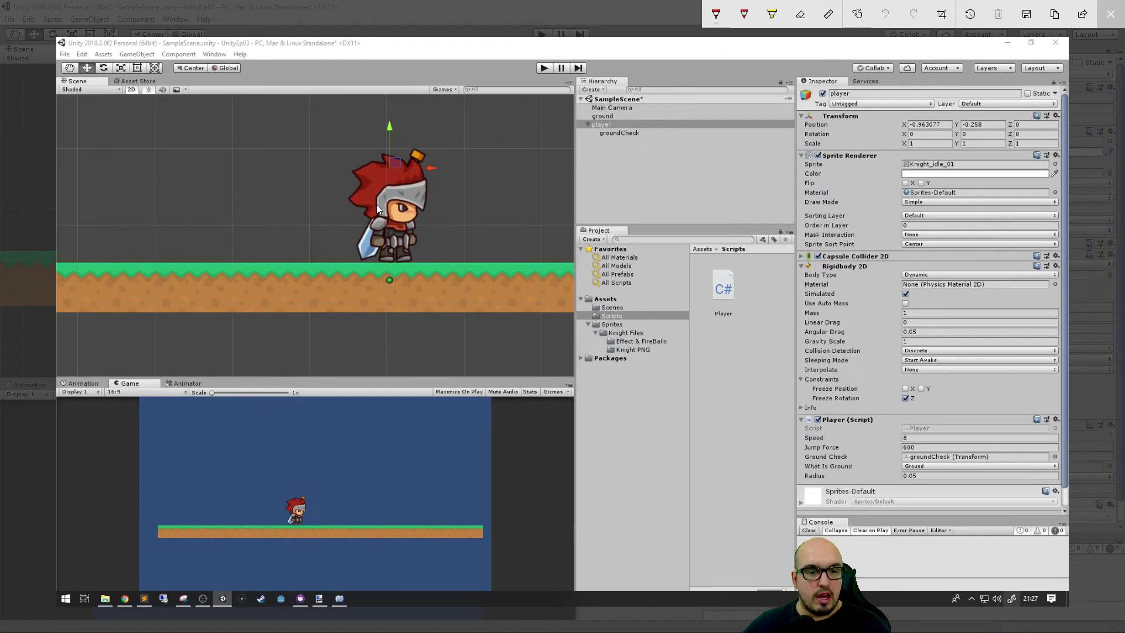
left_click(716, 14)
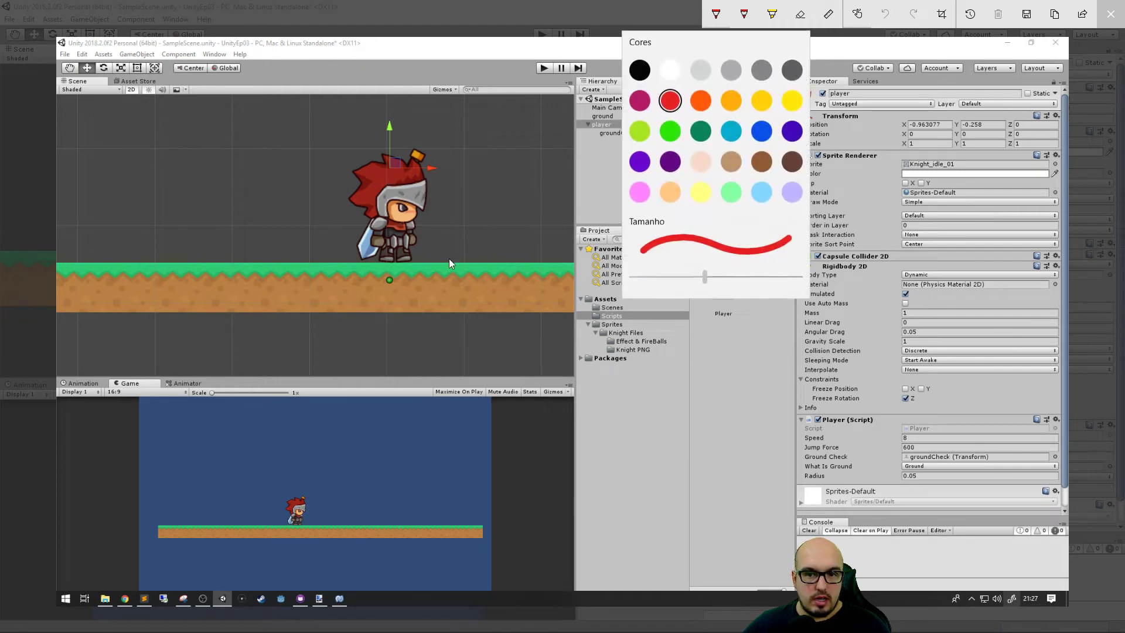
left_click(420, 238)
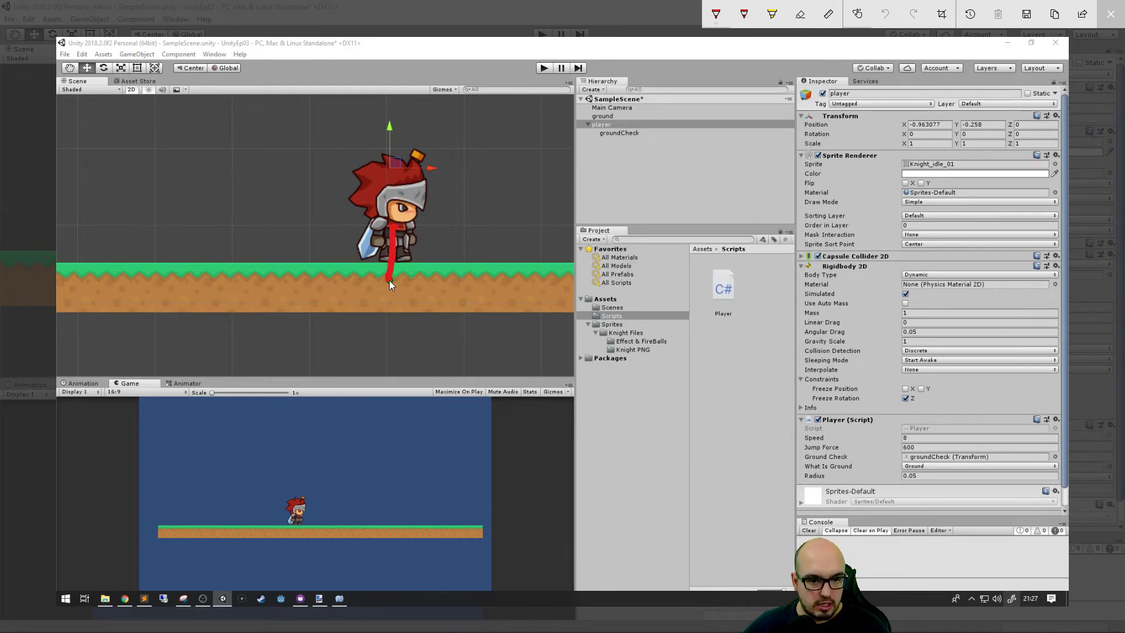
left_click_drag(390, 281, 390, 281)
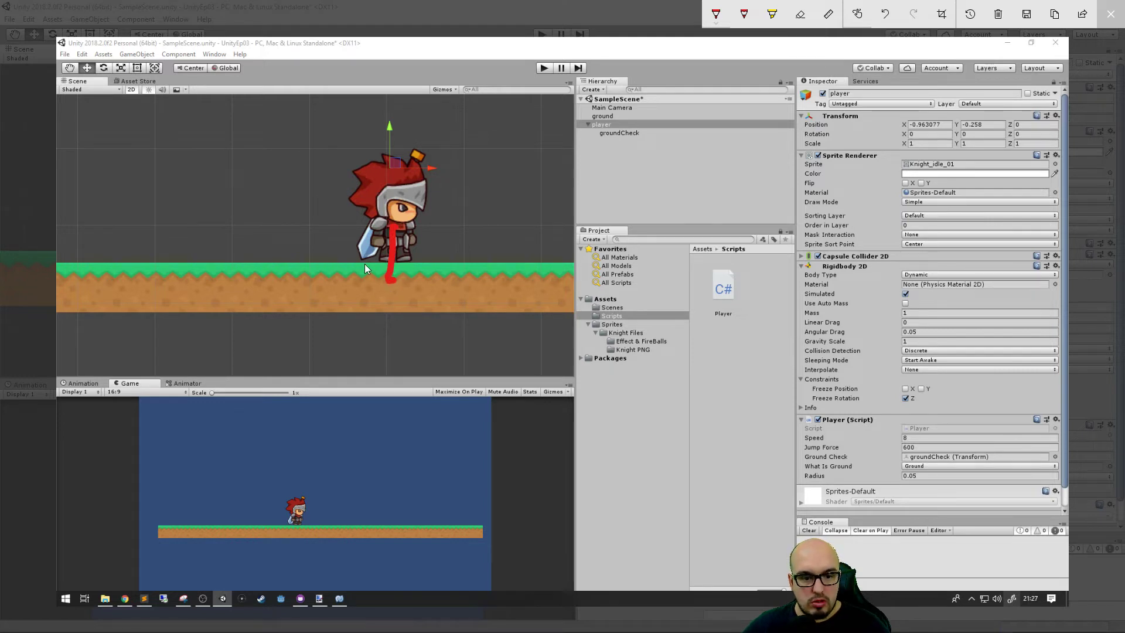
mouse_move(266, 261)
left_mouse_down()
mouse_move(493, 279)
mouse_move(300, 312)
left_mouse_up()
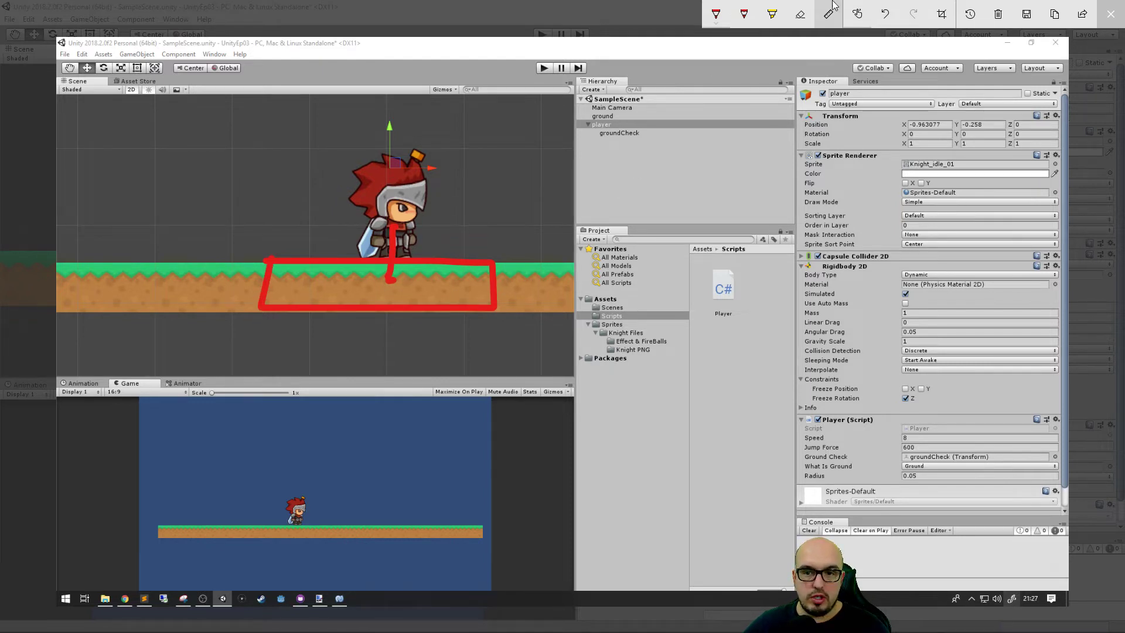
key("ctrl+shift+c")
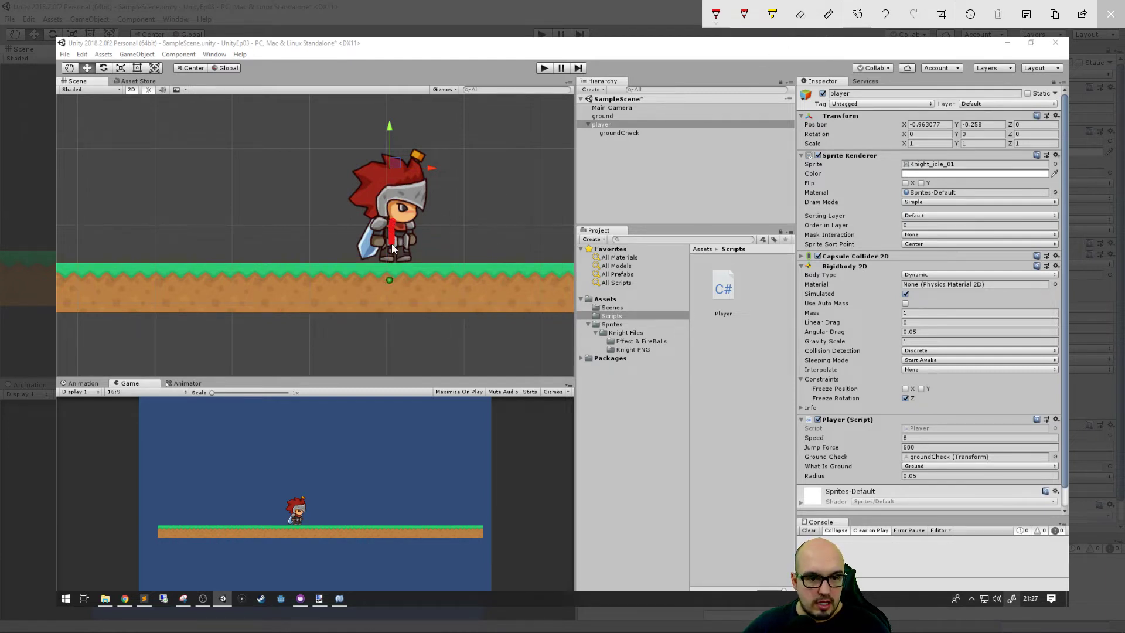
Mark the ground left and right of the knight in red and erase the vertical line
left_click_drag(391, 286, 391, 280)
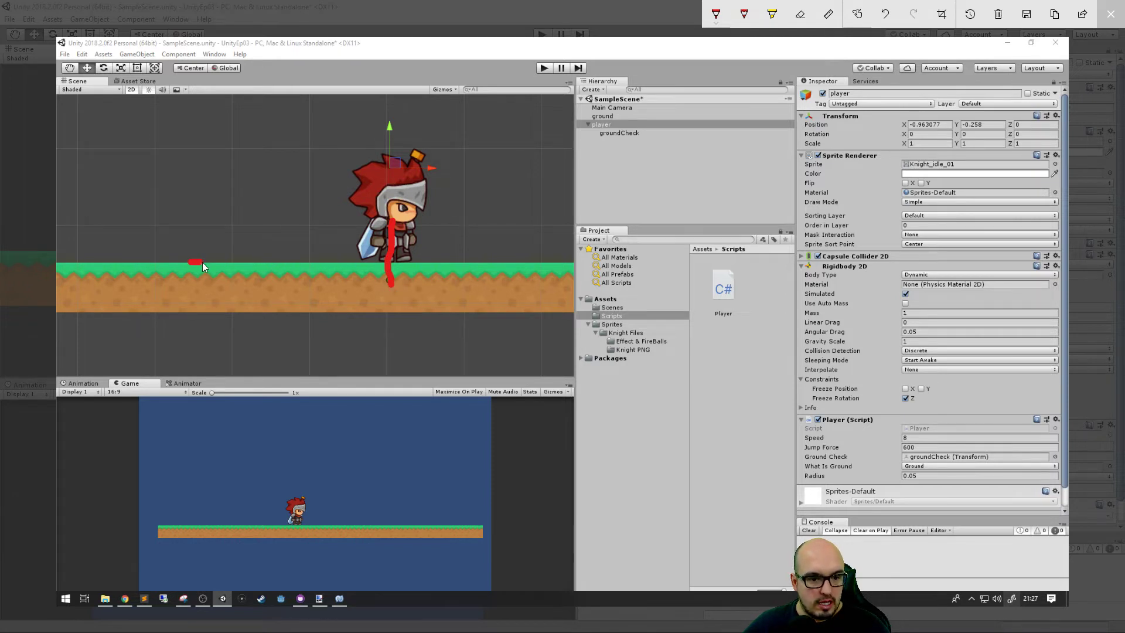
left_click_drag(202, 267, 381, 272)
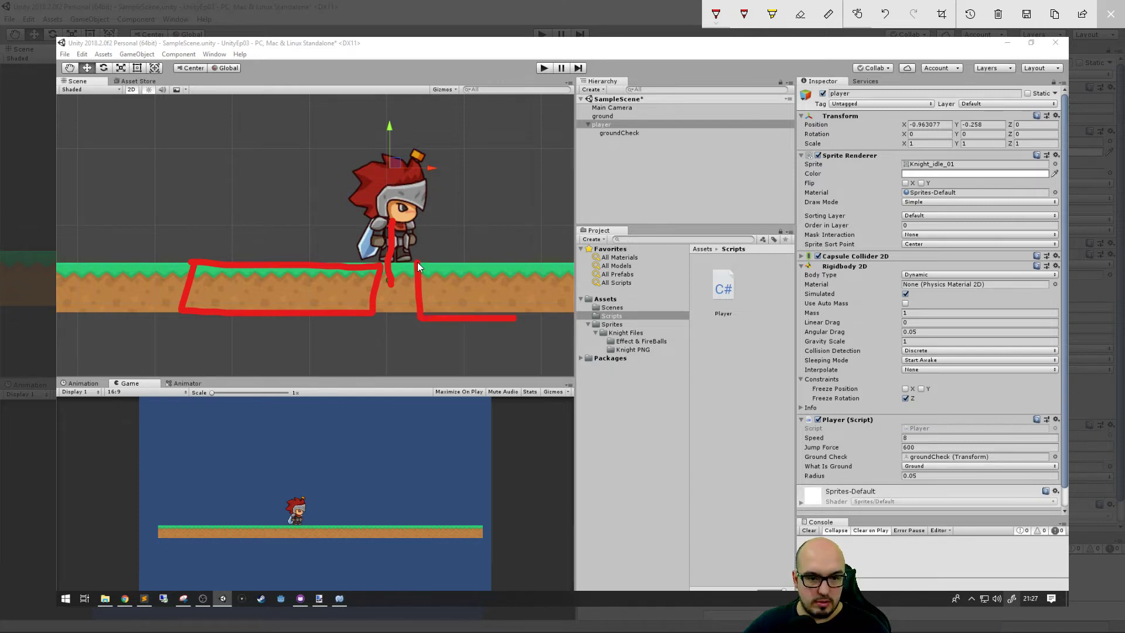
left_click_drag(417, 264, 548, 268)
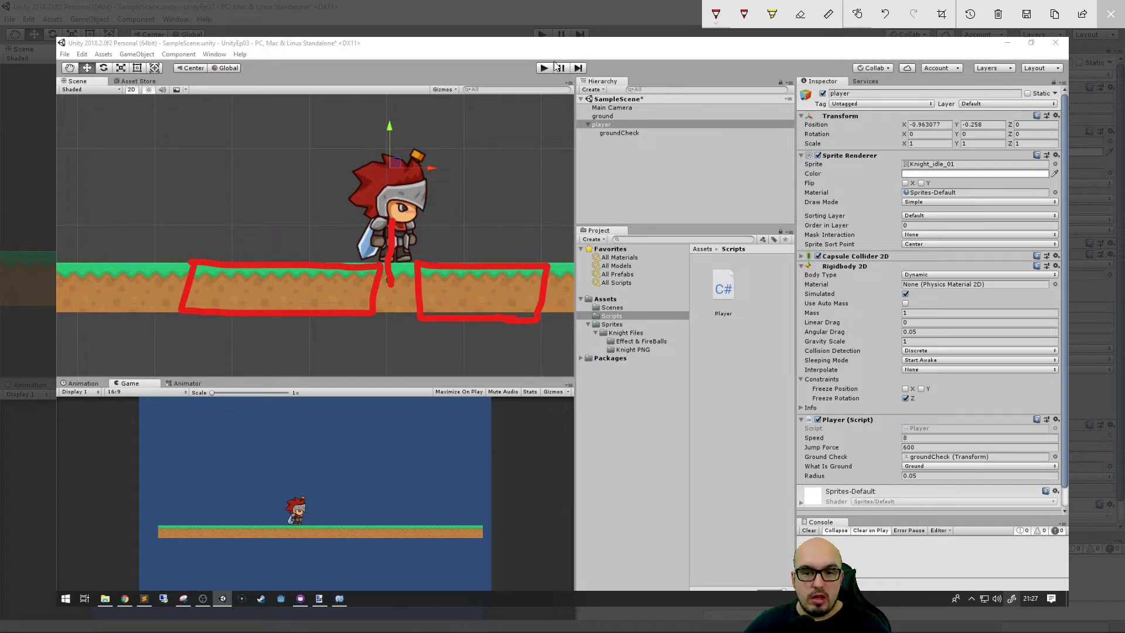
left_click(811, 17)
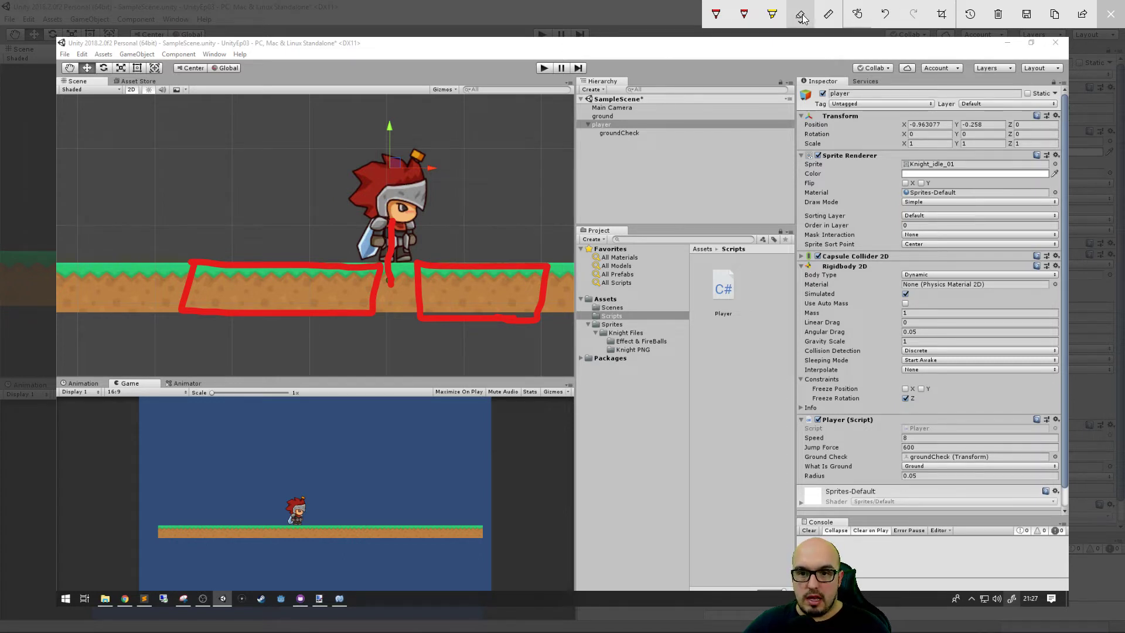
left_click(390, 235)
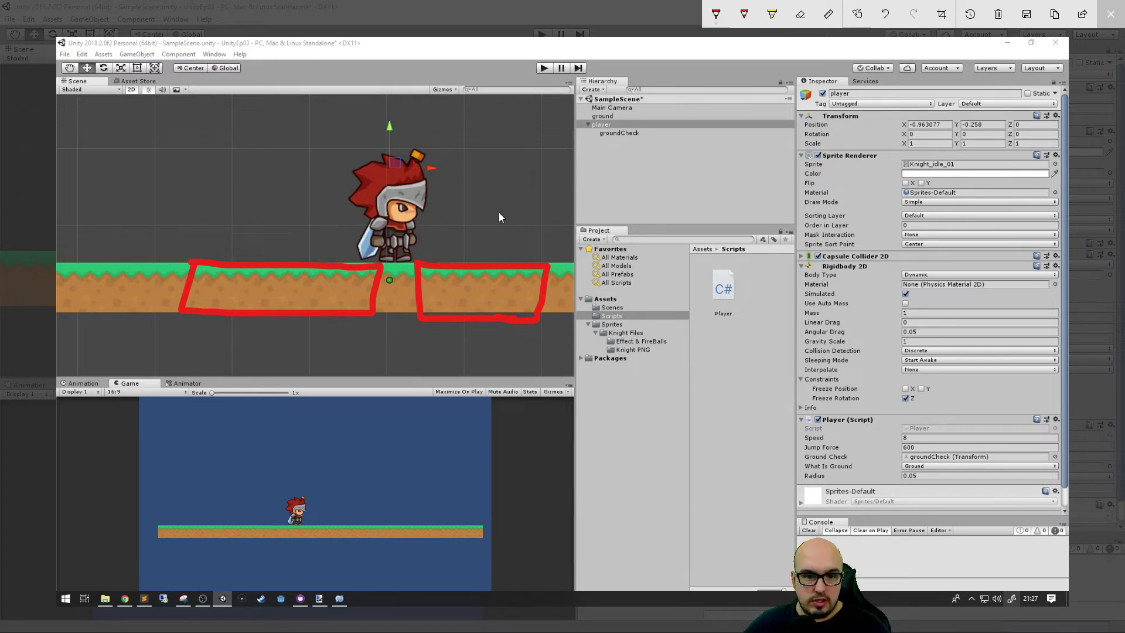
left_click(828, 13)
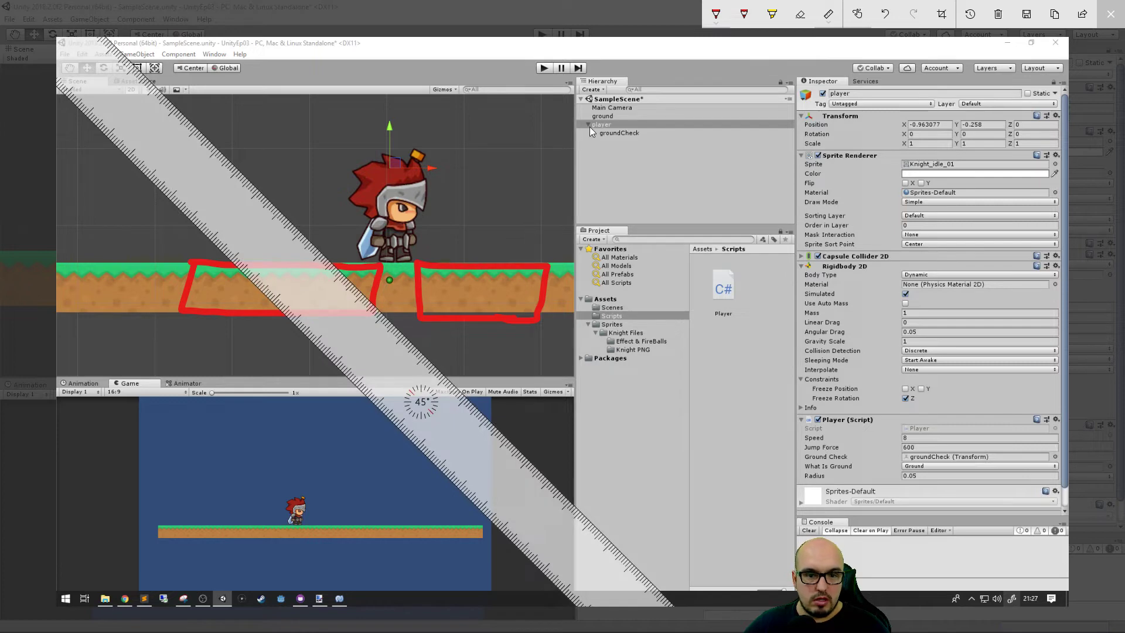
Restart Screen sketch, draw a red box along the ground, then erase it
key("Escape")
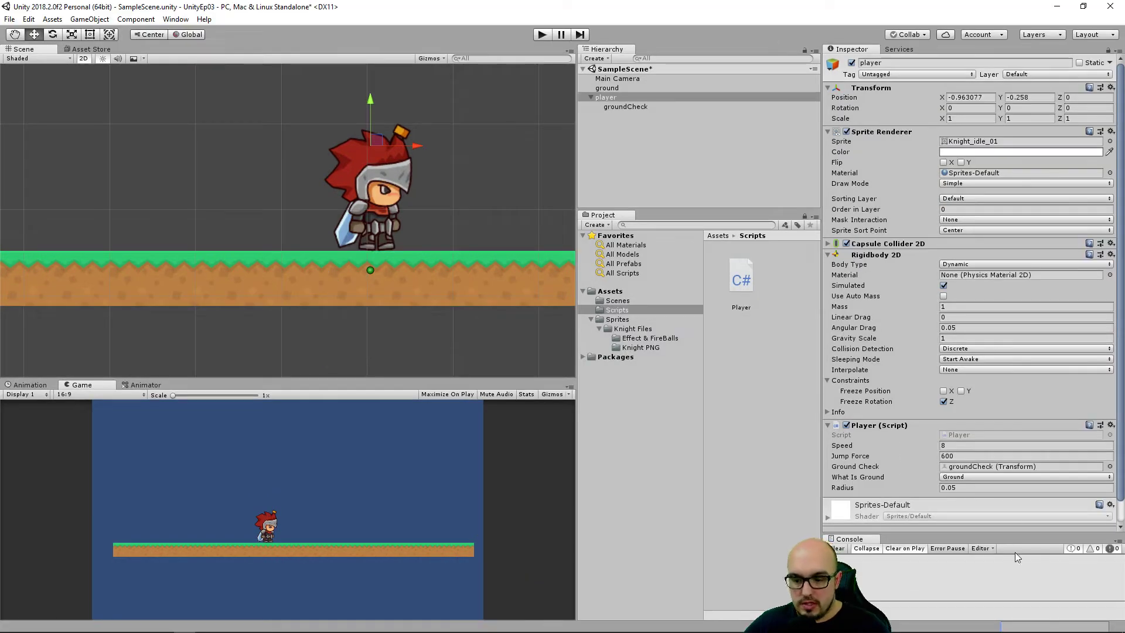
left_click(1049, 625)
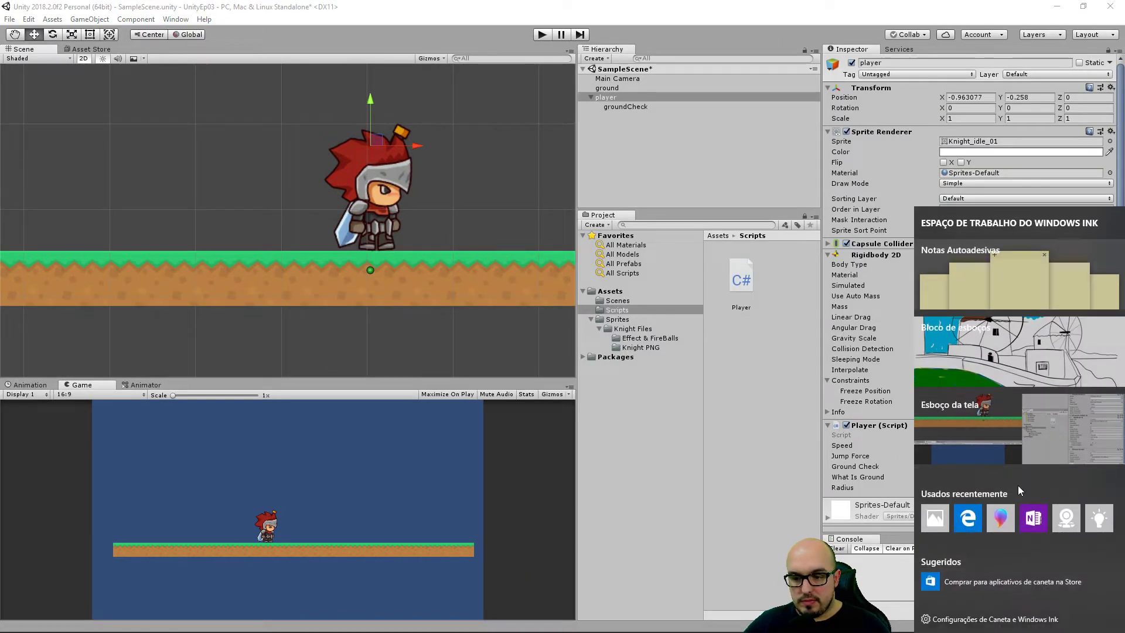
left_click(993, 422)
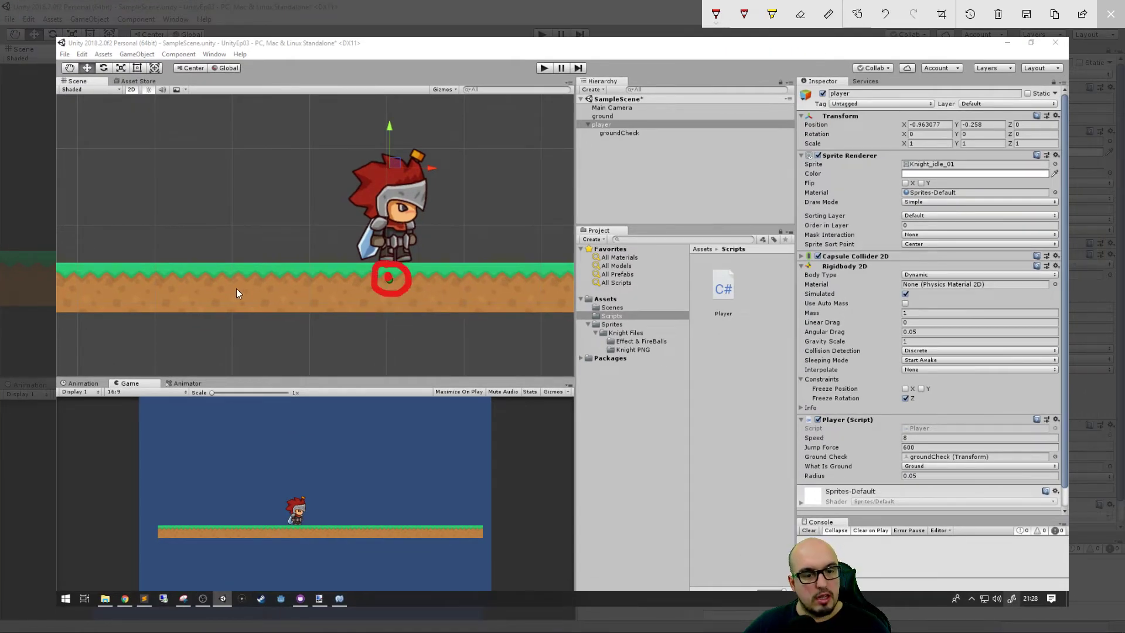
left_click_drag(252, 261, 472, 260)
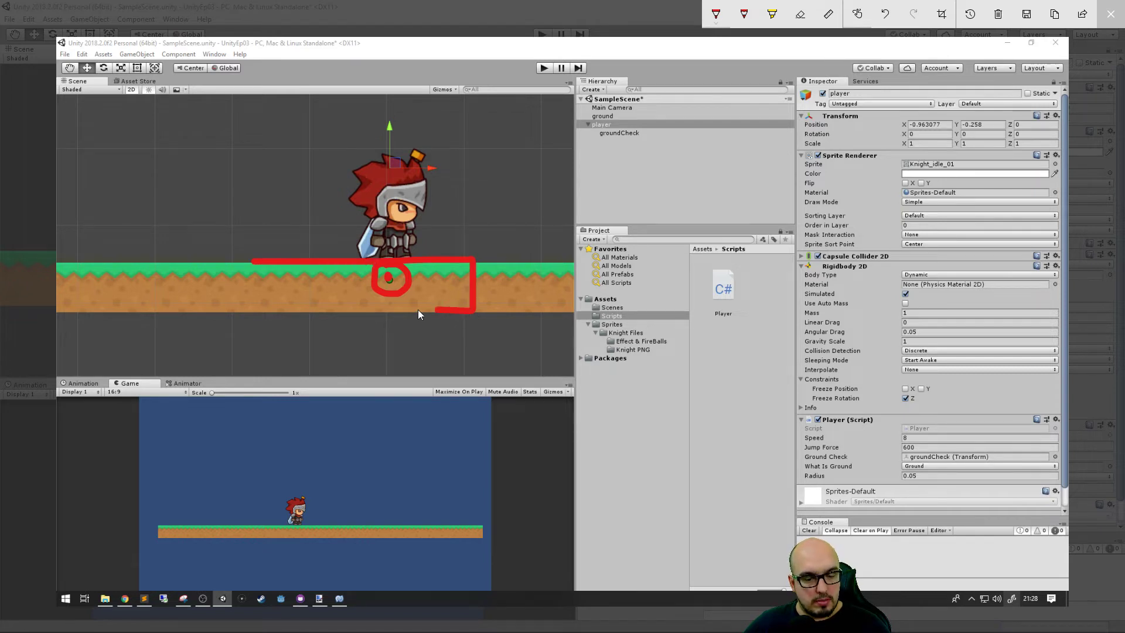
left_click_drag(419, 310, 250, 296)
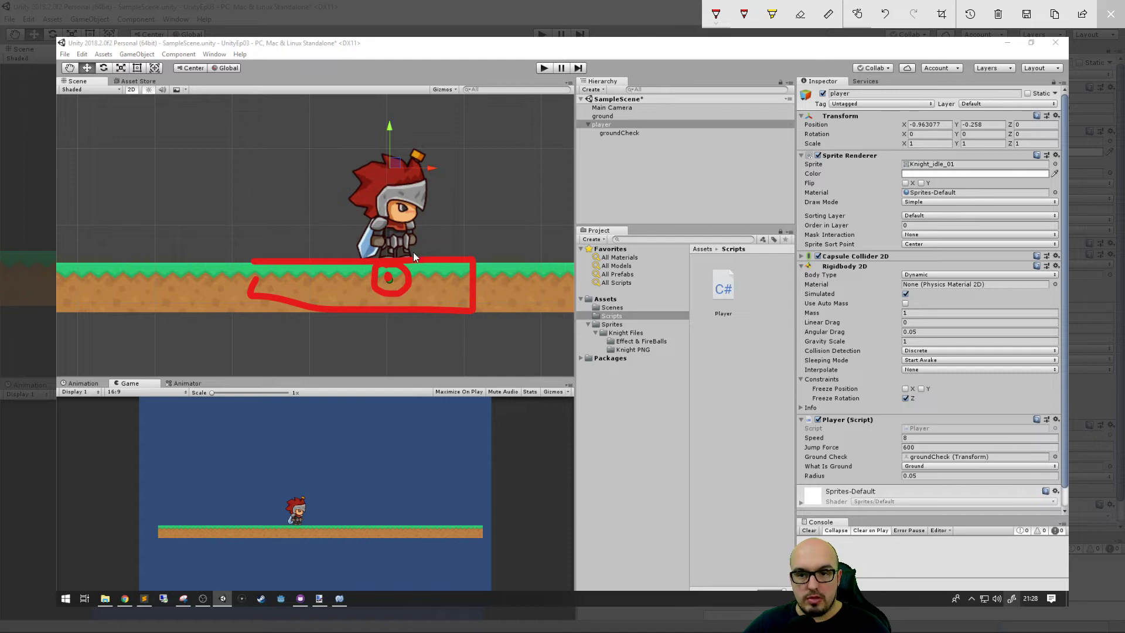
left_click(804, 17)
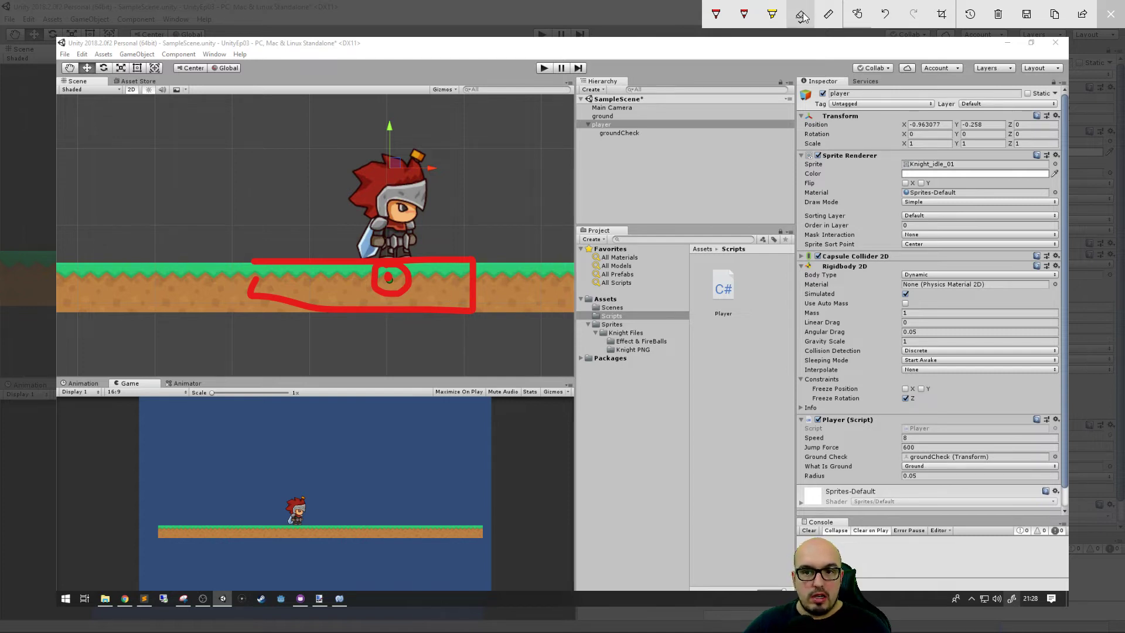
left_click_drag(428, 255, 395, 252)
left_click(387, 277)
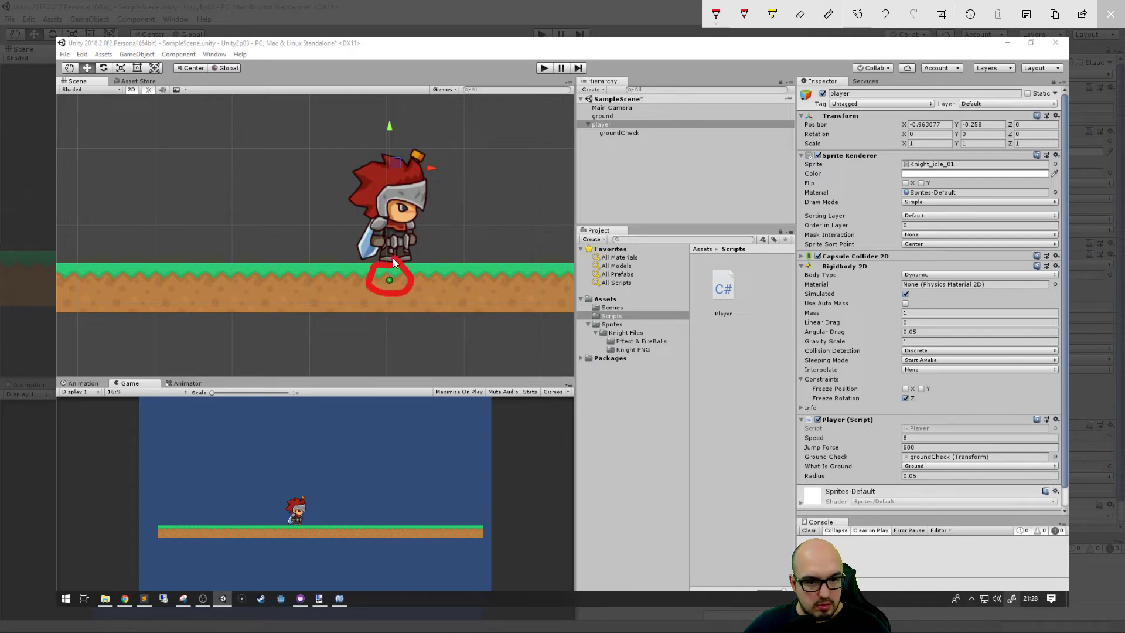
Circle the groundCheck point, box the ground on both sides, and draw a vertical line up
left_click_drag(393, 258, 385, 262)
left_click_drag(263, 262, 365, 261)
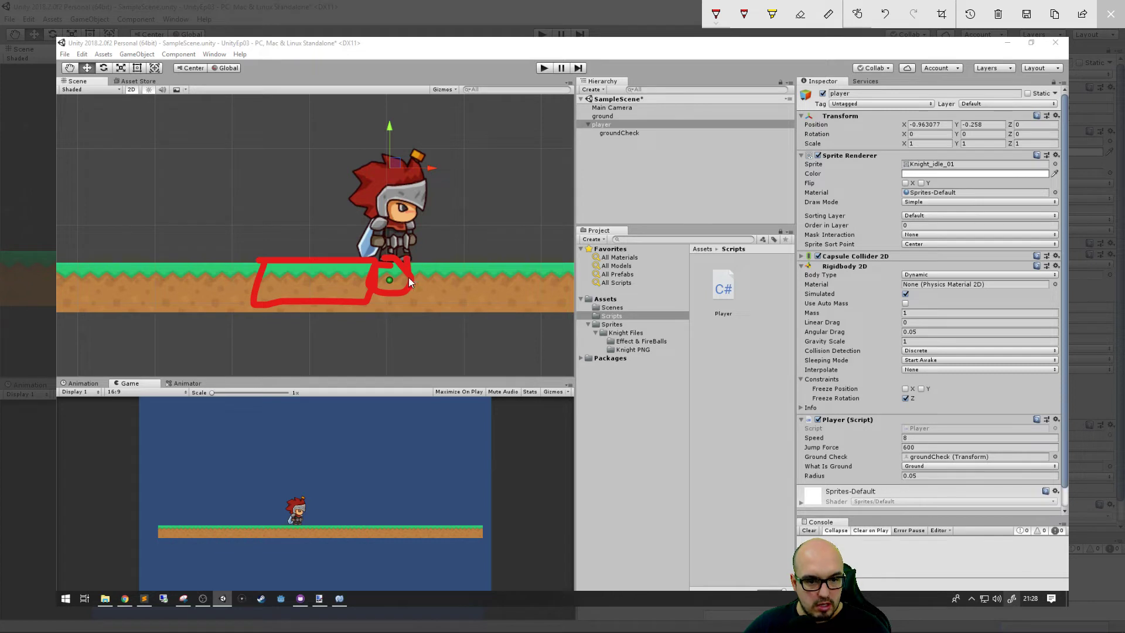
left_click_drag(409, 258, 515, 260)
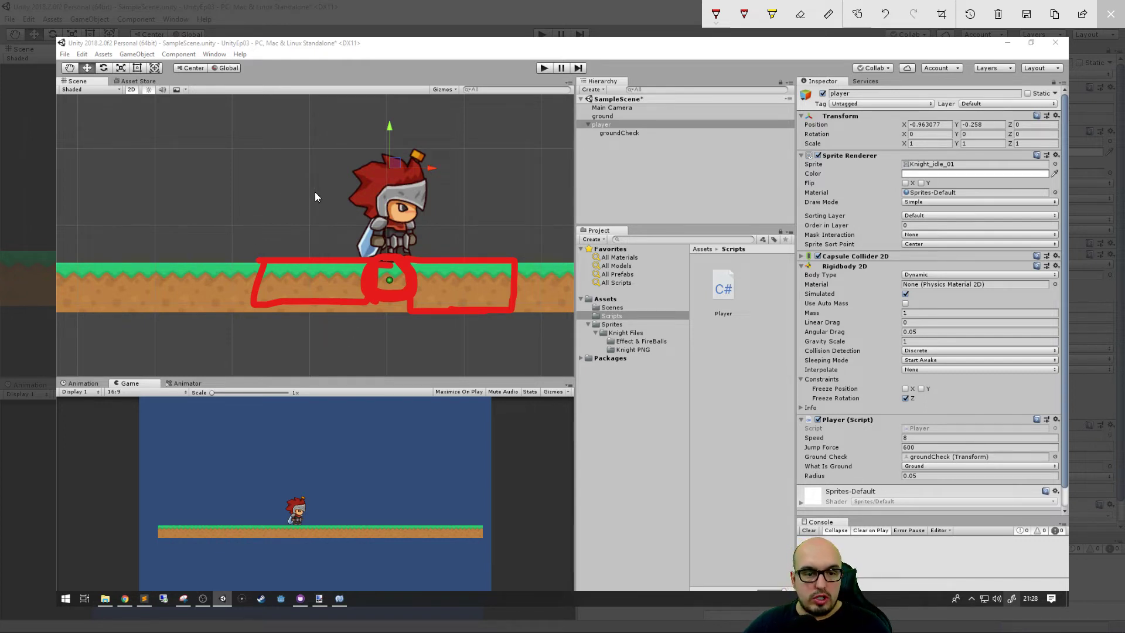
left_click_drag(259, 257, 256, 174)
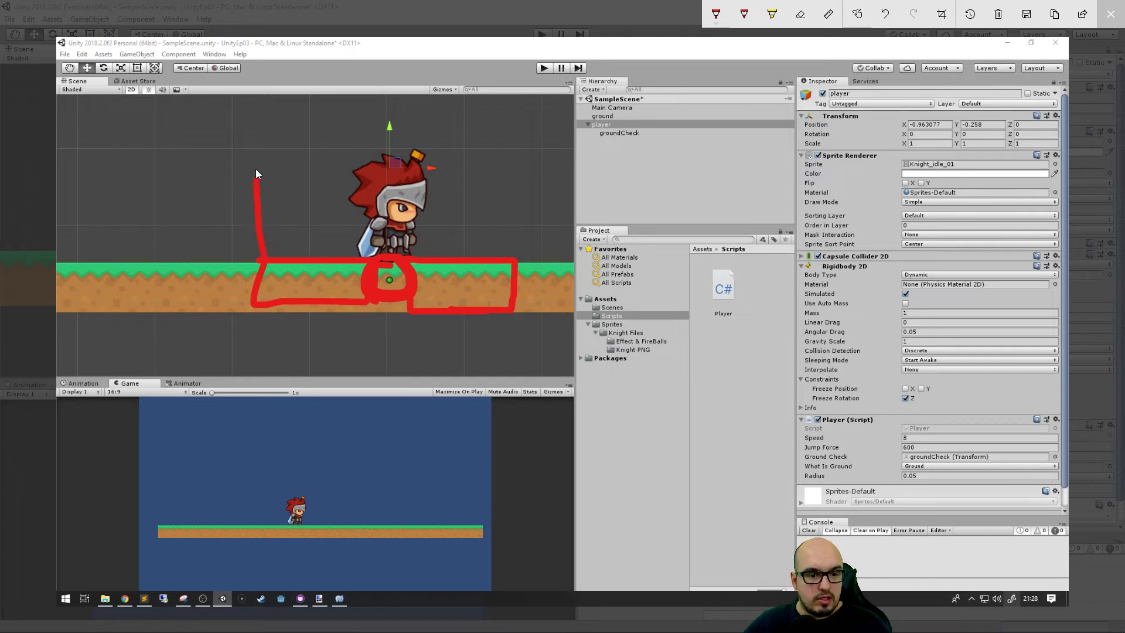
Erase the earlier red vertical line, circle and box annotations
left_click(801, 14)
left_click(259, 199)
left_click(282, 262)
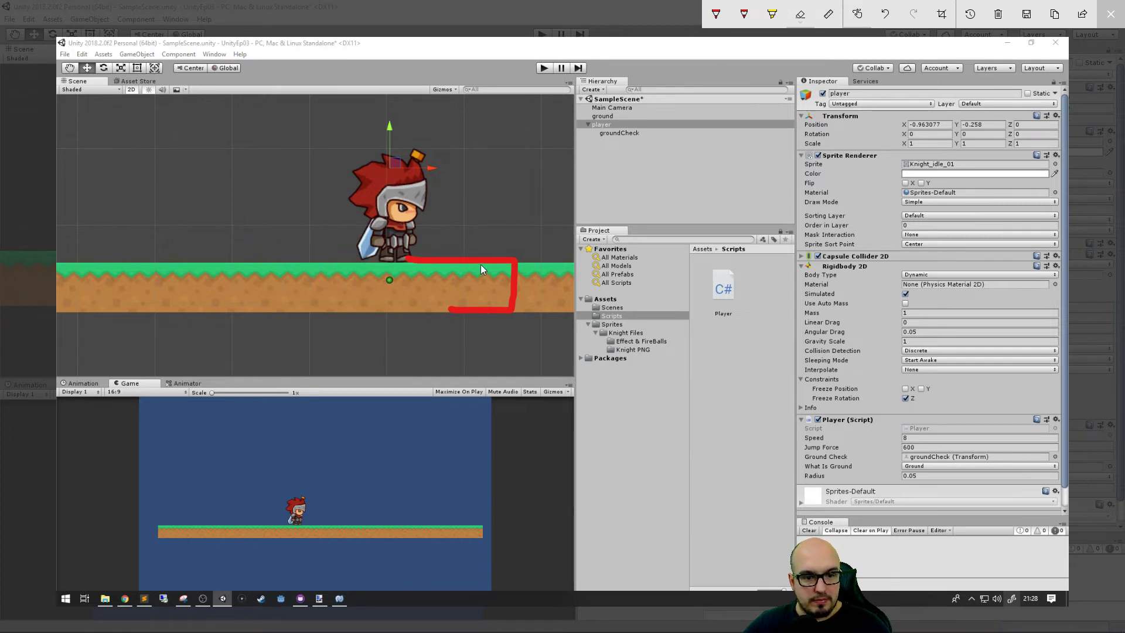
left_click_drag(281, 257, 509, 297)
Circle the ground-check point below the knight and box the grass strip in red
left_click(719, 22)
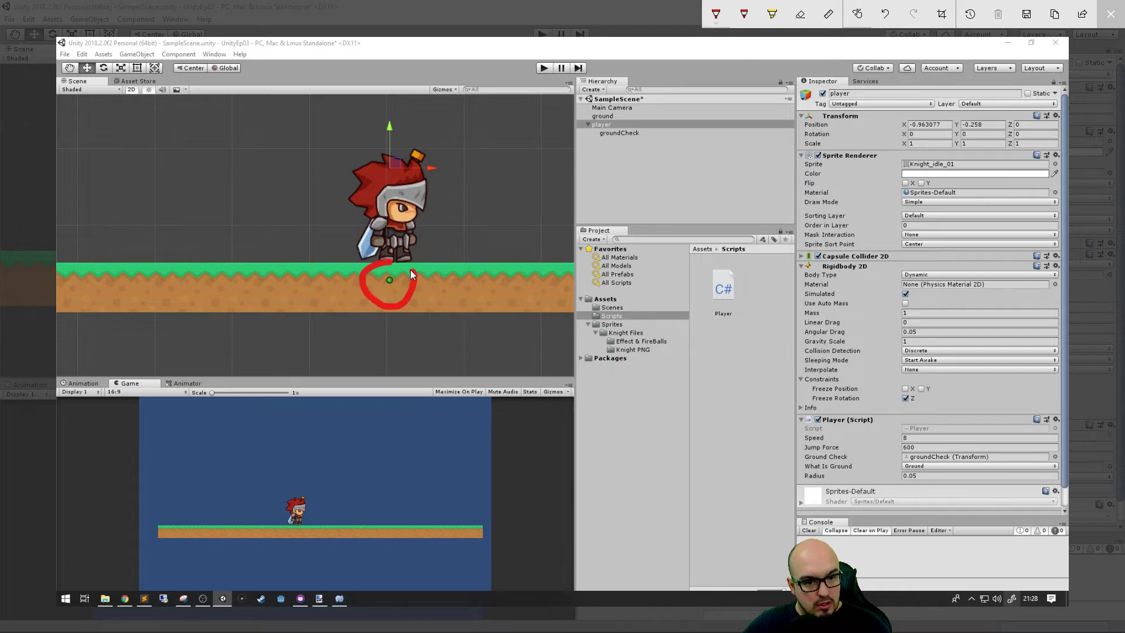
left_click_drag(410, 274, 392, 263)
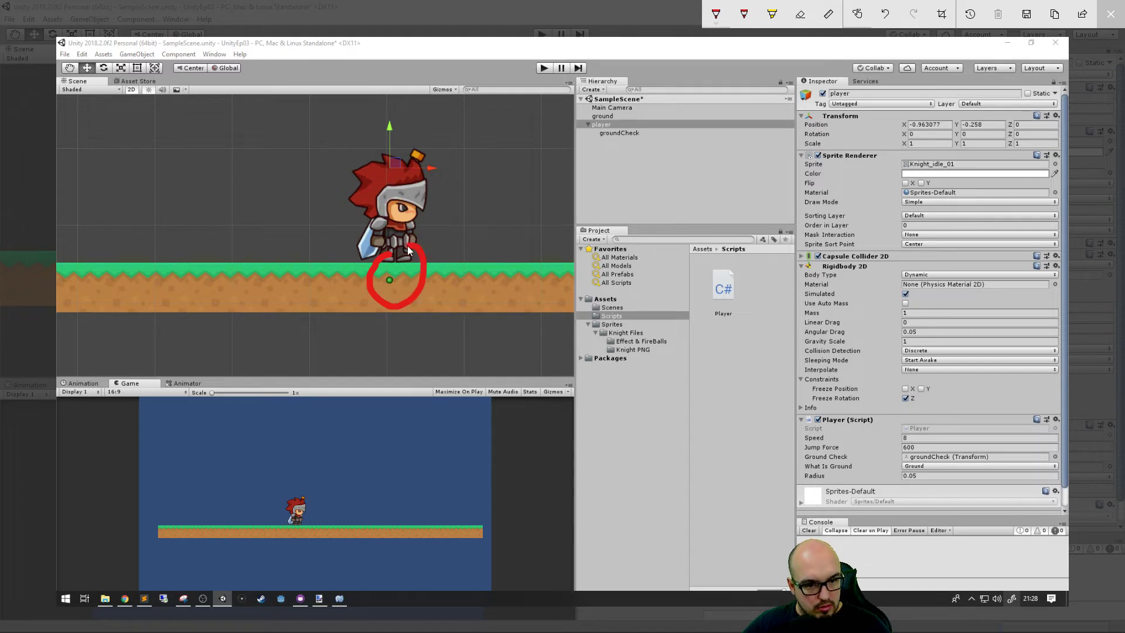
left_click_drag(407, 250, 374, 273)
left_click_drag(304, 262, 387, 264)
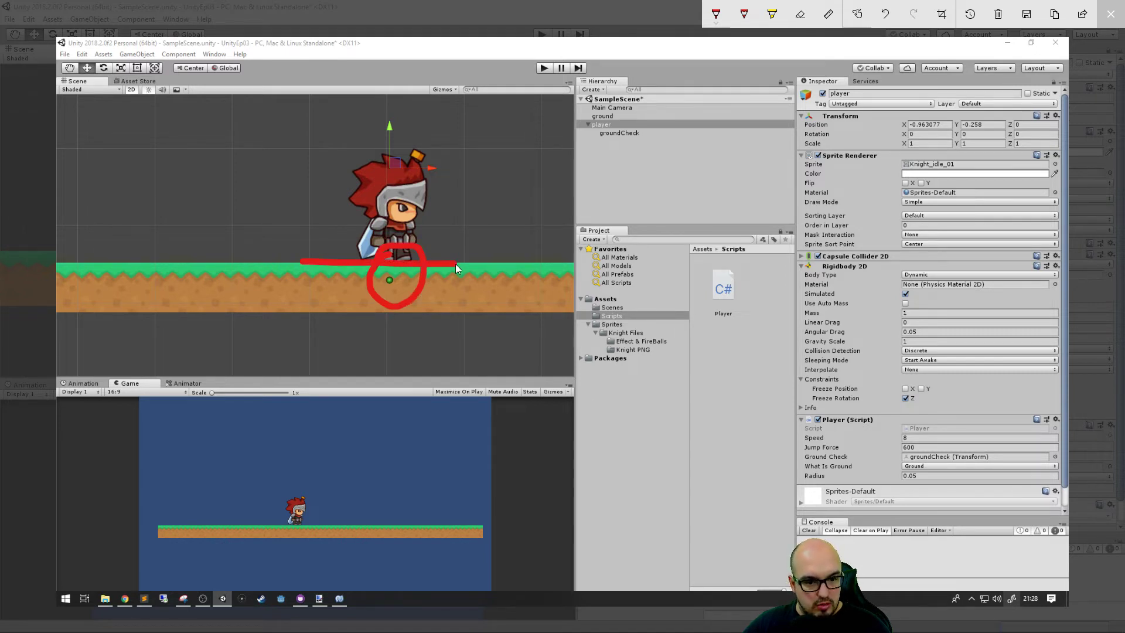
mouse_move(308, 288)
left_mouse_down()
mouse_move(386, 310)
mouse_move(481, 276)
left_mouse_up()
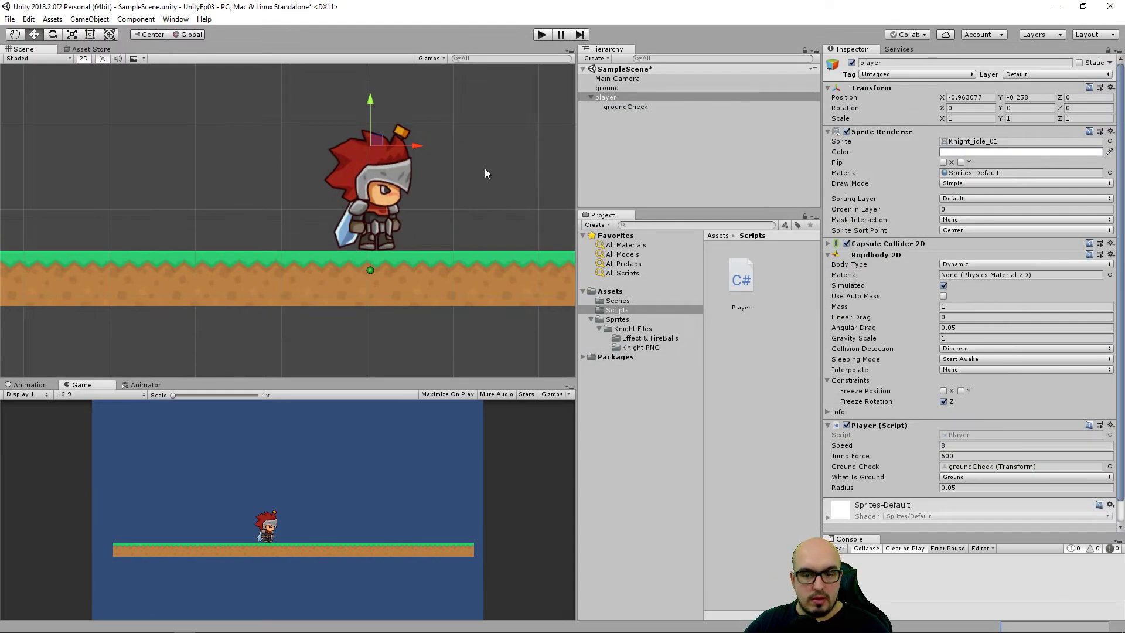
Open Player.cs and walk through the Physics2D.Linecast arguments on line 27
left_click(748, 299)
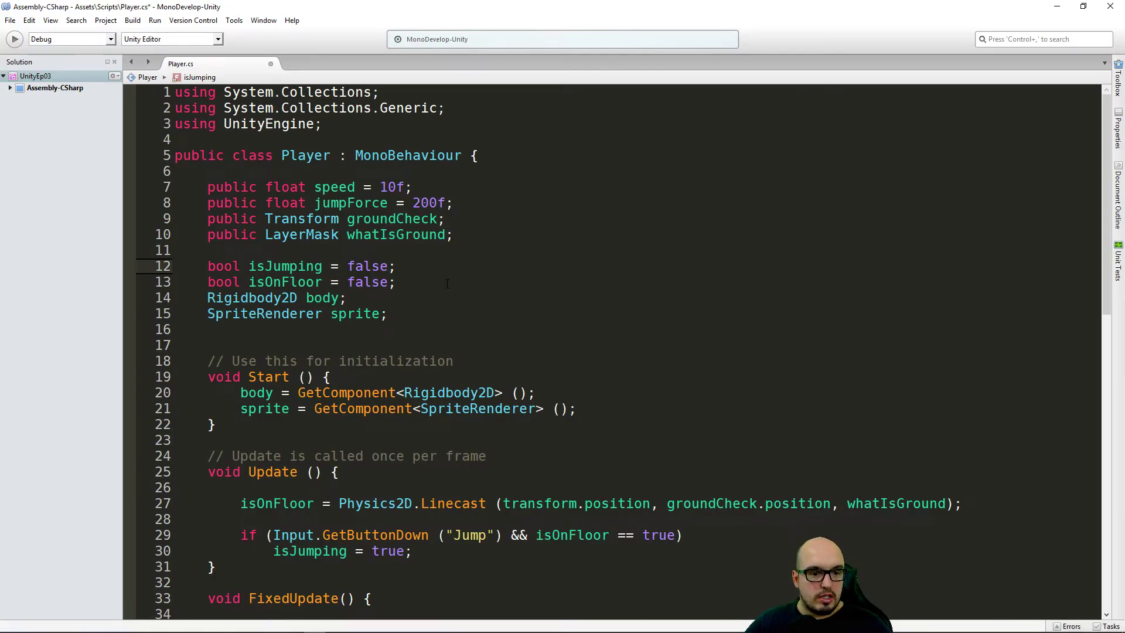
scroll(506, 271, "down", 6)
left_click(265, 229)
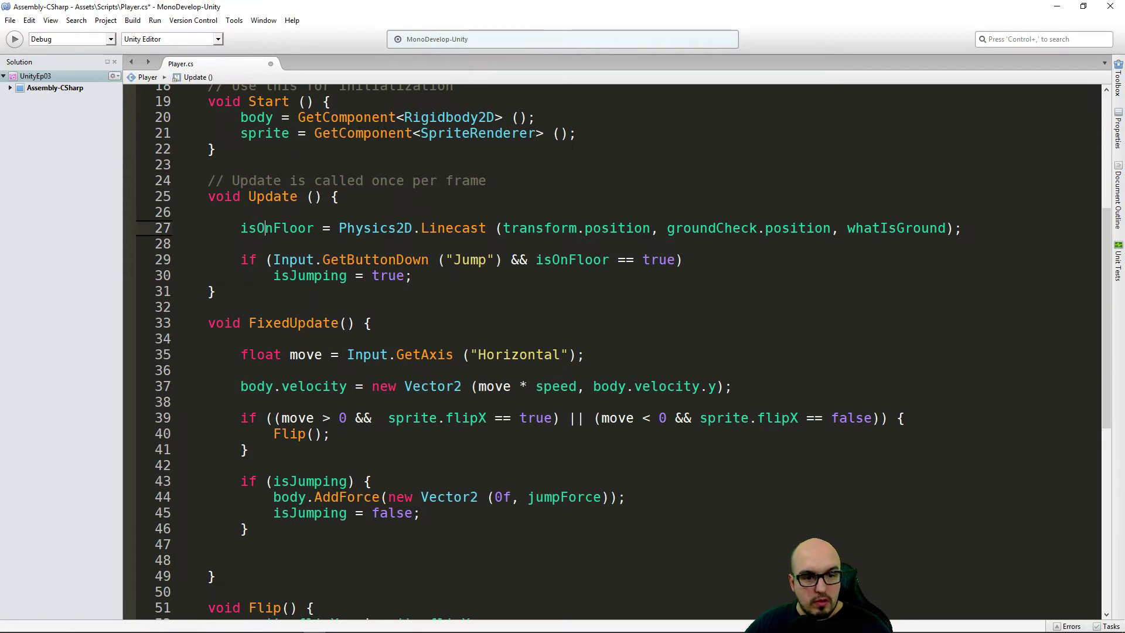
left_click_drag(355, 228, 487, 229)
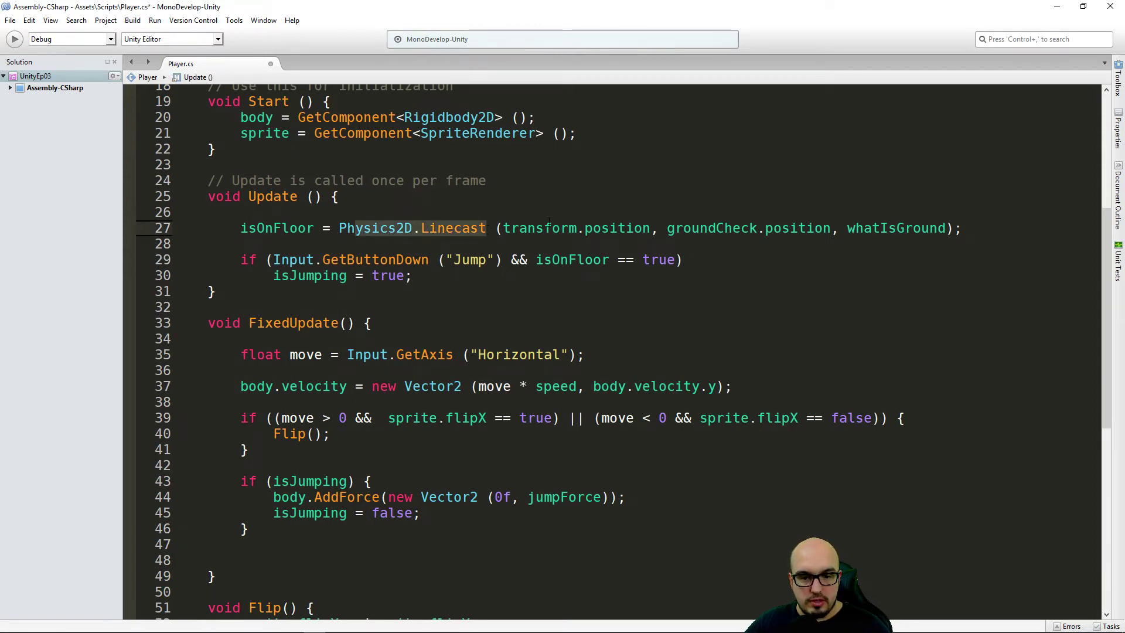
left_click(568, 229)
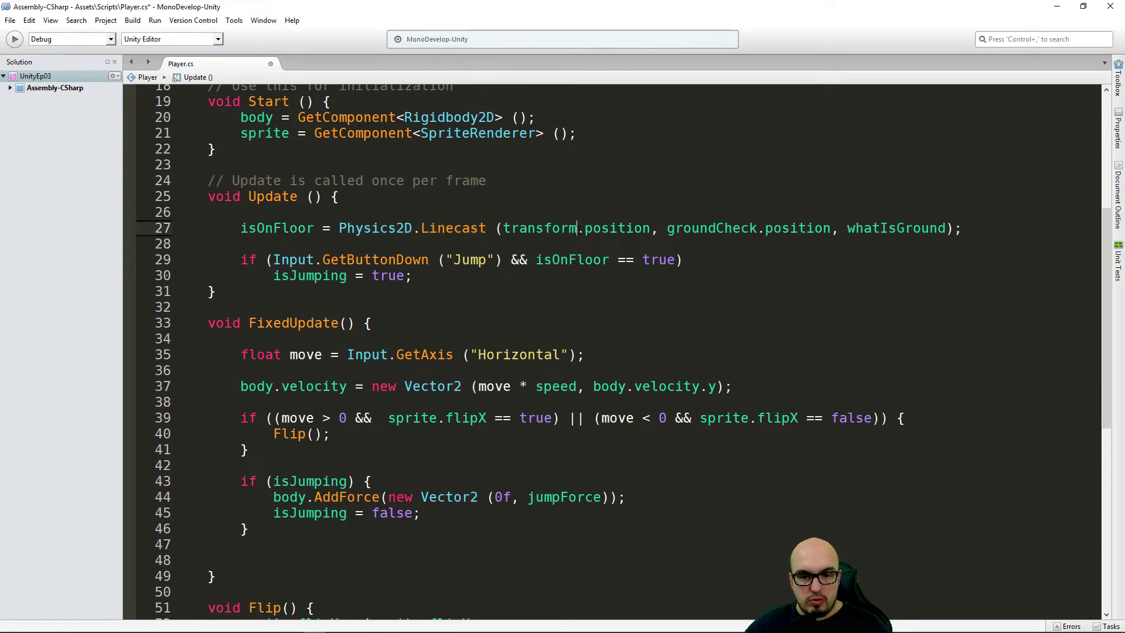
left_click(761, 228)
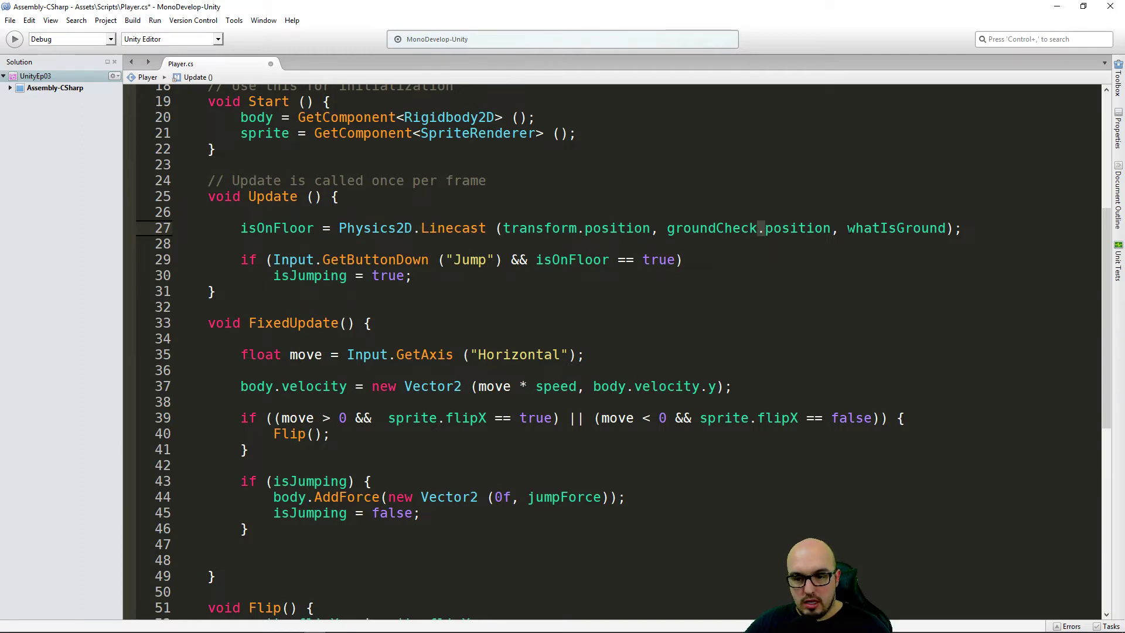
double_click(897, 228)
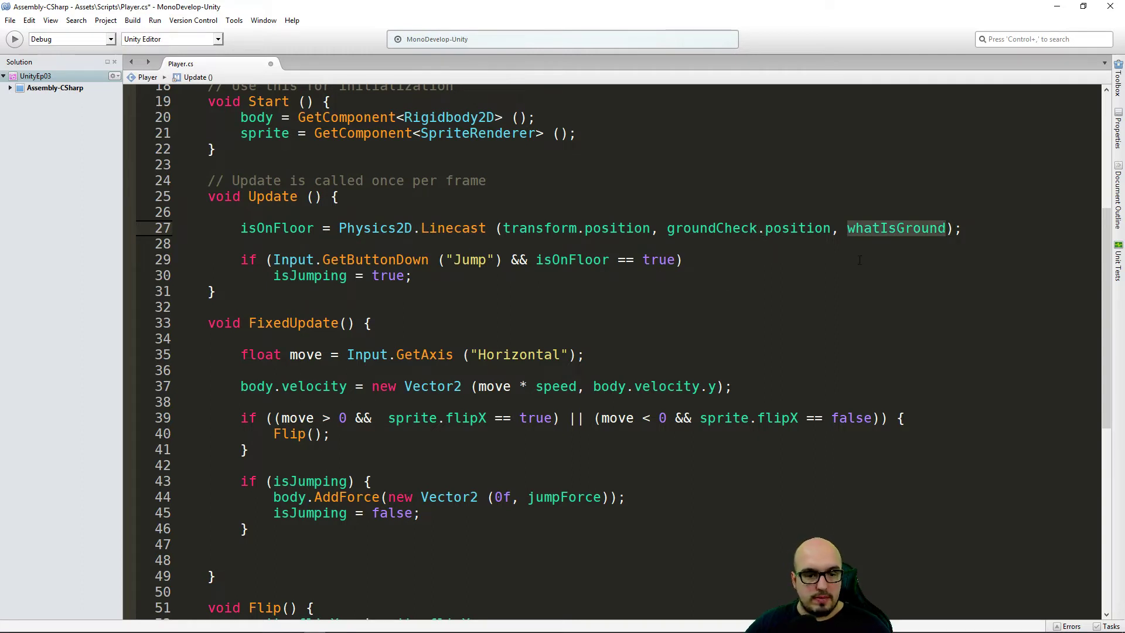
Comment out the Linecast line 27 and paste a copy of it below
left_click_drag(961, 228, 252, 235)
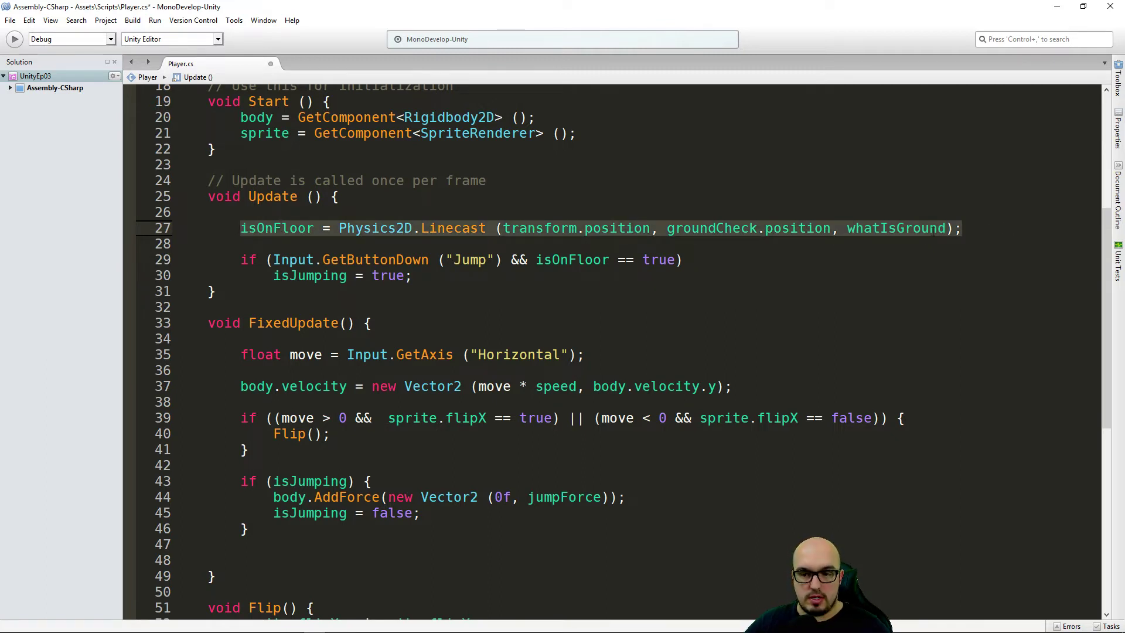
key("ctrl+slash")
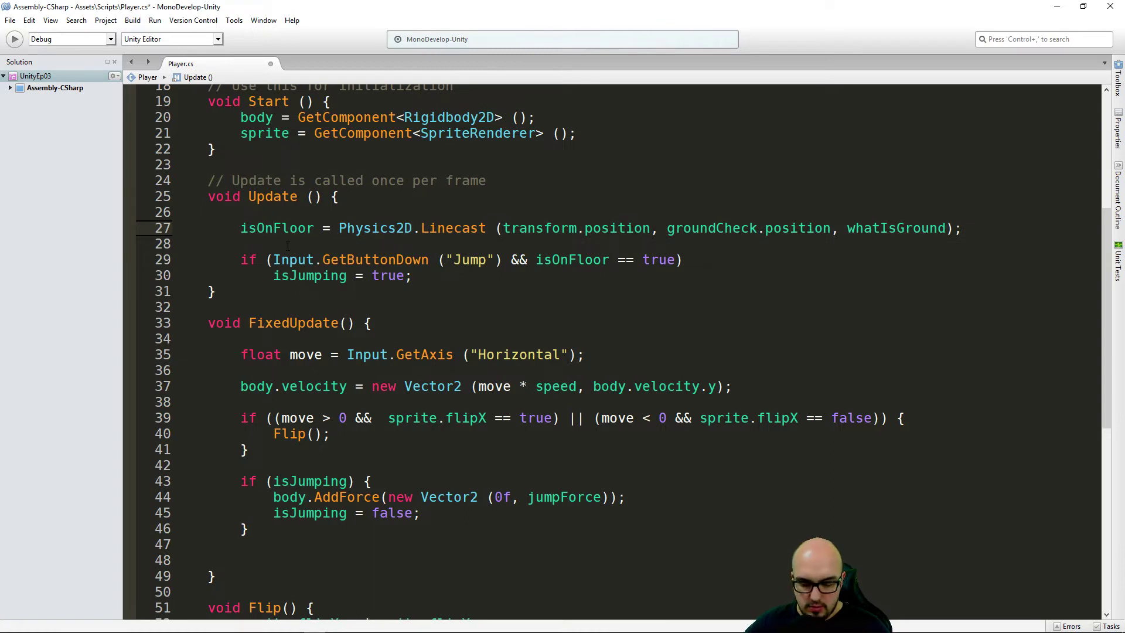
key("Down")
key("Return")
key("Return")
key("Up")
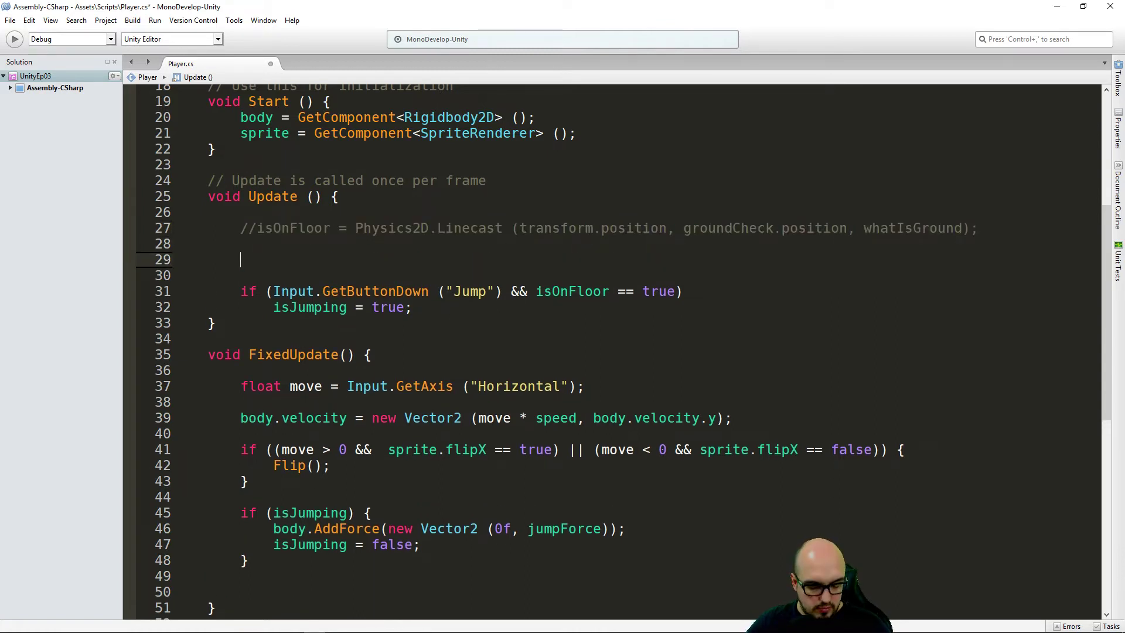
type("isOnFloor = Physics2D.Linecast (transform.position, groundCheck.position, whatIsGround);")
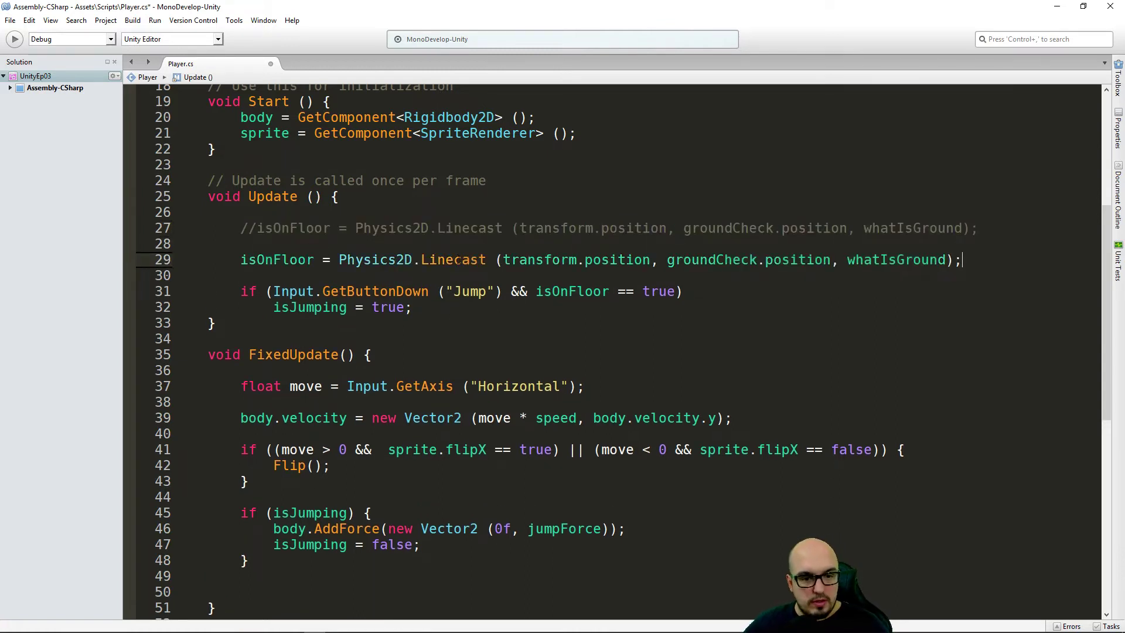
Replace Linecast with Physics2D.OverlapCircle on the new line using autocomplete
left_click(460, 260)
key("BackSpace")
type("C")
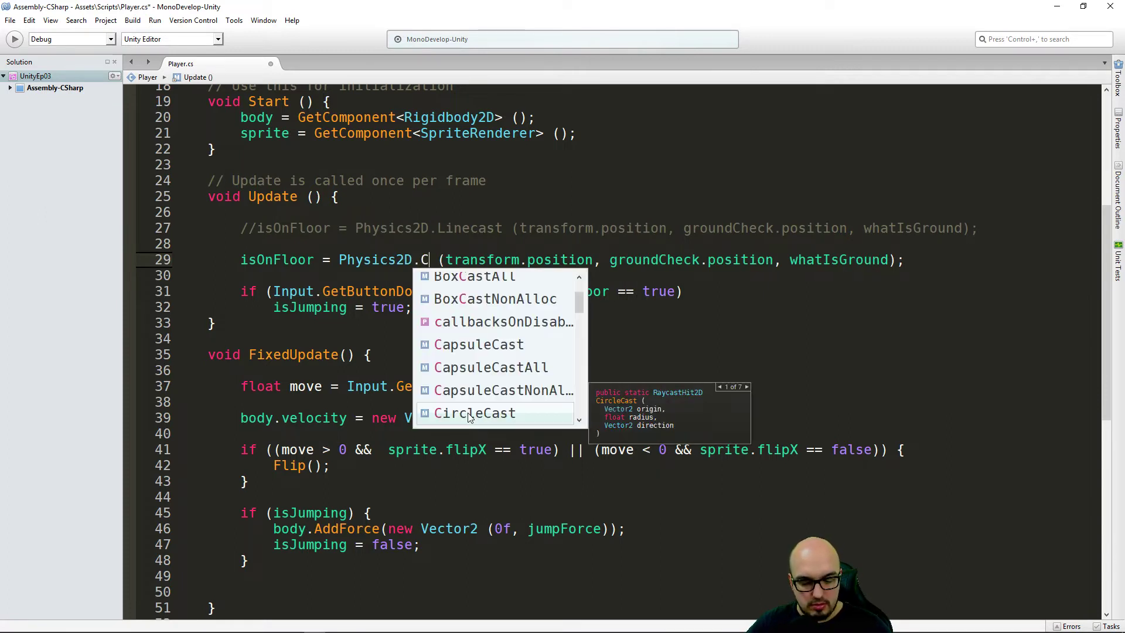
type("ir")
key("BackSpace")
key("BackSpace")
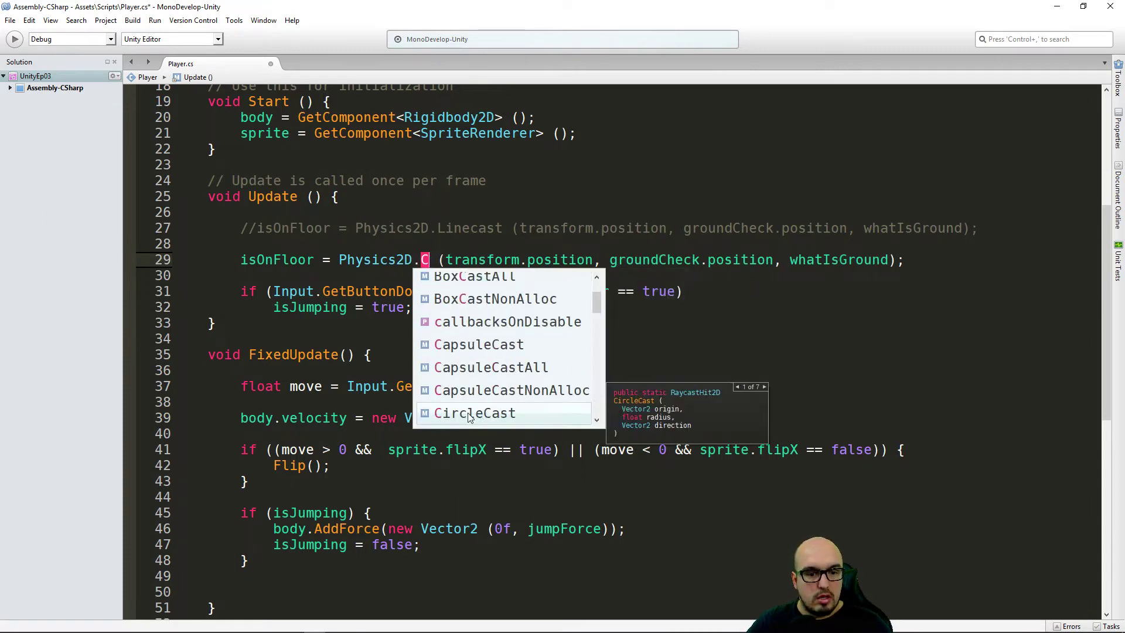
key("BackSpace")
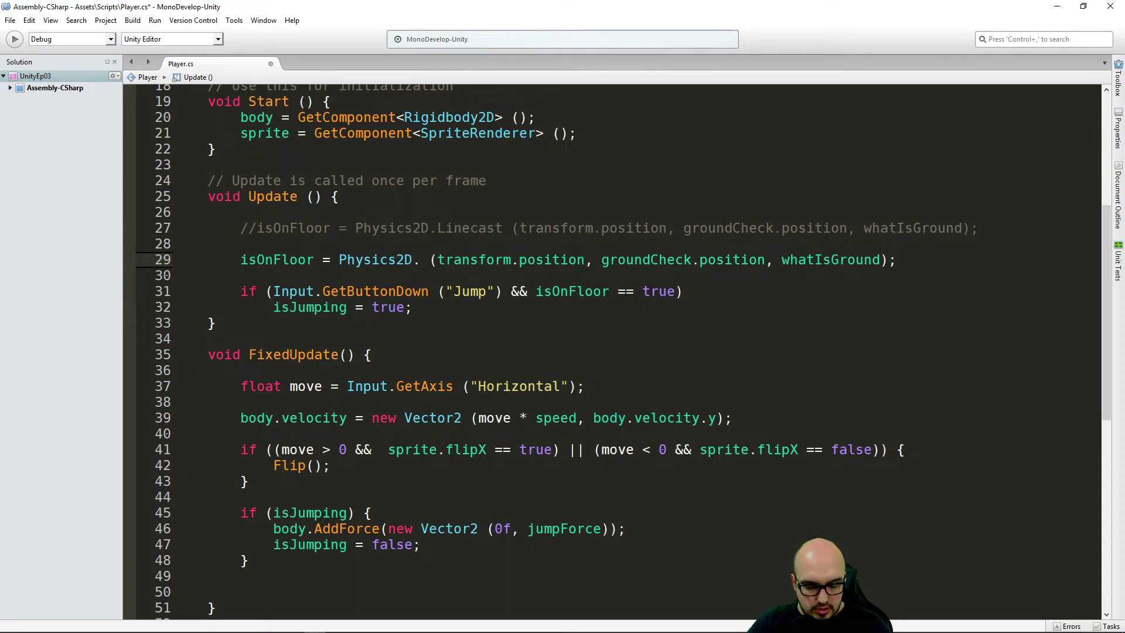
type("Cir")
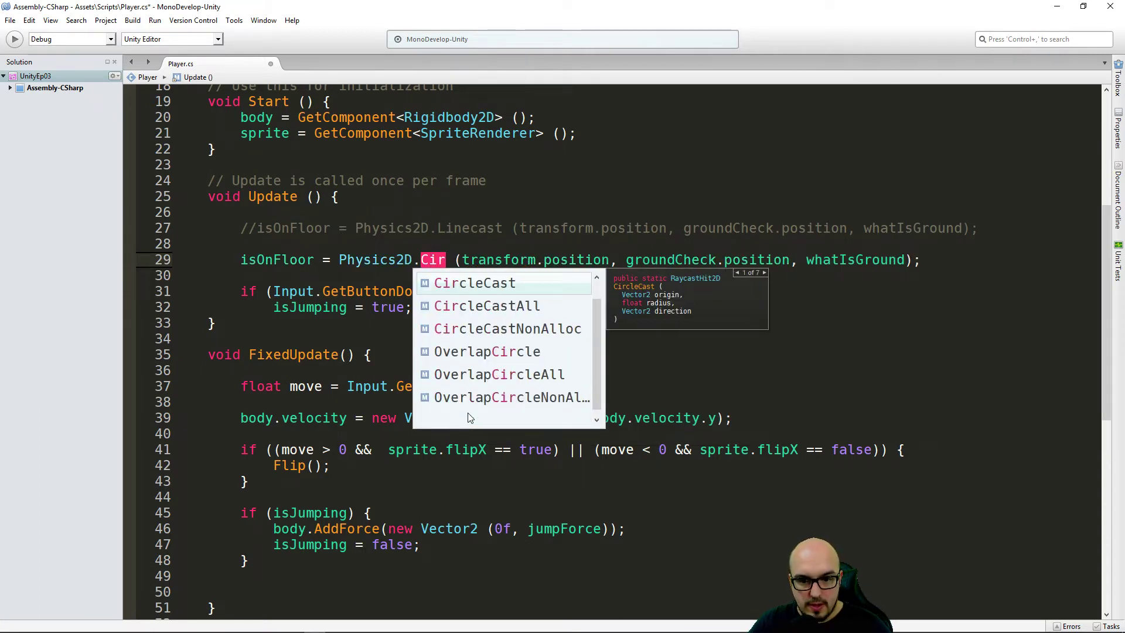
key("BackSpace")
key("BackSpace")
key("BackSpace")
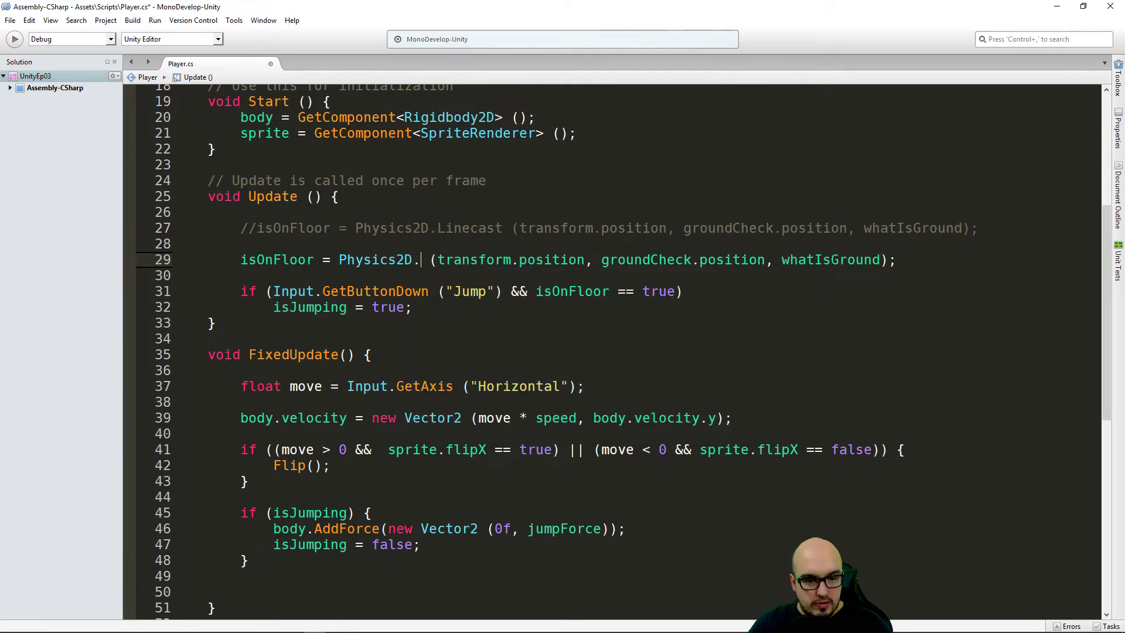
type("Over")
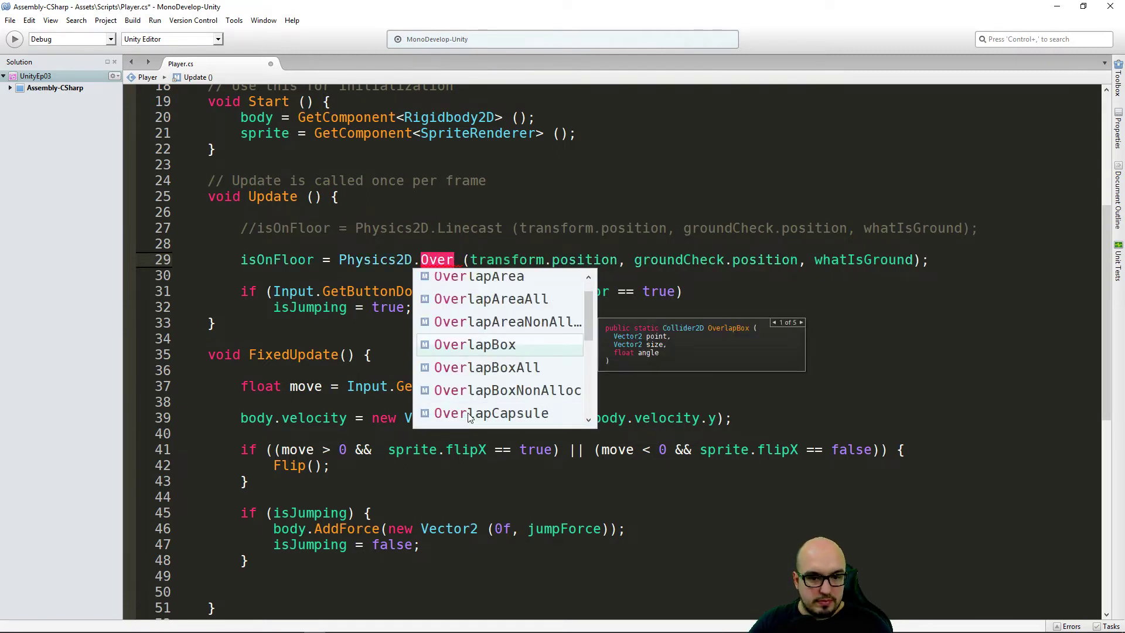
type("la")
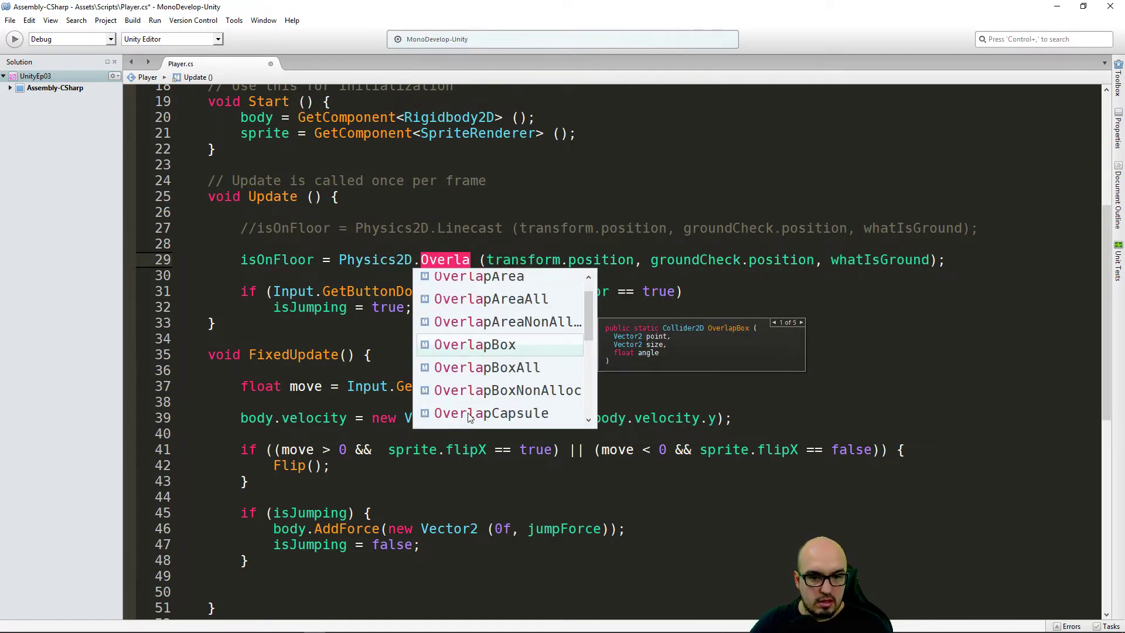
type("p")
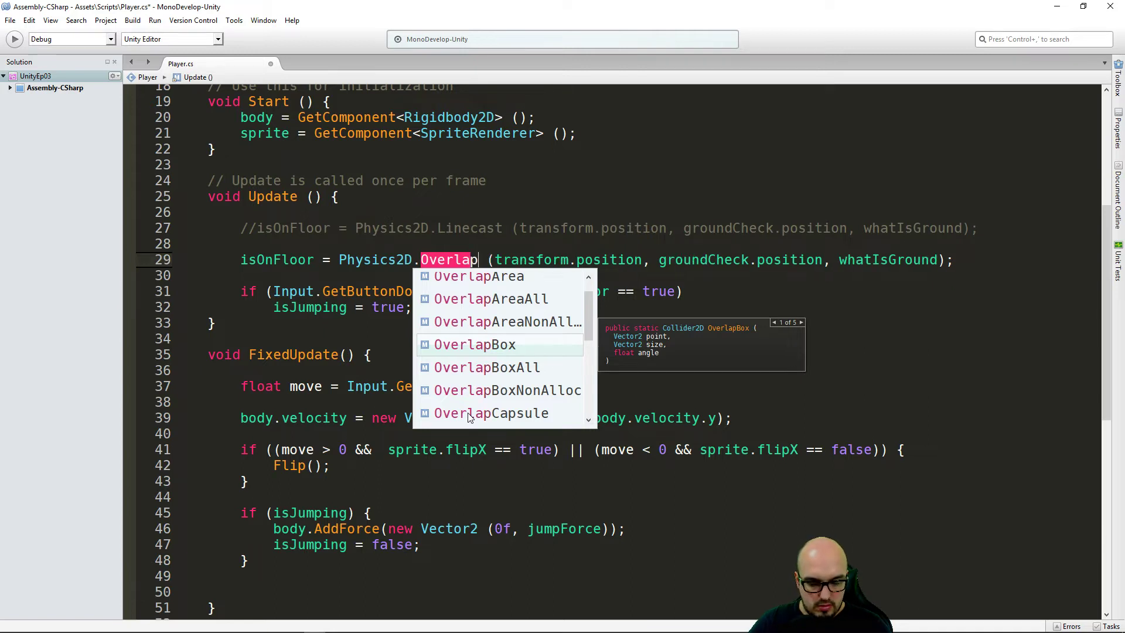
type("C")
key("Return")
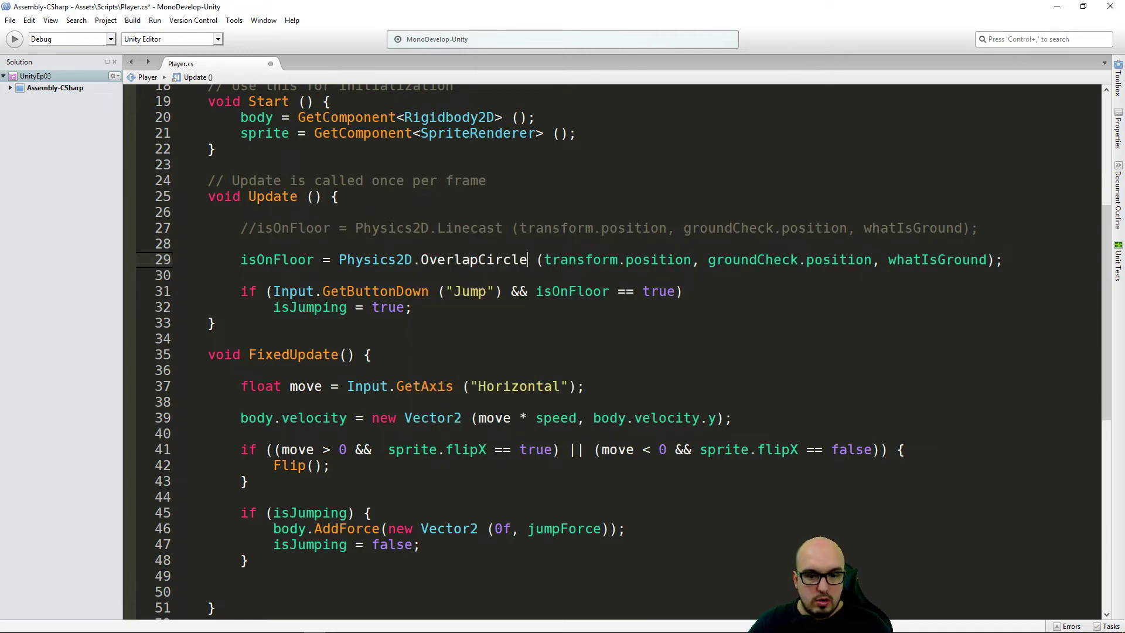
Inspect OverlapCircle's parameter hints for the overload taking a radius and layerMask
left_click(553, 265)
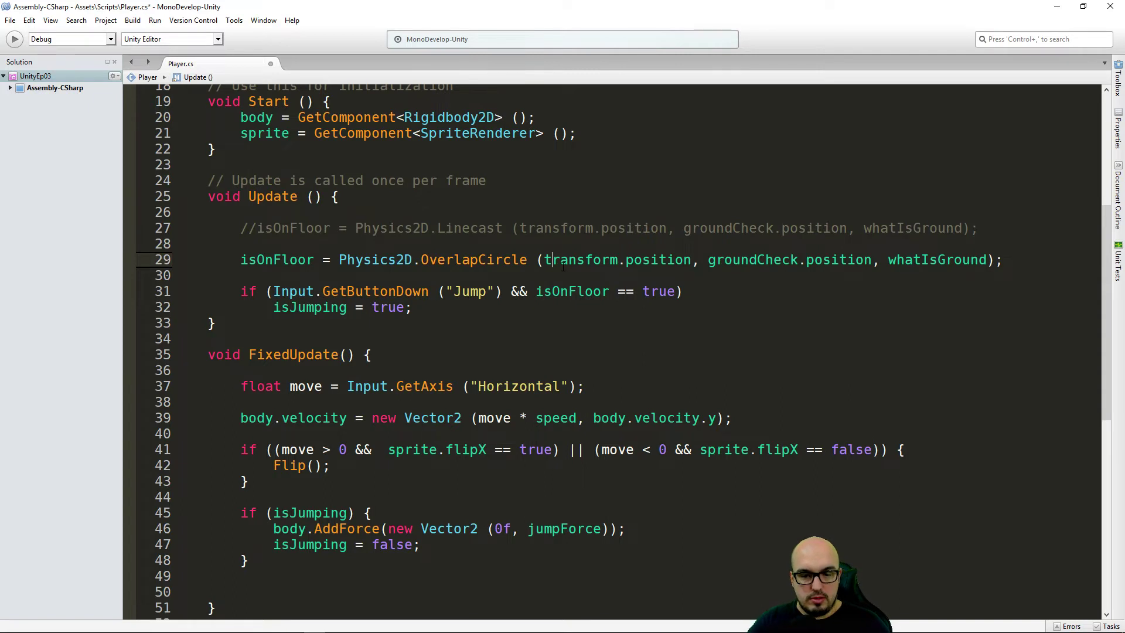
key("Down")
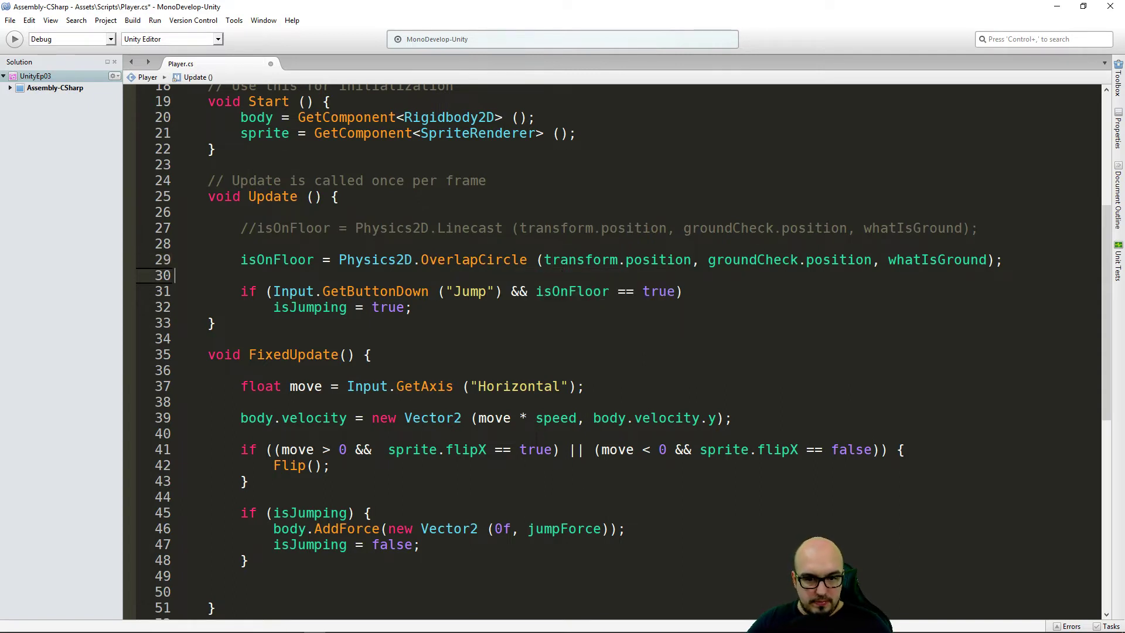
key("Up")
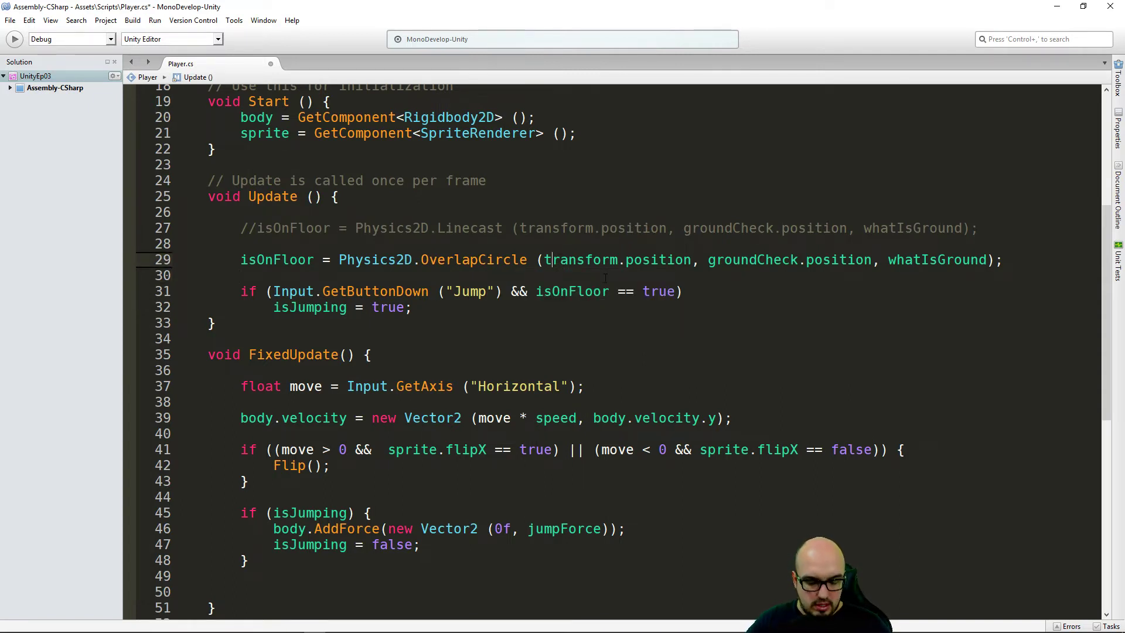
key("ctrl+space")
key("Left")
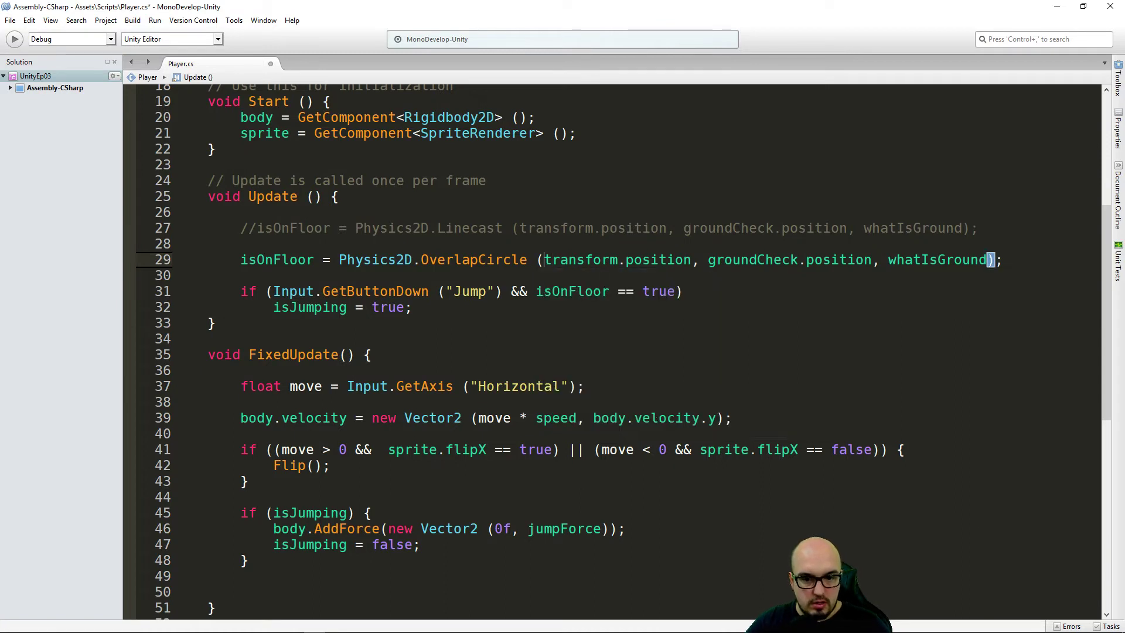
key("ctrl+space")
key("BackSpace")
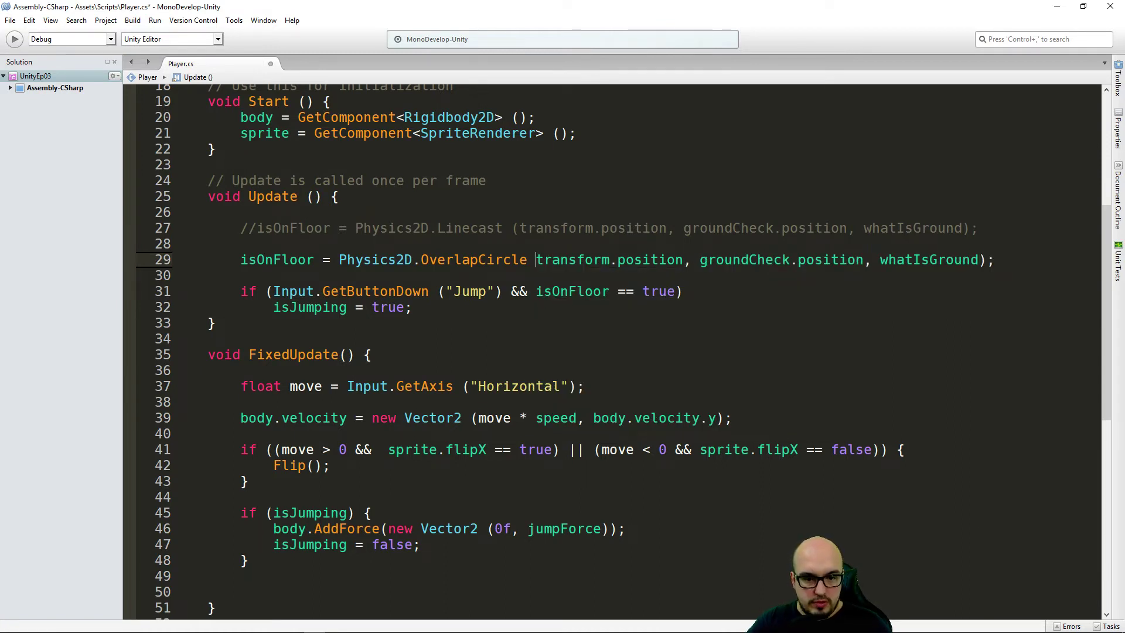
type("(")
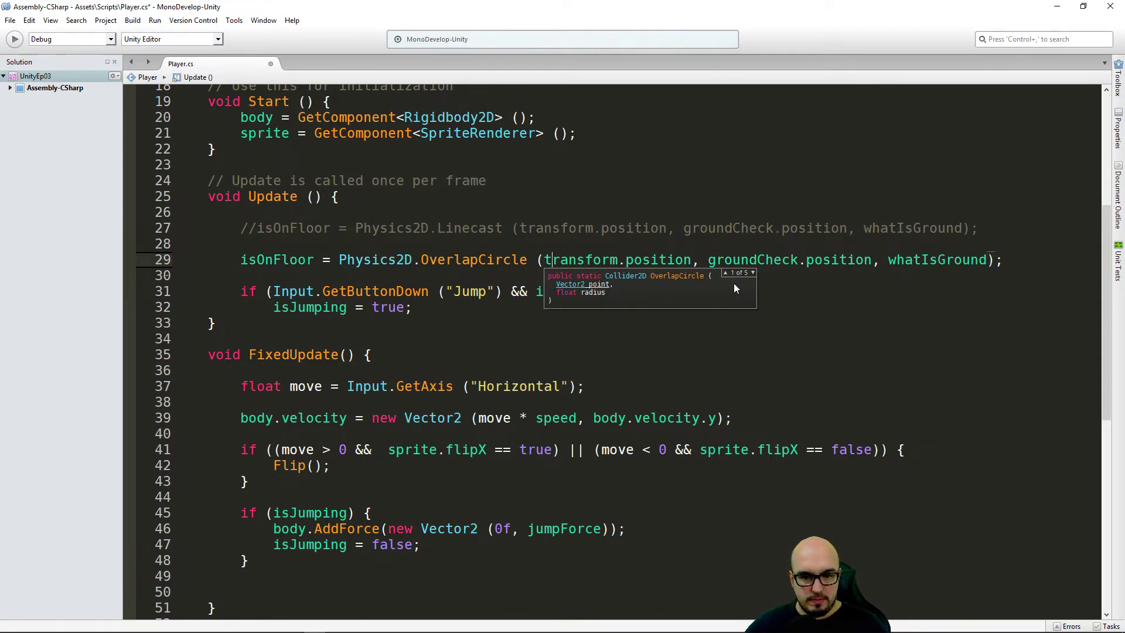
key("Right")
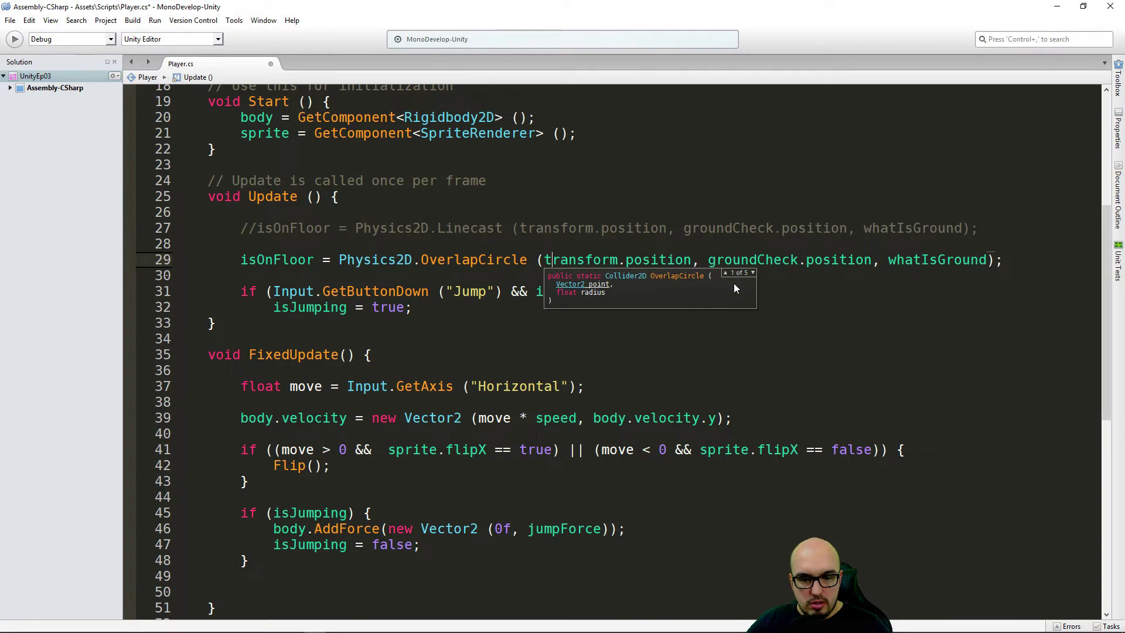
key("Down")
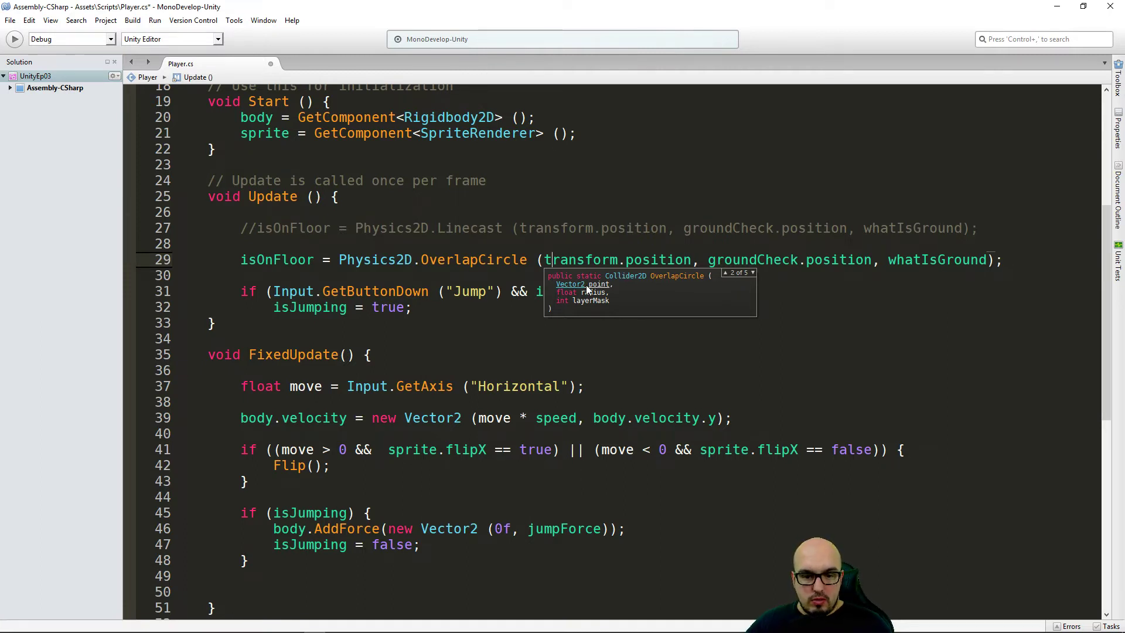
key("Escape")
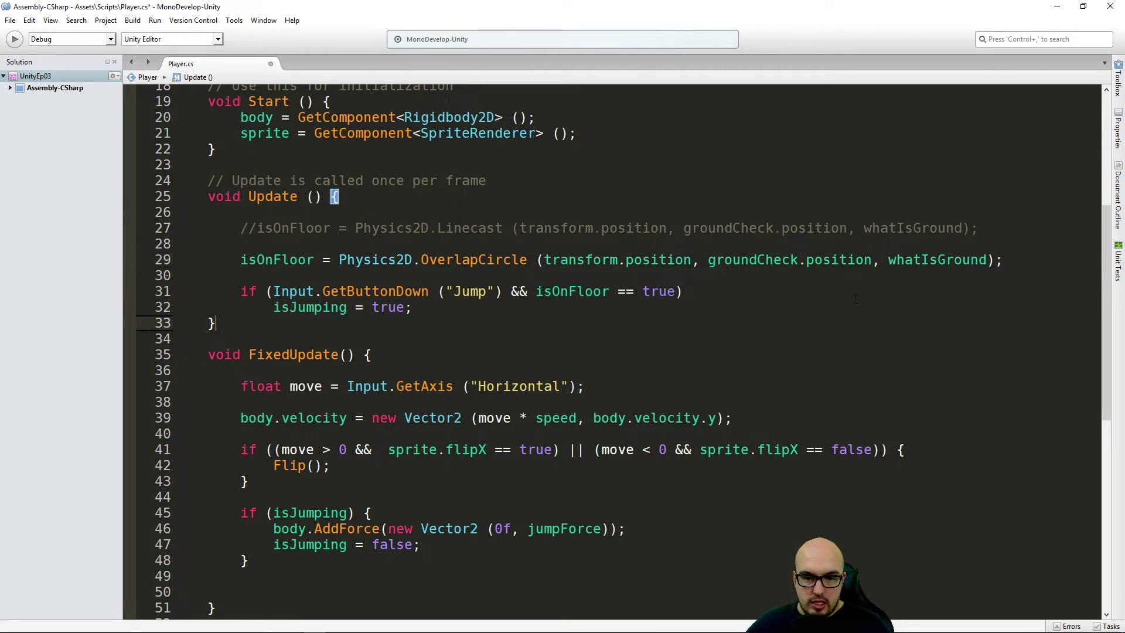
Drop transform.position so OverlapCircle takes groundCheck.position, 0.2f, whatIsGround
left_click_drag(568, 260, 708, 259)
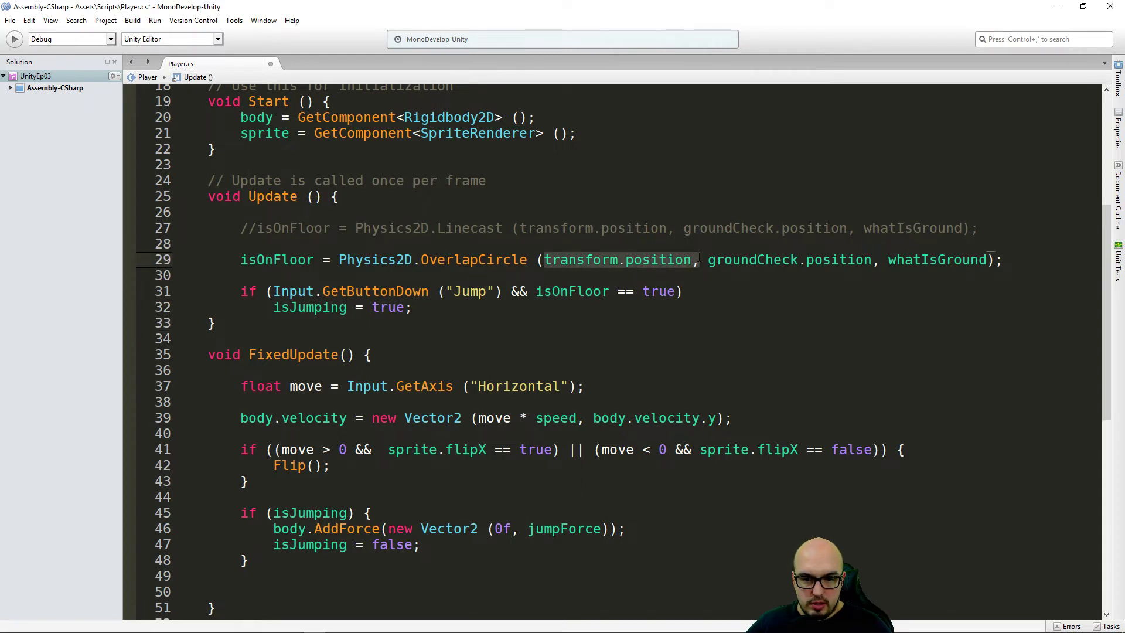
key("Delete")
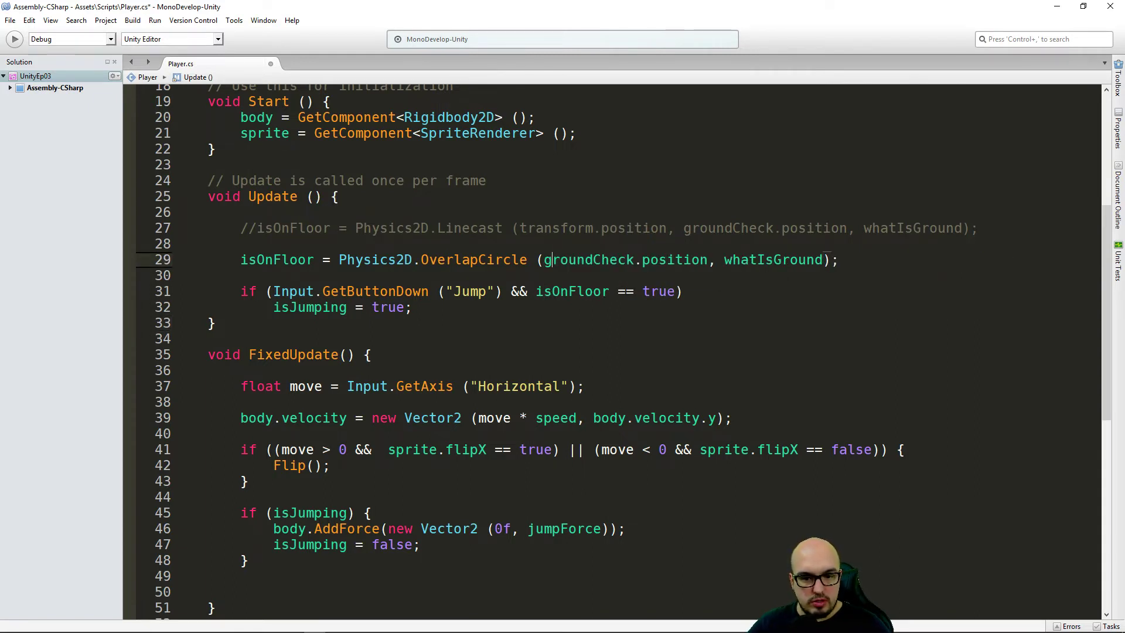
left_click(709, 259)
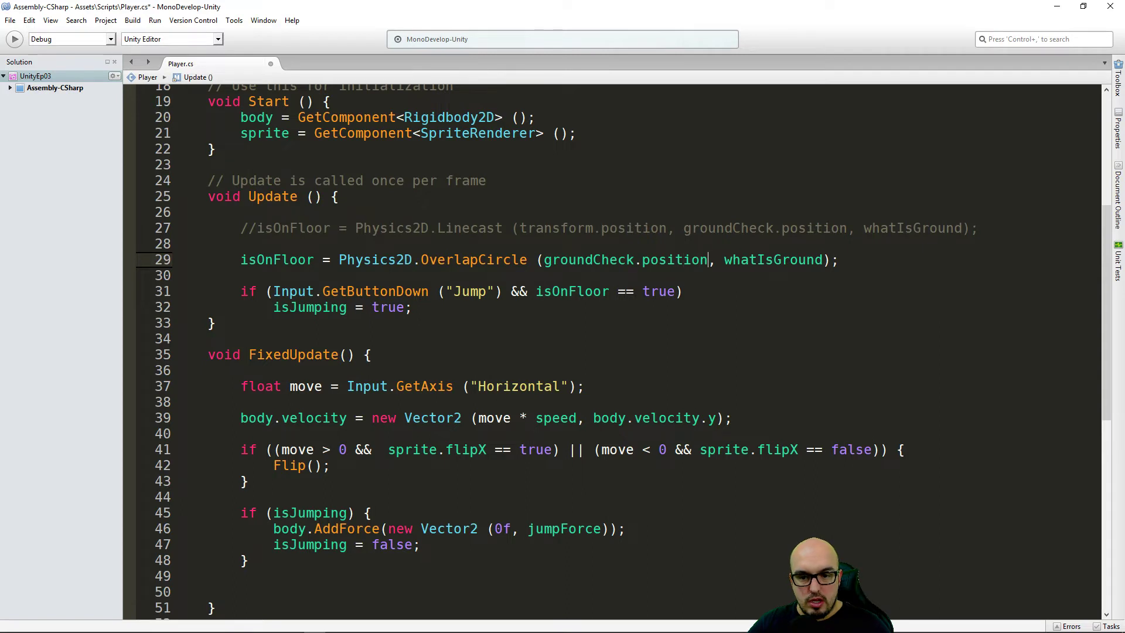
type(",")
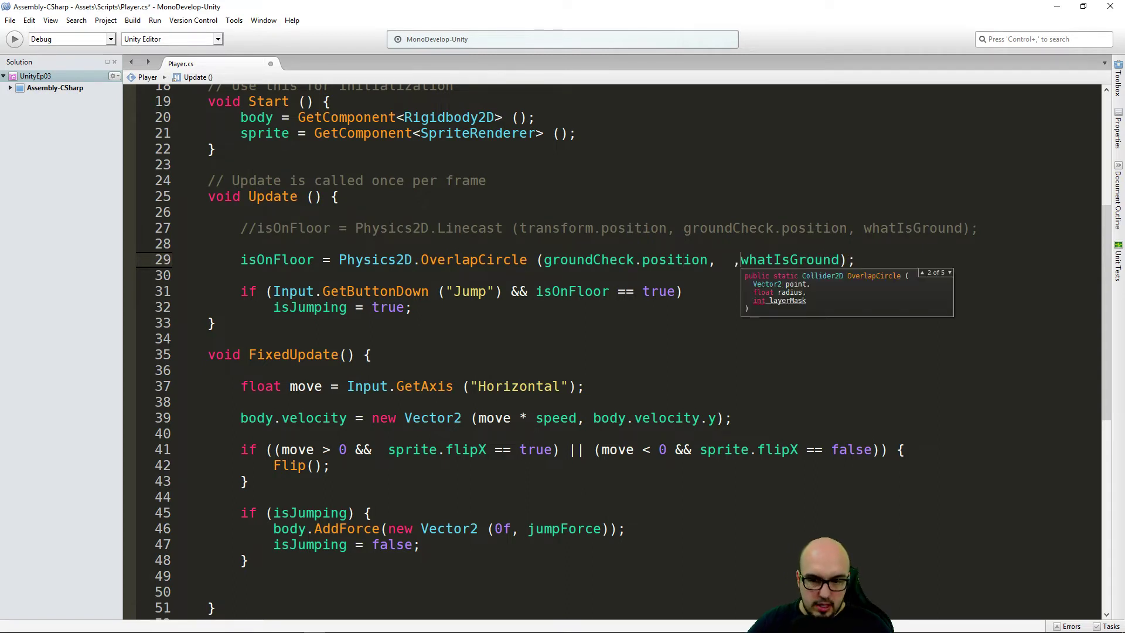
left_click(725, 260)
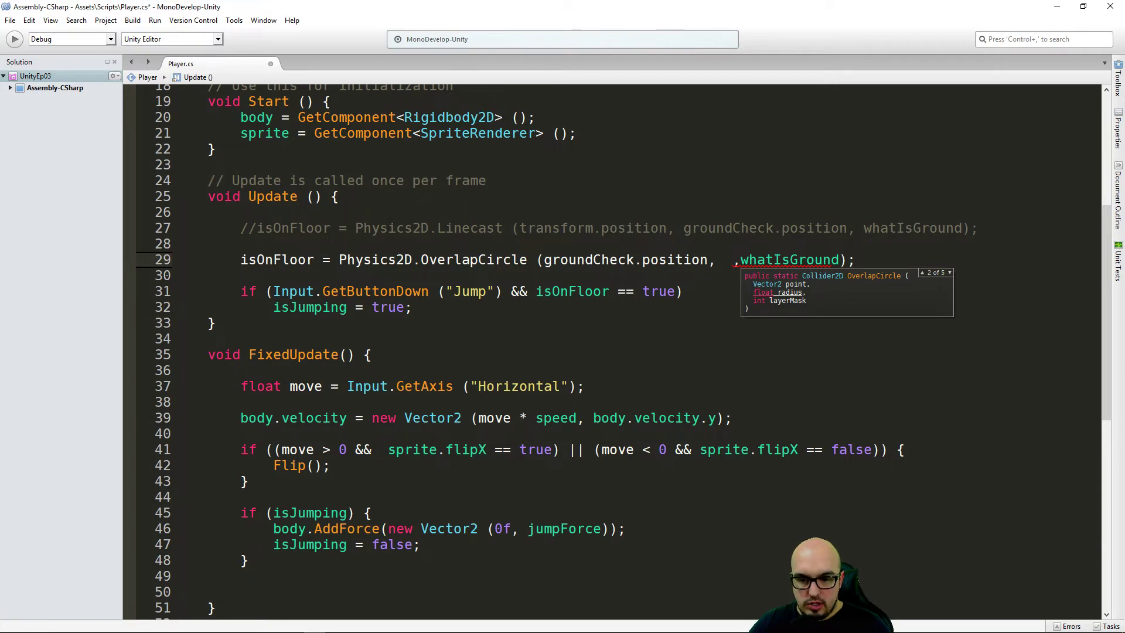
type("0.")
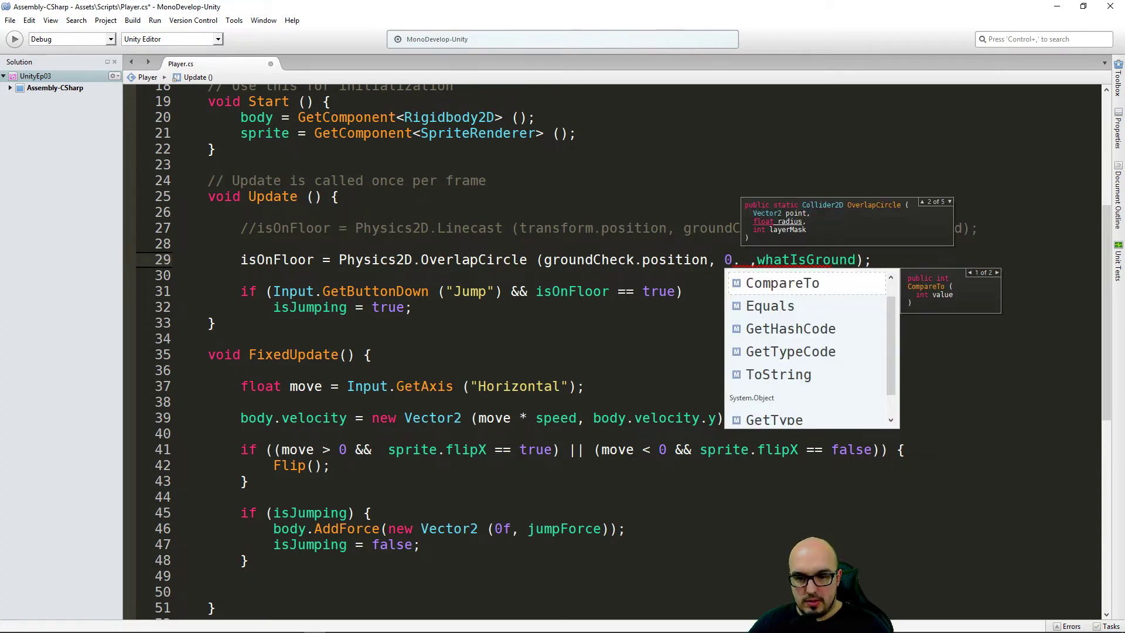
type("2F")
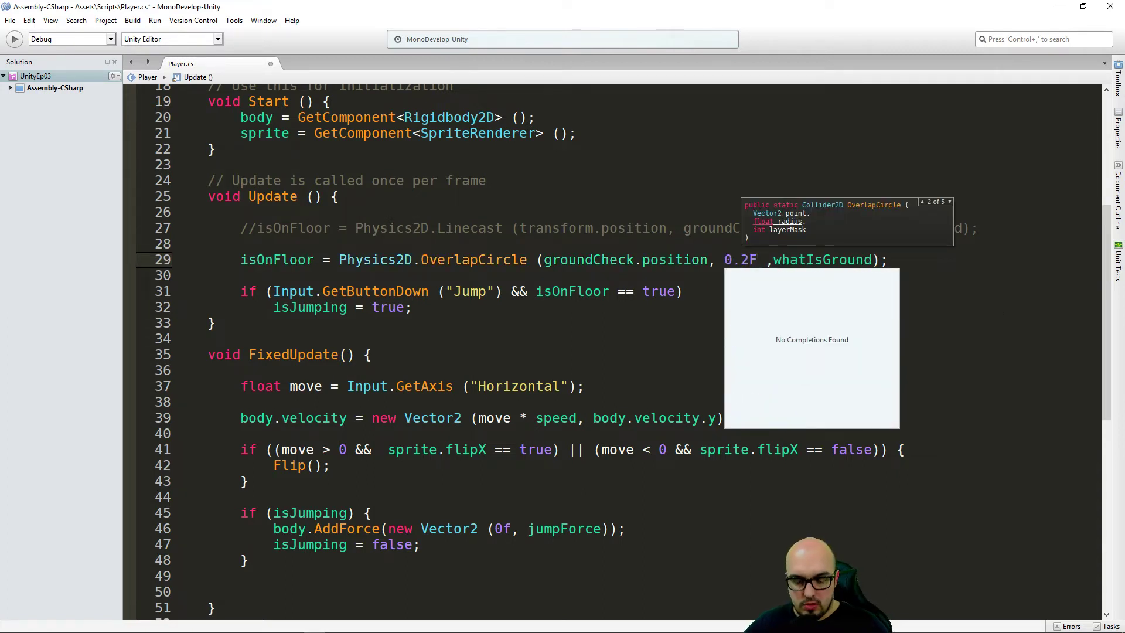
key("BackSpace")
type("f")
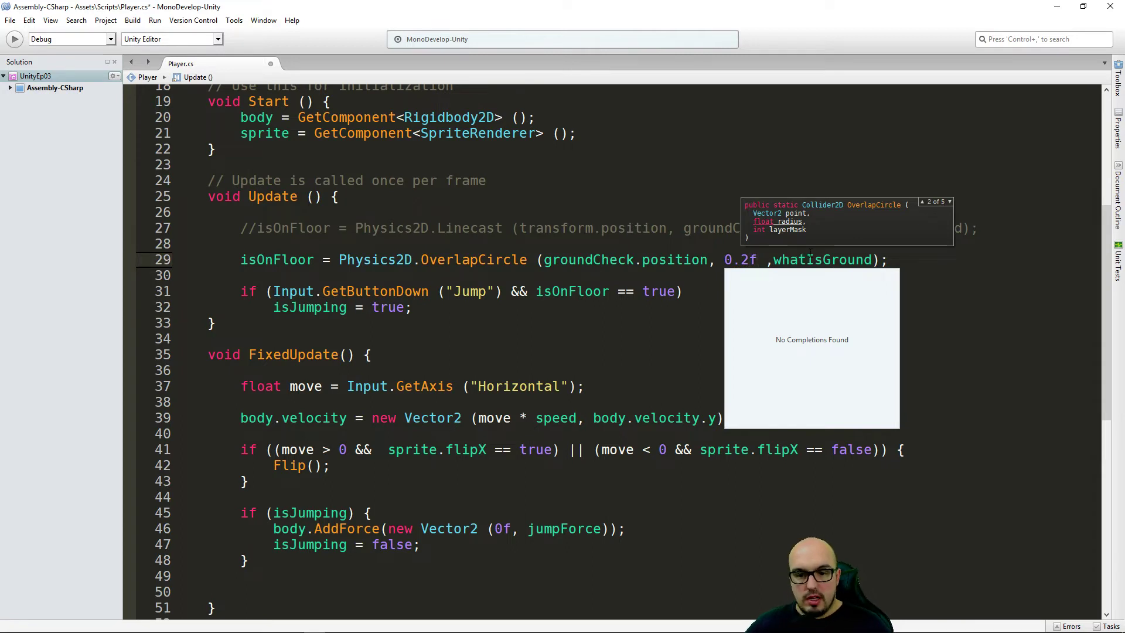
left_click(809, 260)
left_click_drag(724, 260, 758, 260)
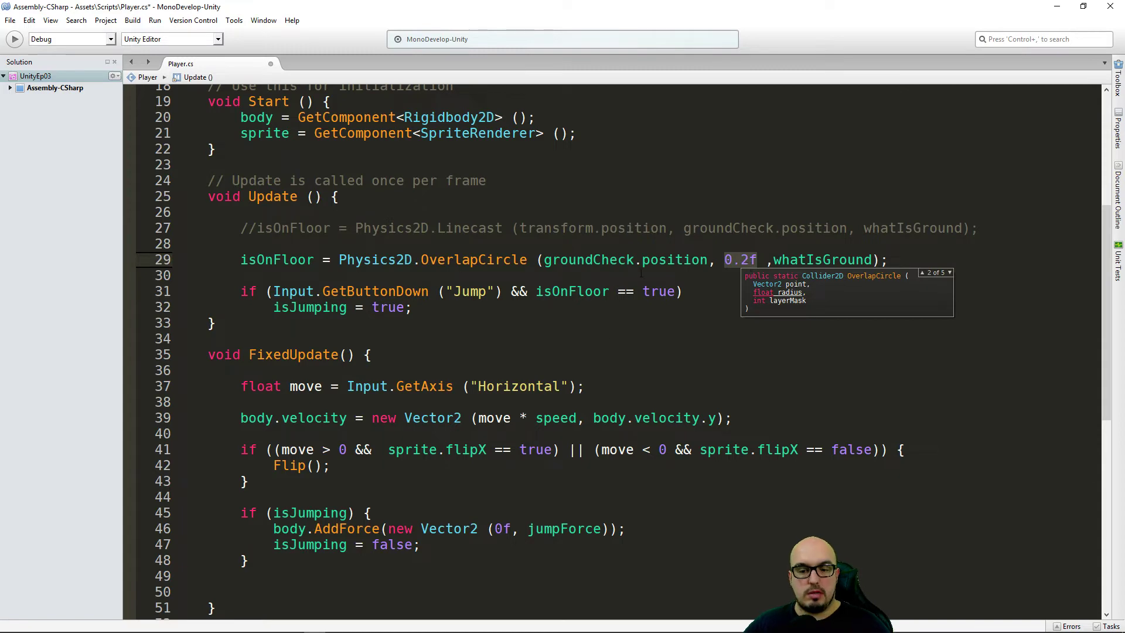
scroll(397, 311, "up", 5)
Declare public float radius = 0.2f on a new line below whatIsGround
left_click(665, 186)
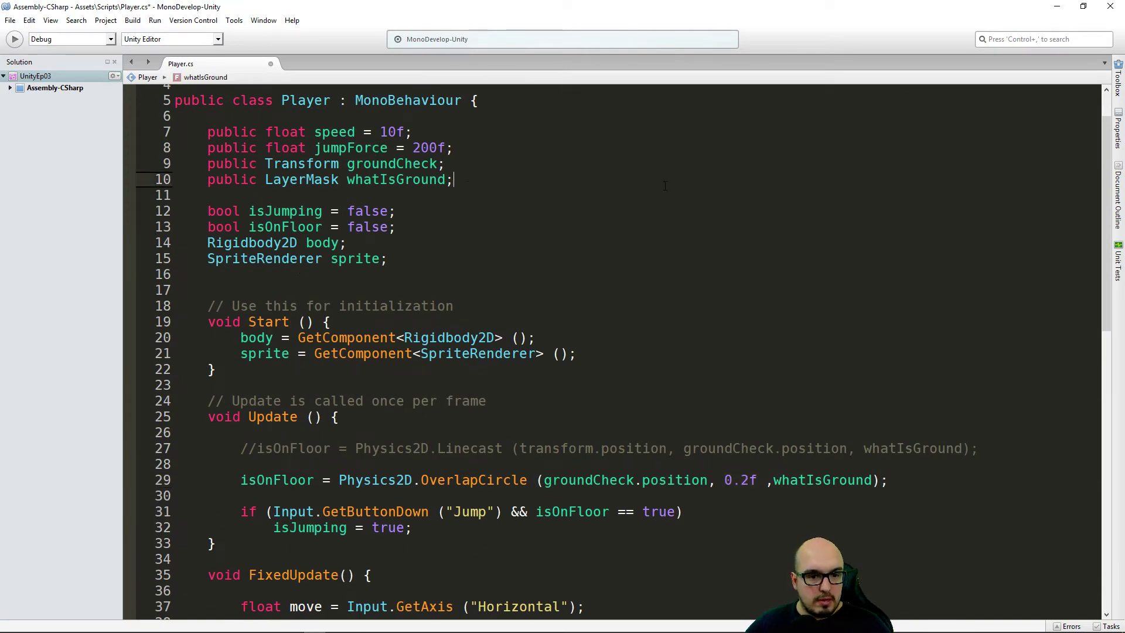
key("Return")
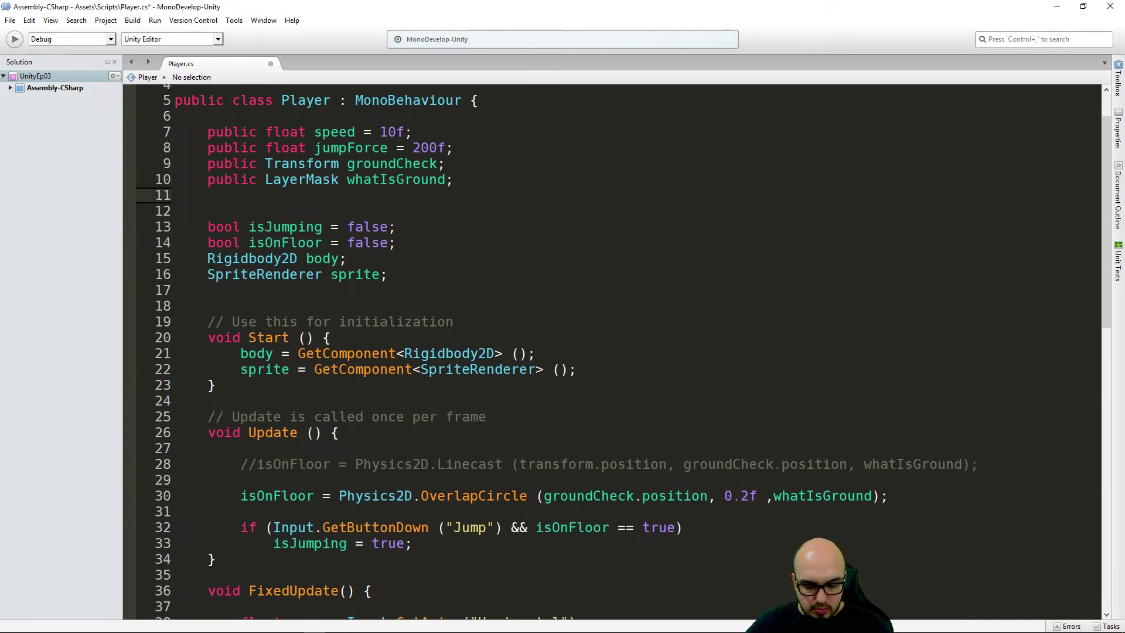
type("public ")
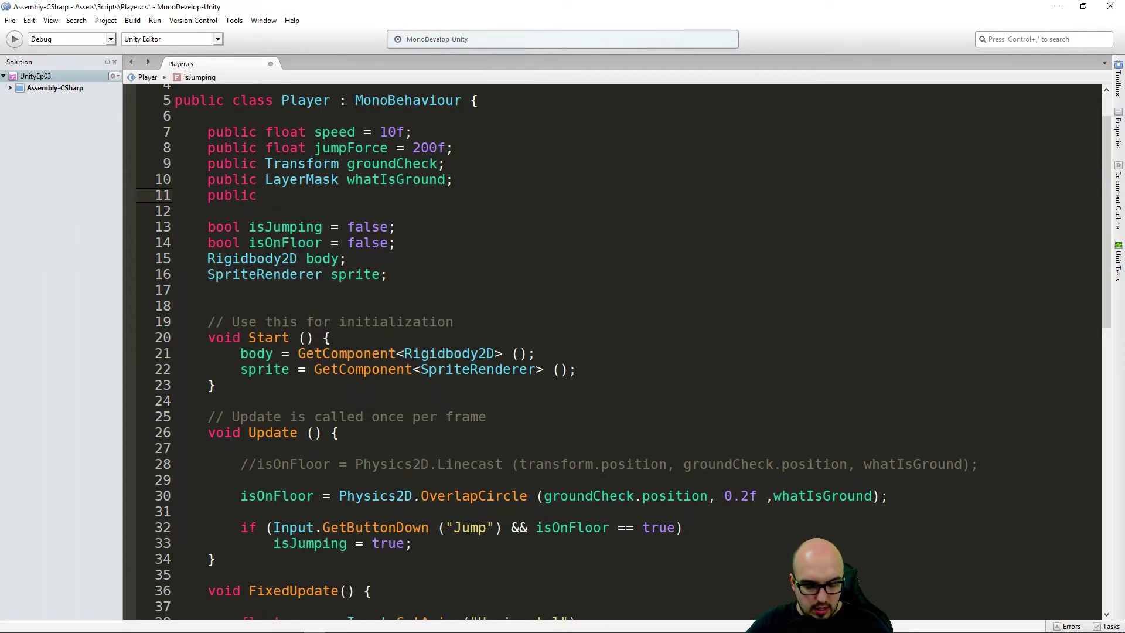
type("floar ")
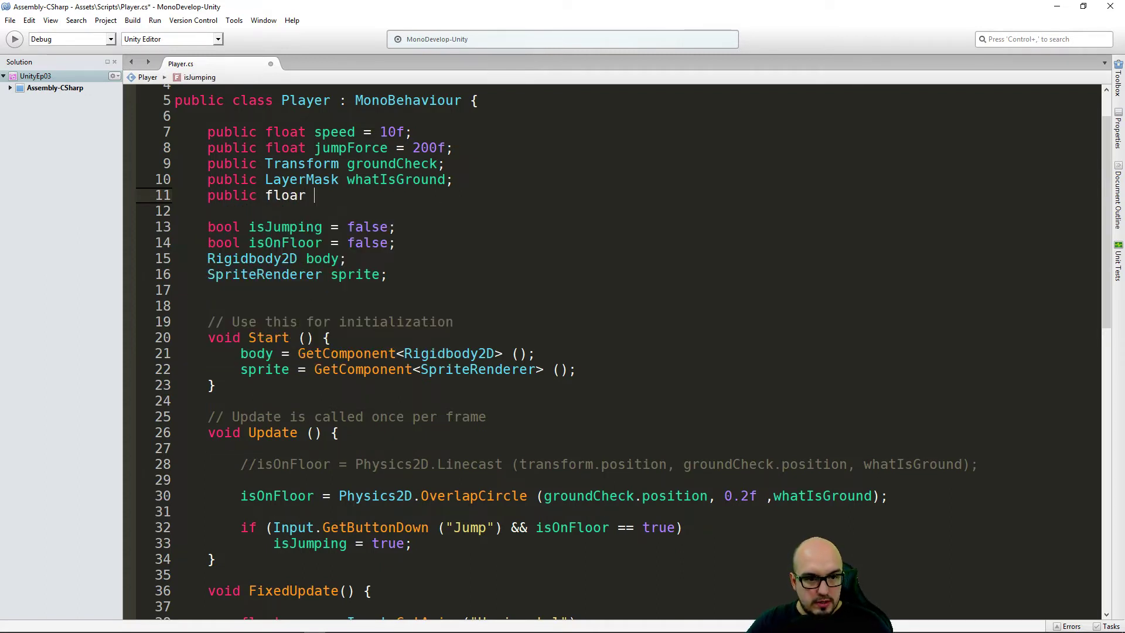
key("BackSpace")
key("BackSpace")
type("t radu")
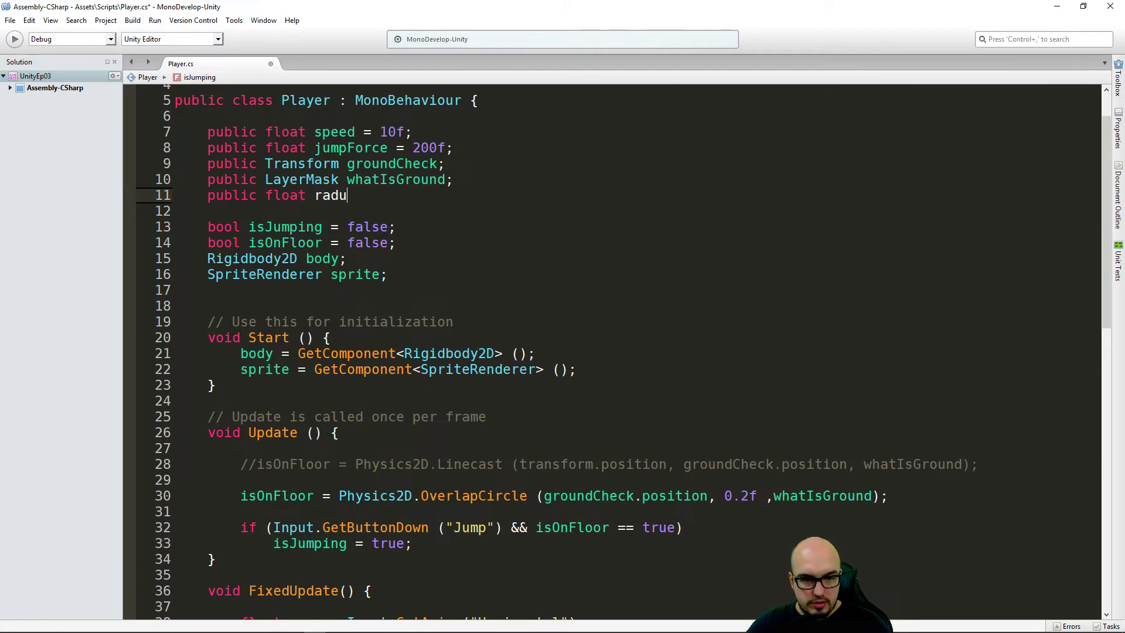
key("BackSpace")
type("ius ")
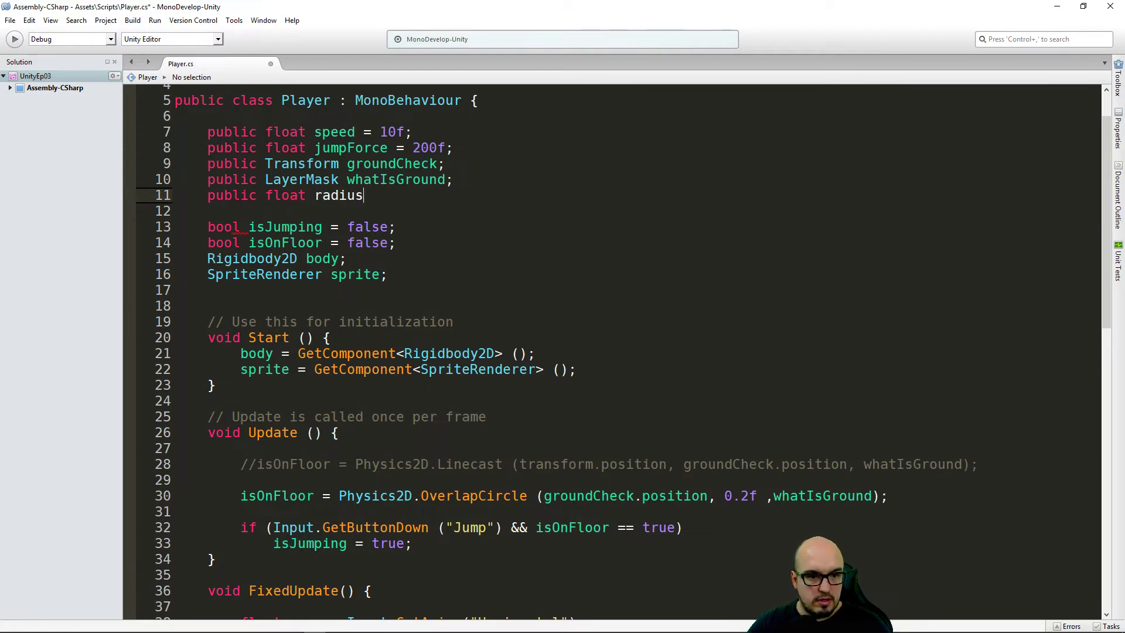
type("= ")
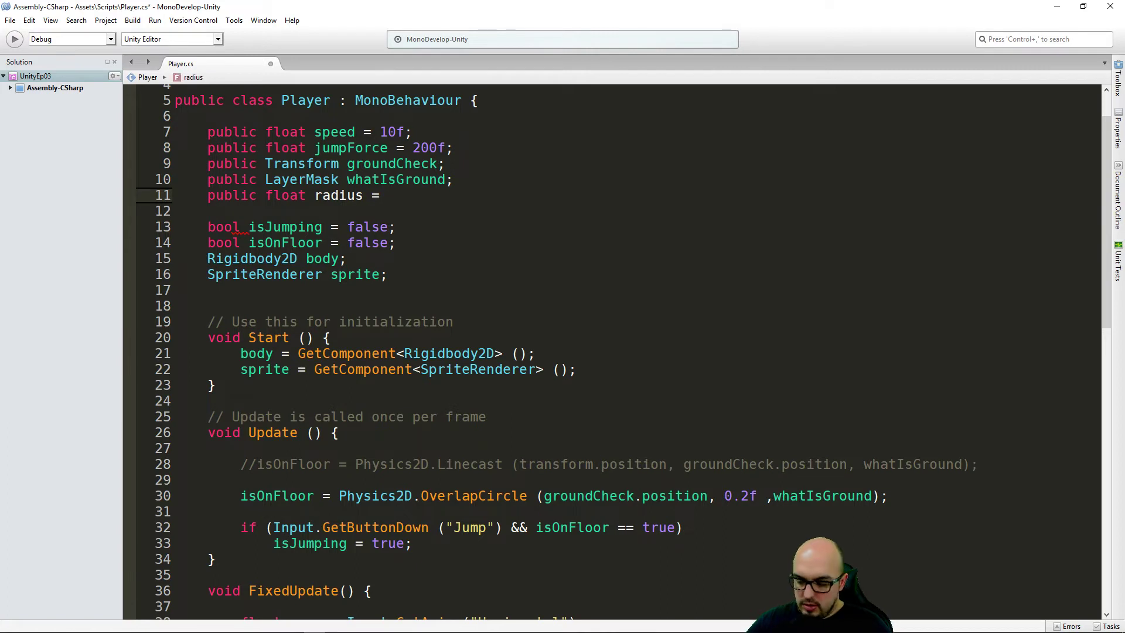
type("0.2f")
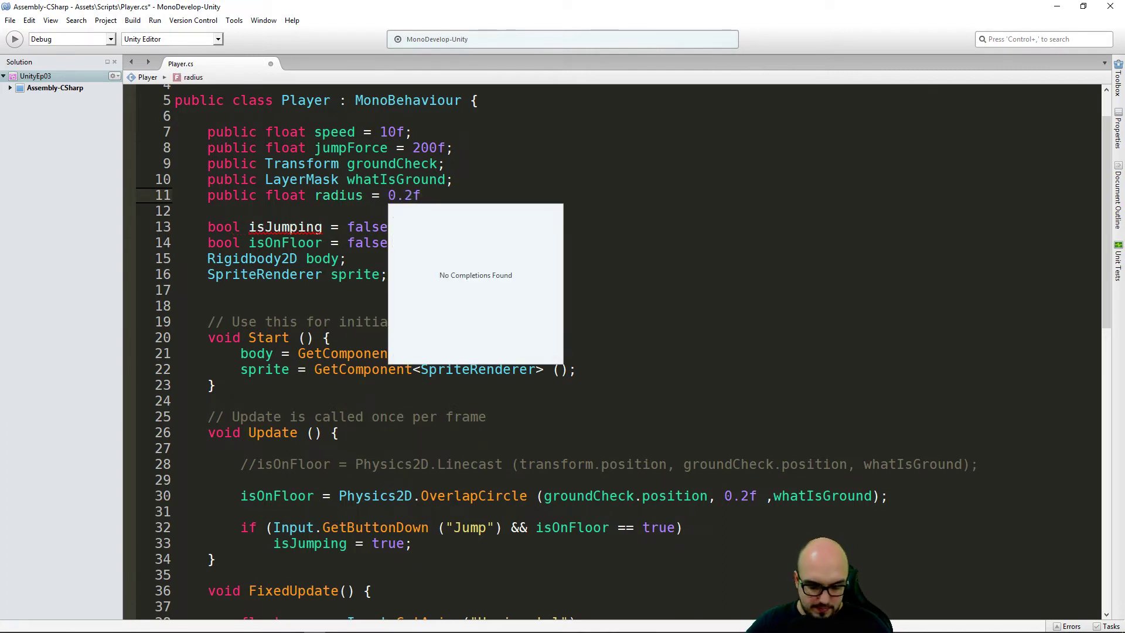
type(";")
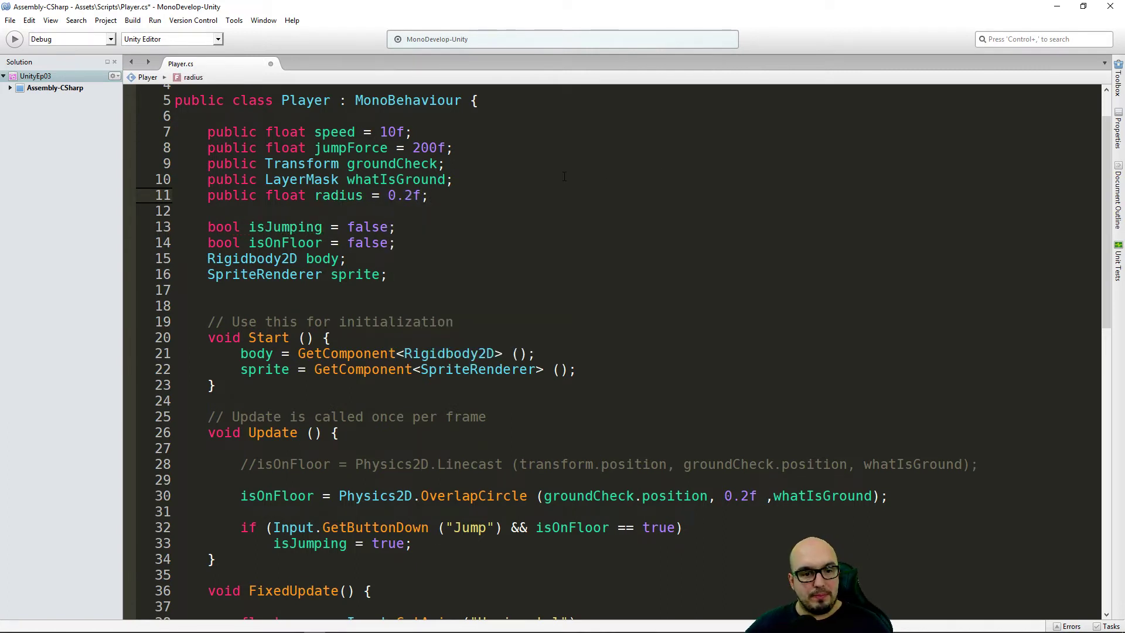
Scroll back to OverlapCircle and select its hard-coded 0.2f radius
scroll(564, 175, "down", 1)
scroll(564, 175, "down", 1)
scroll(569, 172, "down", 5)
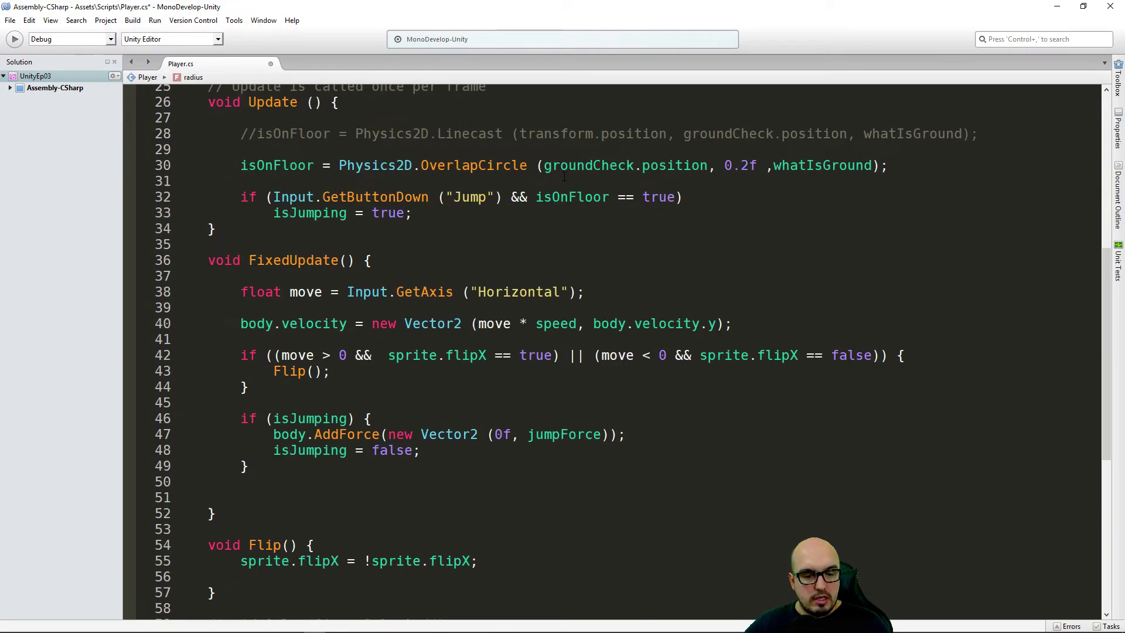
scroll(573, 170, "down", 4)
scroll(573, 170, "up", 2)
scroll(654, 354, "up", 6)
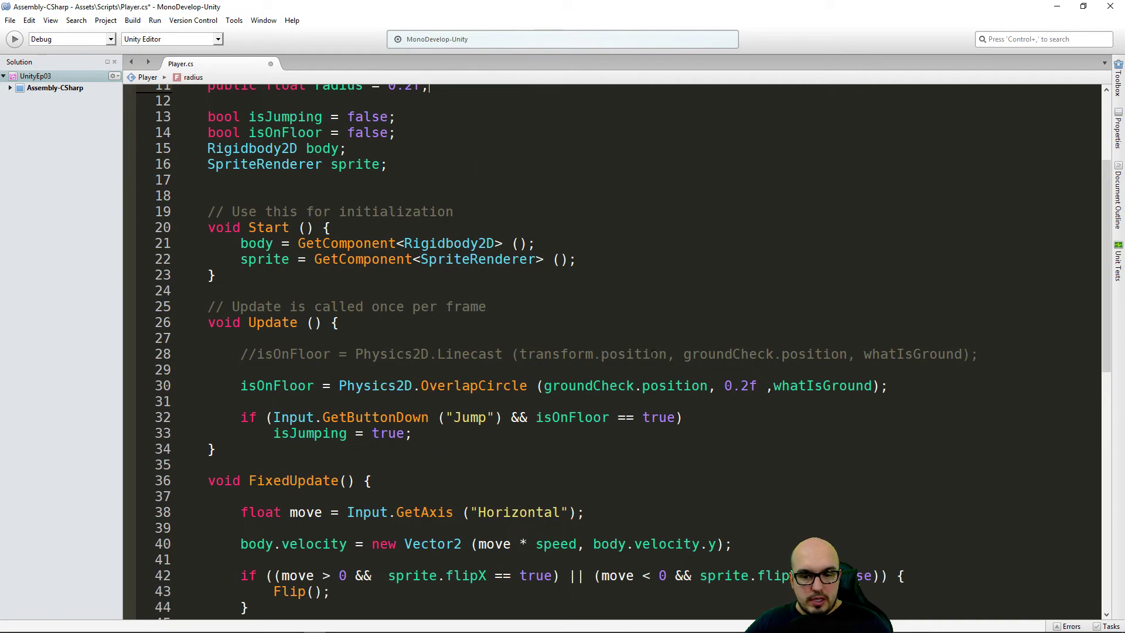
left_click_drag(725, 385, 759, 385)
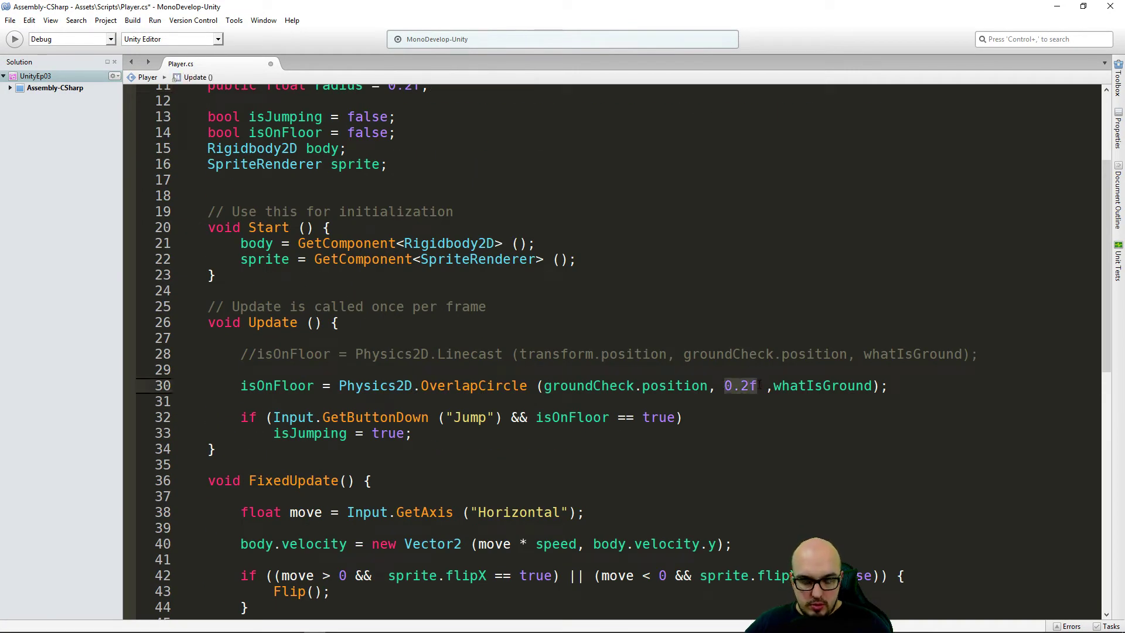
Replace the literal 0.2f with the radius field and scroll down to the commented gizmo block
type("ra")
key("Return")
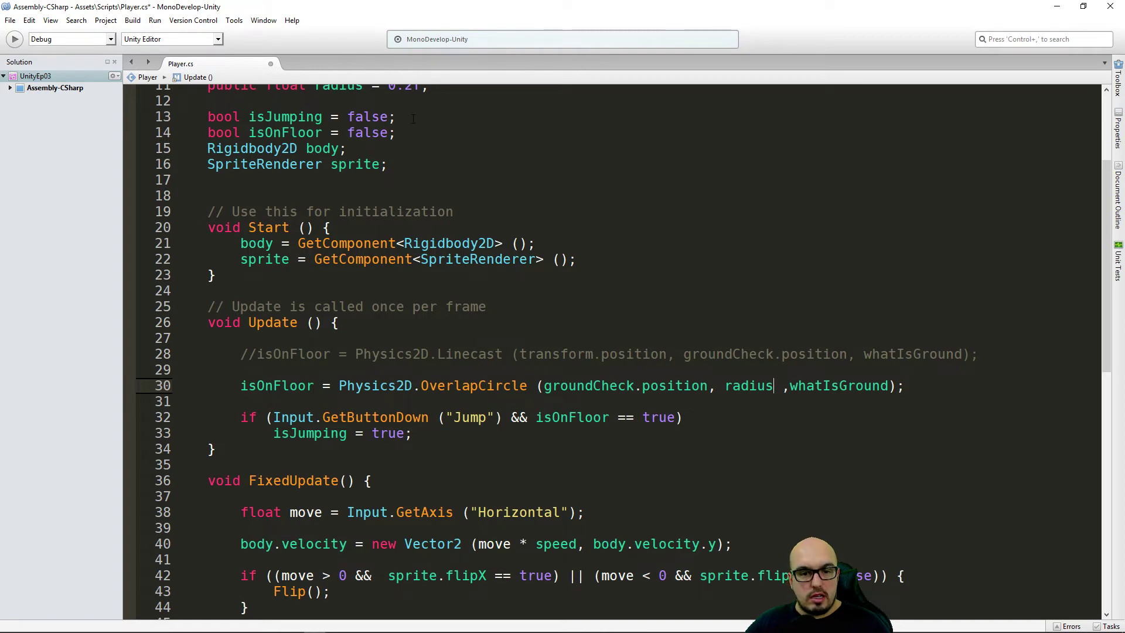
scroll(472, 580, "down", 5)
scroll(411, 528, "down", 3)
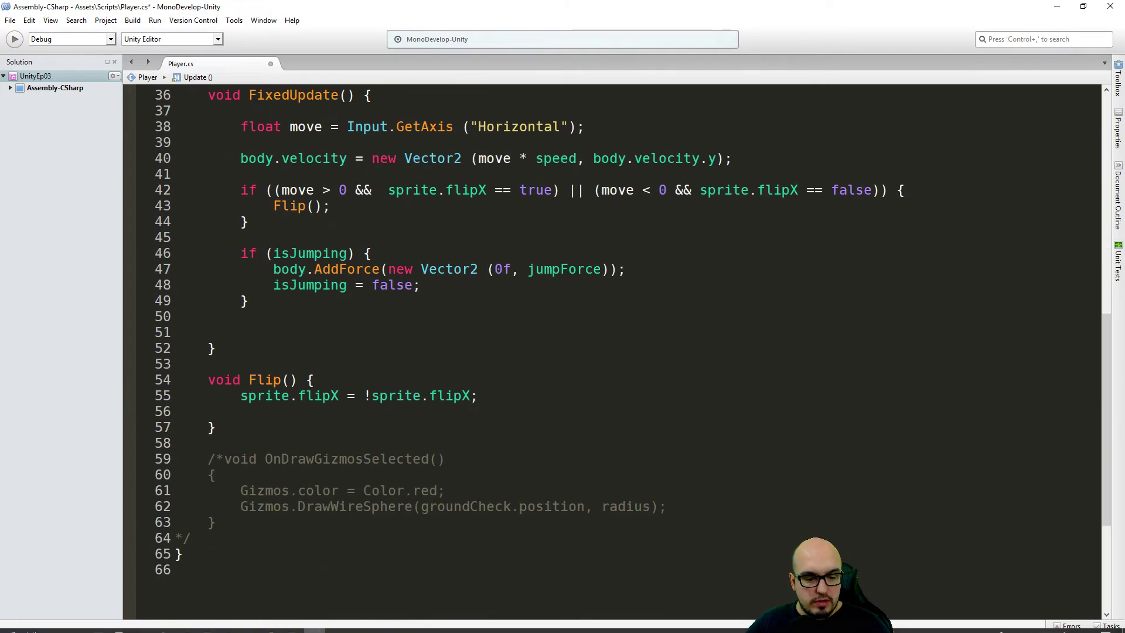
Delete the opening /* before OnDrawGizmosSelected, explaining the method and red gizmo colour
left_click(224, 459)
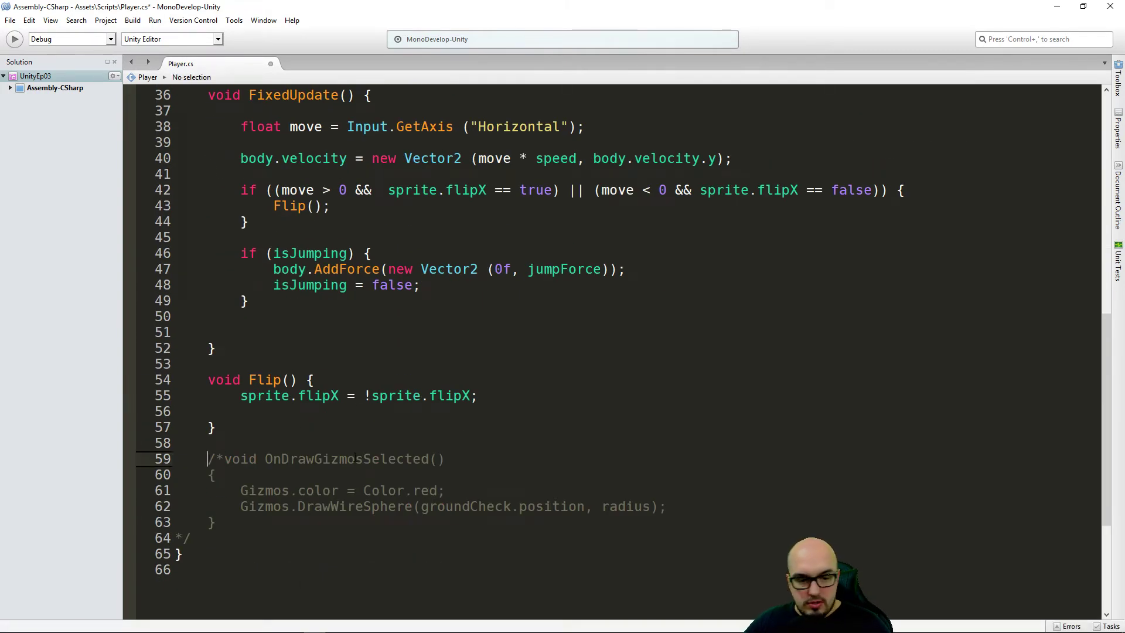
key("BackSpace")
key("BackSpace")
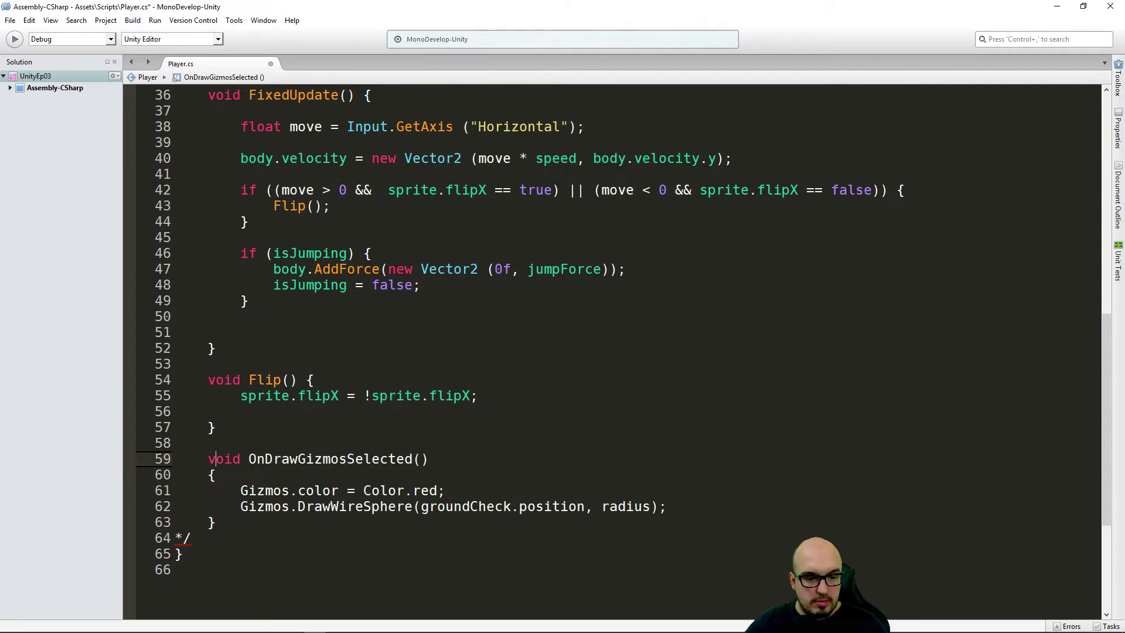
left_click(257, 459)
left_click(298, 459)
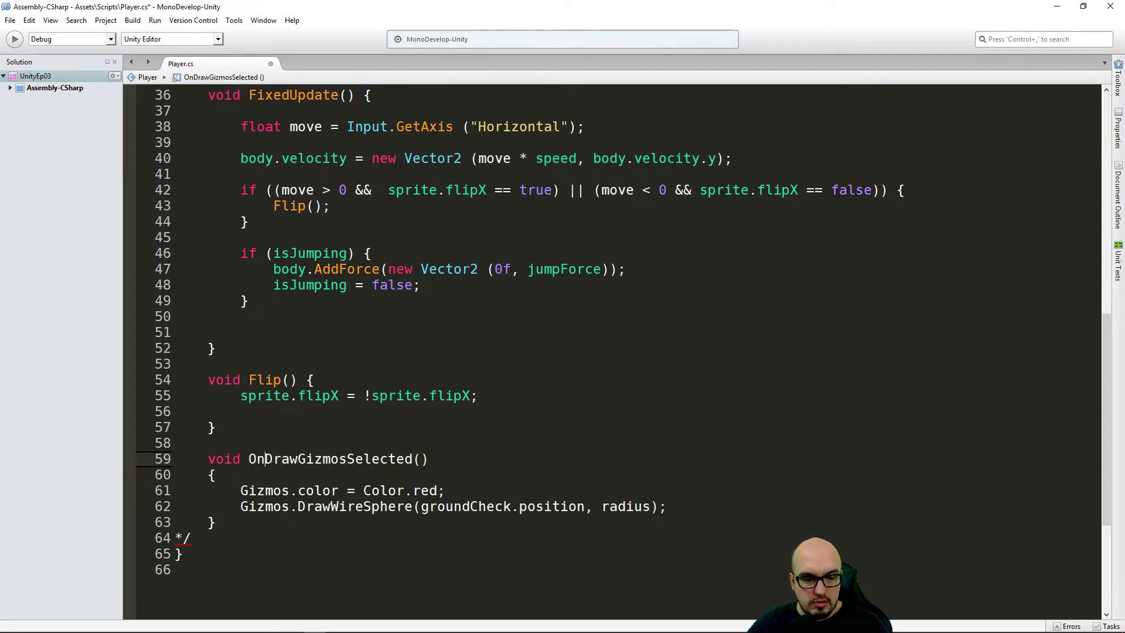
key("shift+Right")
key("shift+Right")
key("shift+Right")
key("shift+Right")
key("shift+Right")
key("shift+Right")
key("shift+Right")
key("shift+Right")
key("Right")
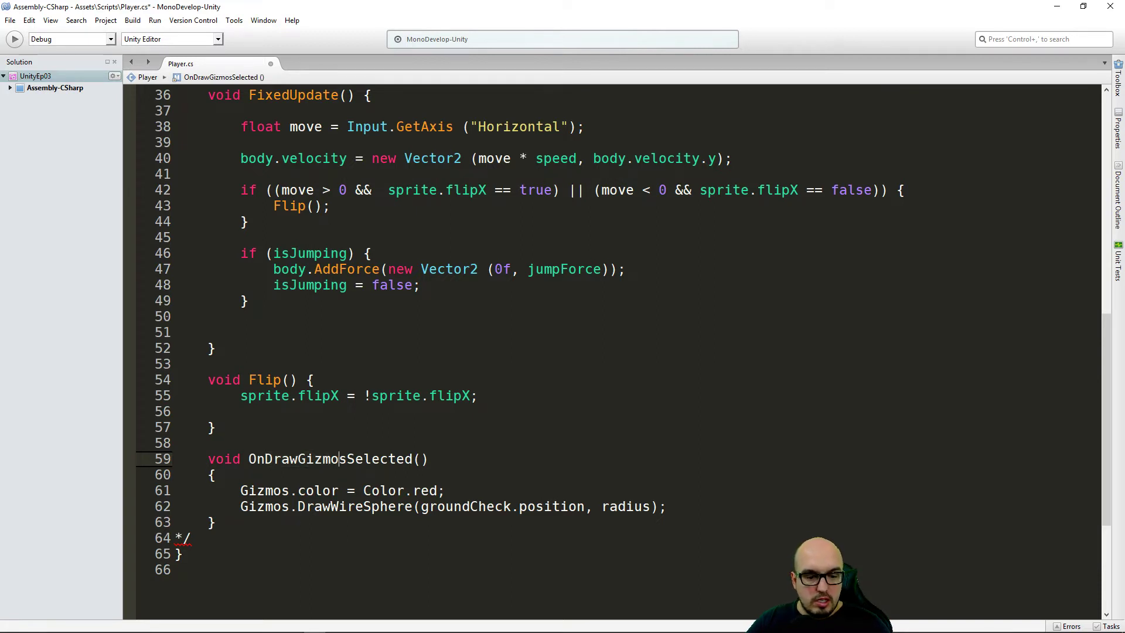
key("Down")
key("Down")
key("Down")
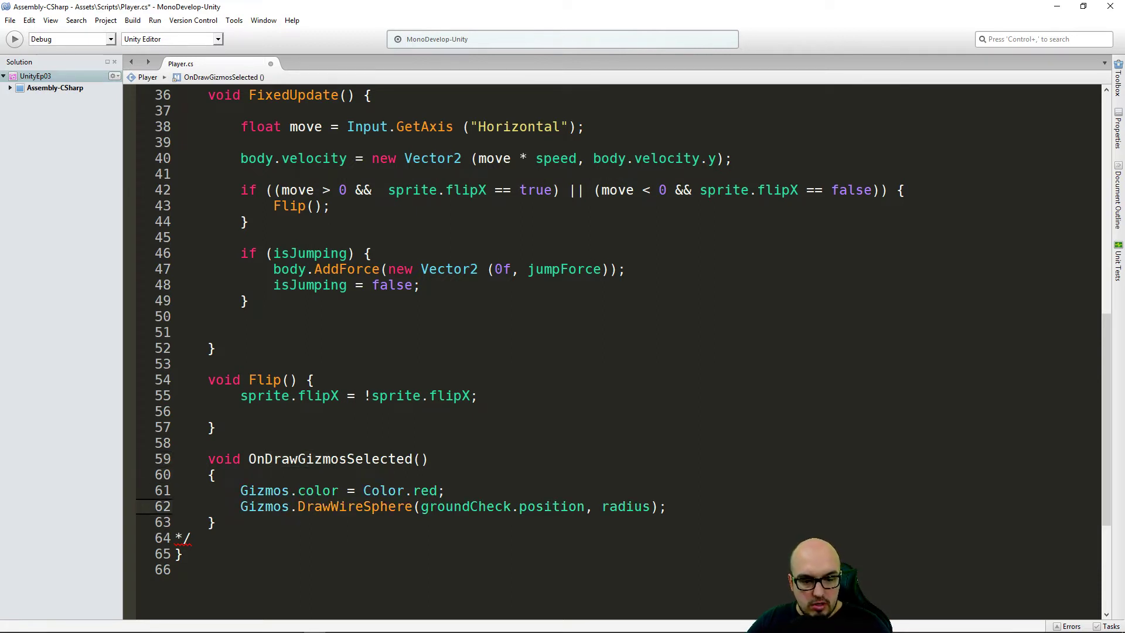
key("Up")
key("Up")
key("Up")
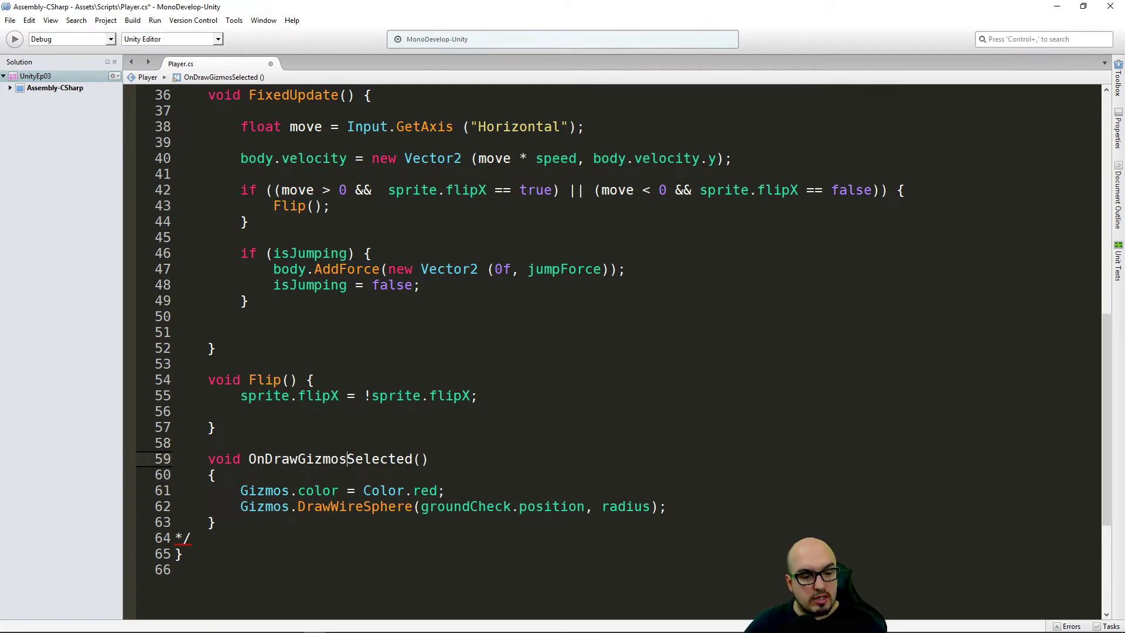
key("Down")
key("Down")
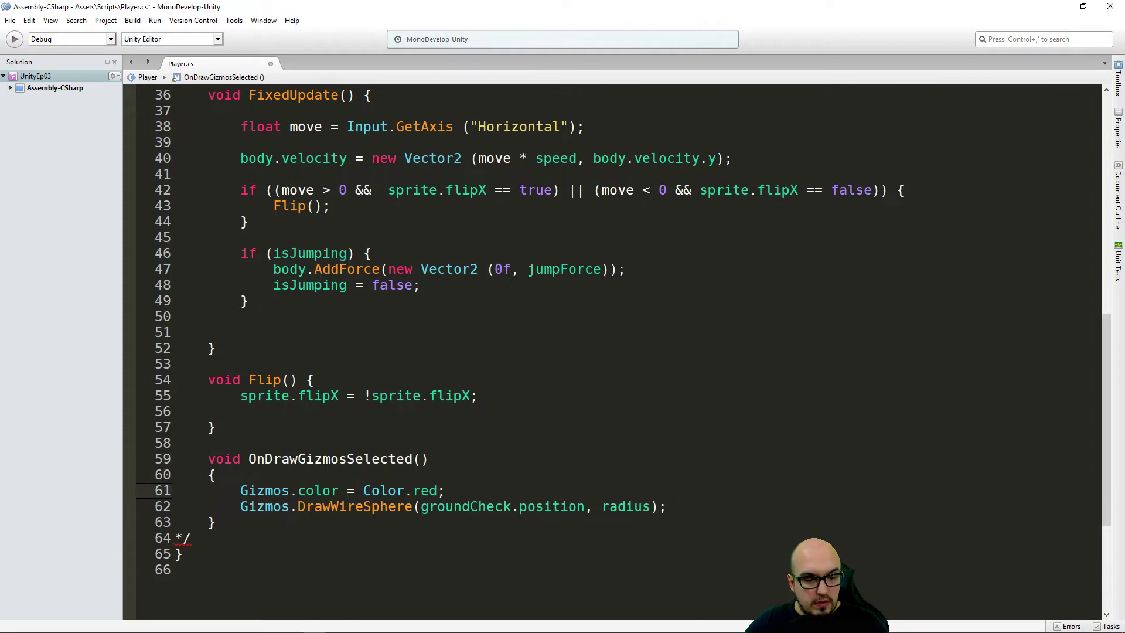
key("ctrl+shift+Right")
key("ctrl+shift+Right")
key("ctrl+shift+Right")
key("ctrl+shift+Right")
key("ctrl+shift+Right")
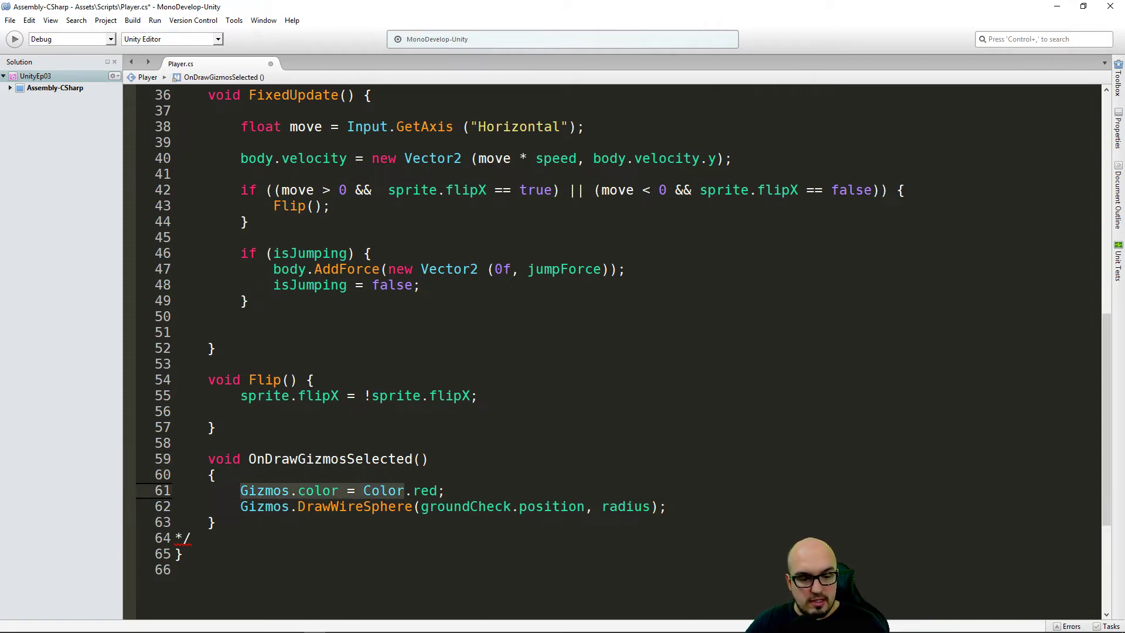
key("ctrl+shift+Right")
key("ctrl+shift+Right")
Explain DrawWireSphere's groundCheck.position centre and radius, then delete the closing */ on line 64
left_click(414, 506)
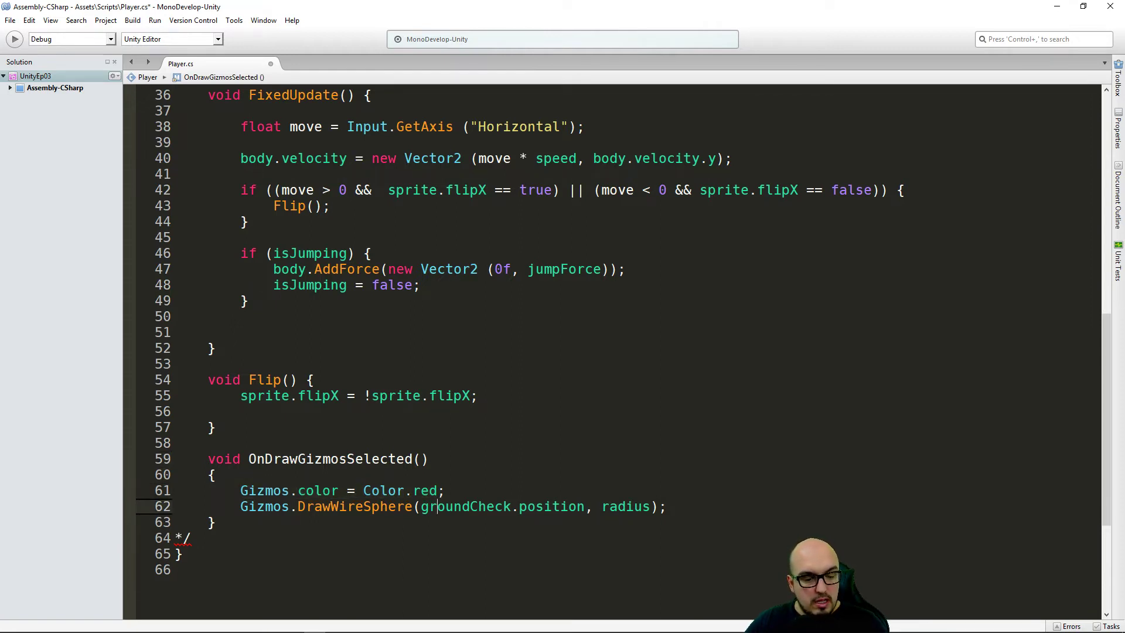
key("ctrl+Left")
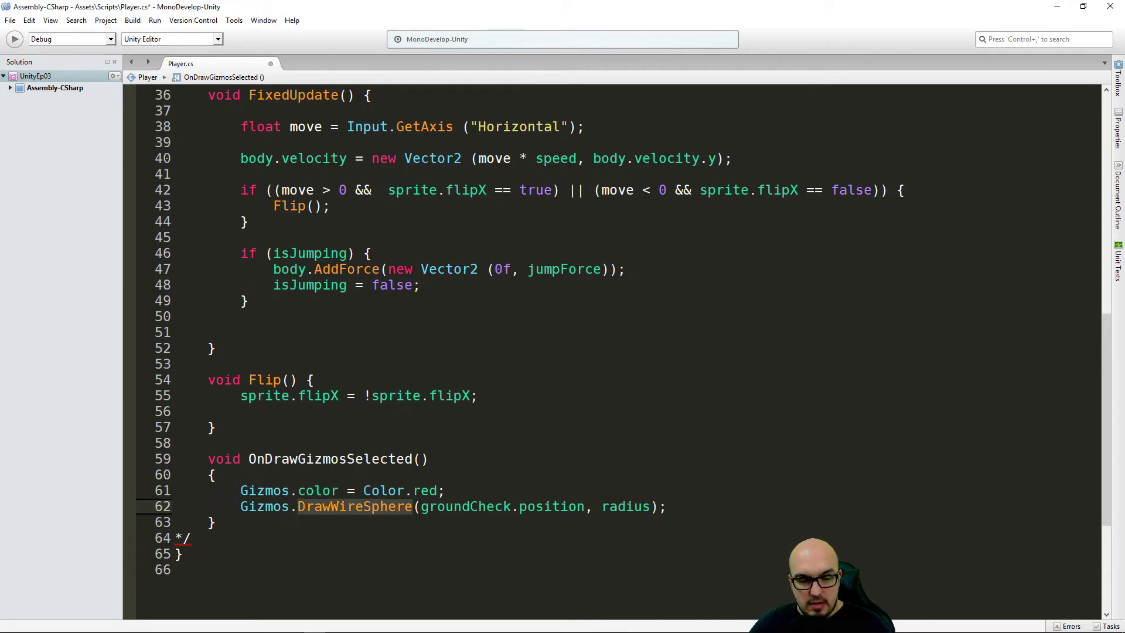
left_click(305, 506)
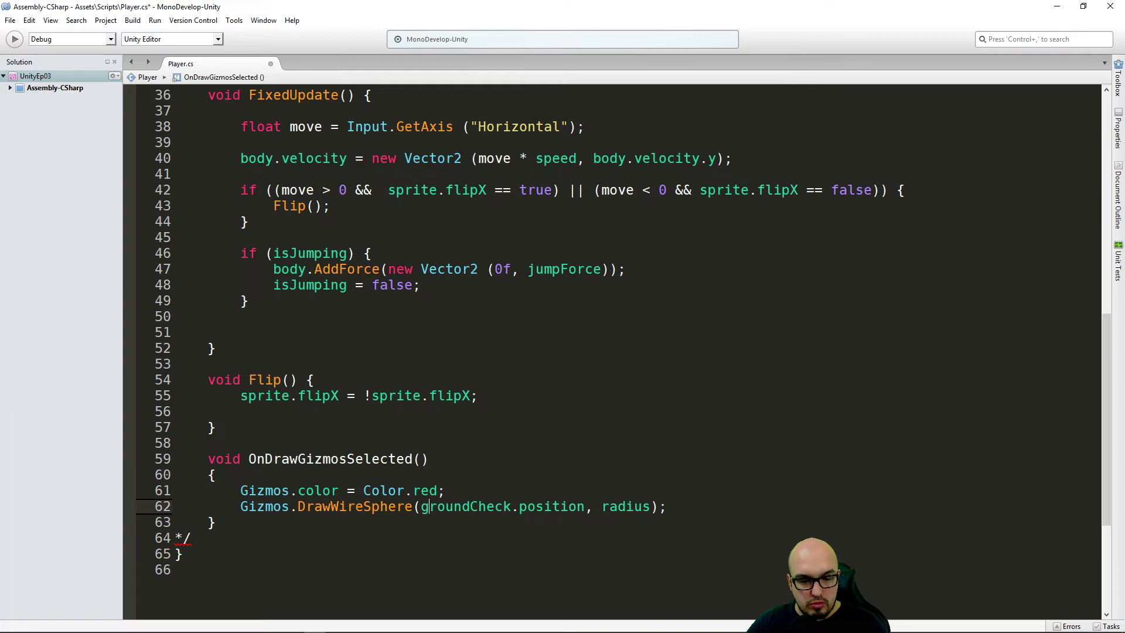
left_click_drag(423, 507, 584, 506)
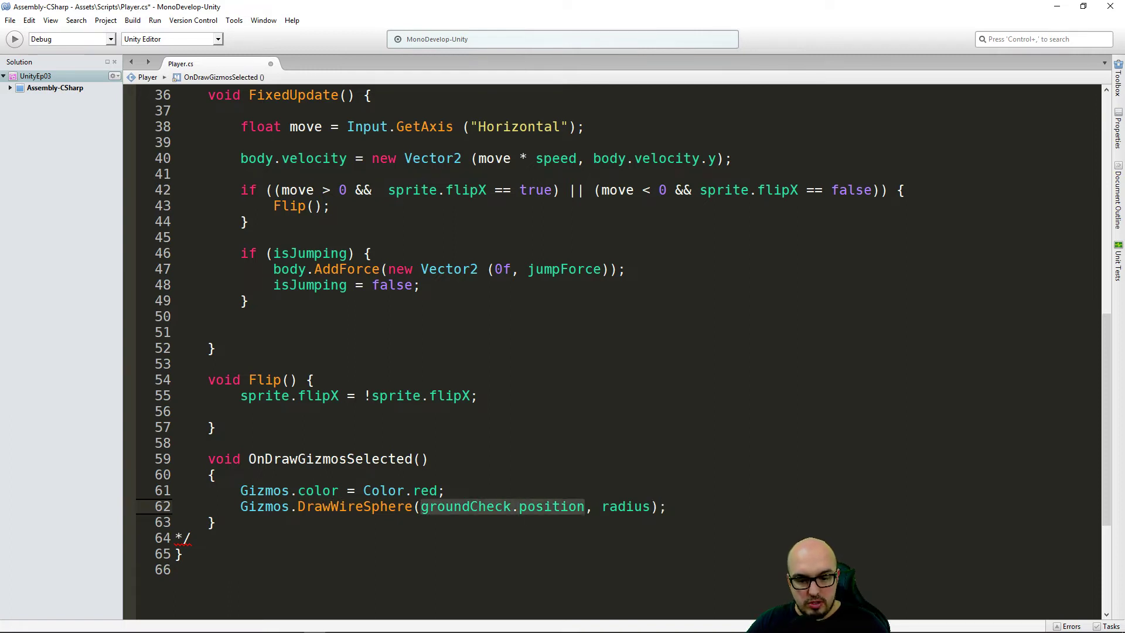
left_click(593, 507)
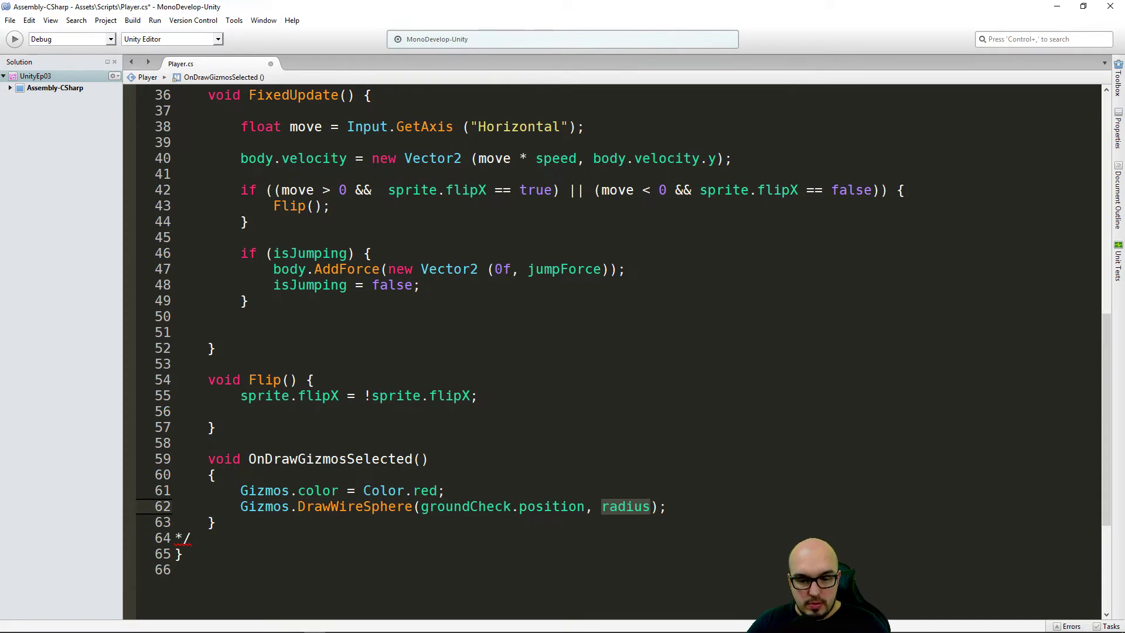
left_click(580, 507)
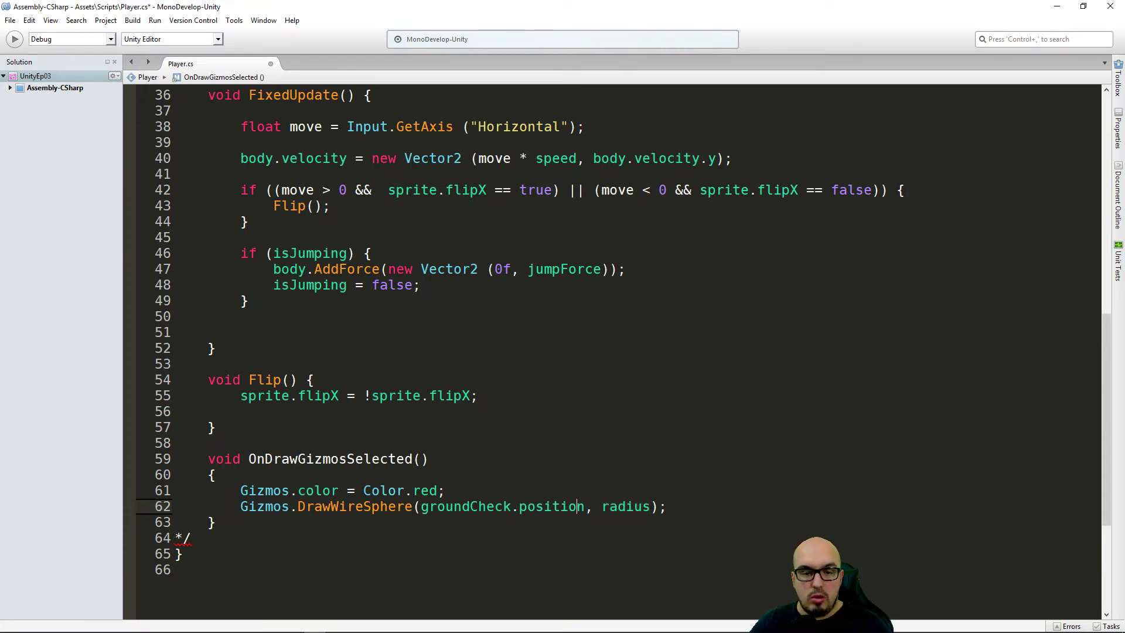
scroll(205, 429, "up", 3)
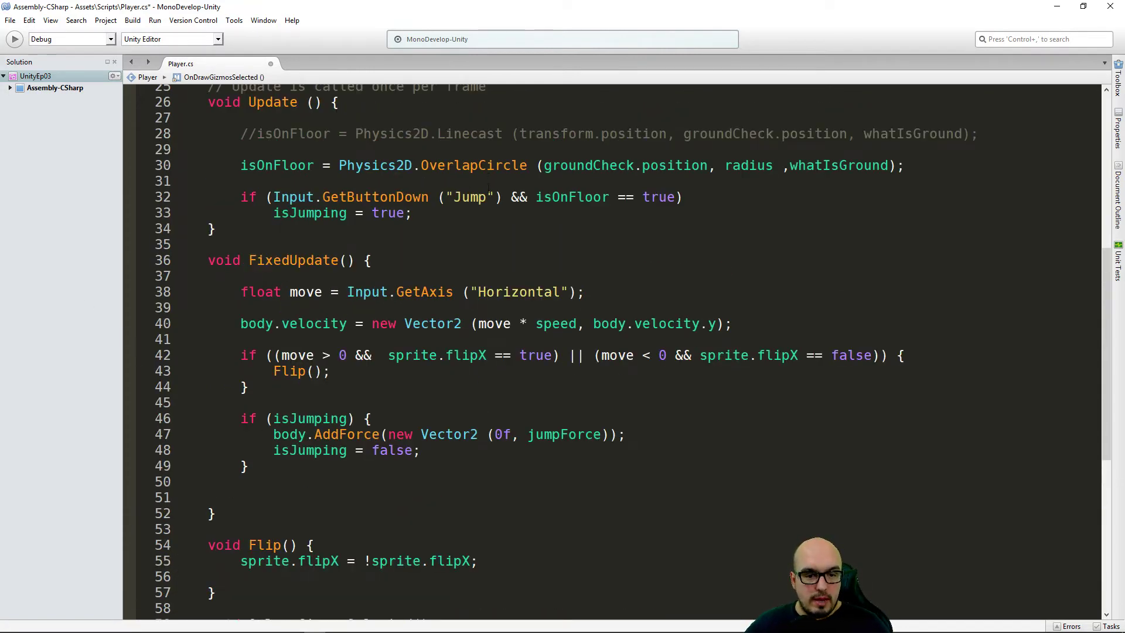
scroll(488, 186, "down", 5)
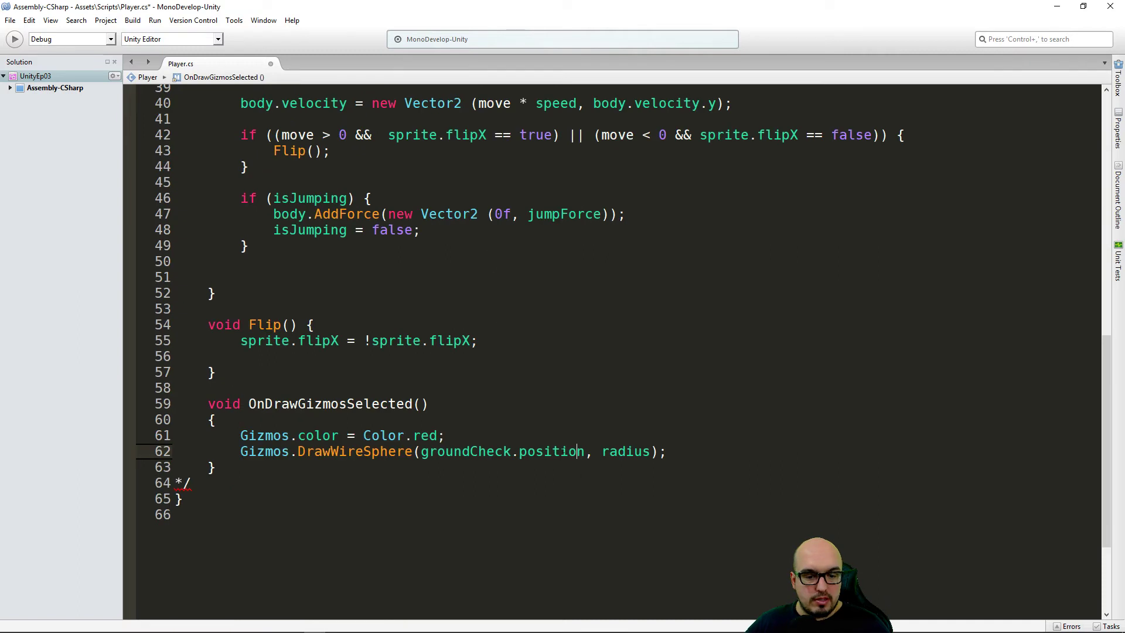
left_click(194, 483)
key("BackSpace")
key("BackSpace")
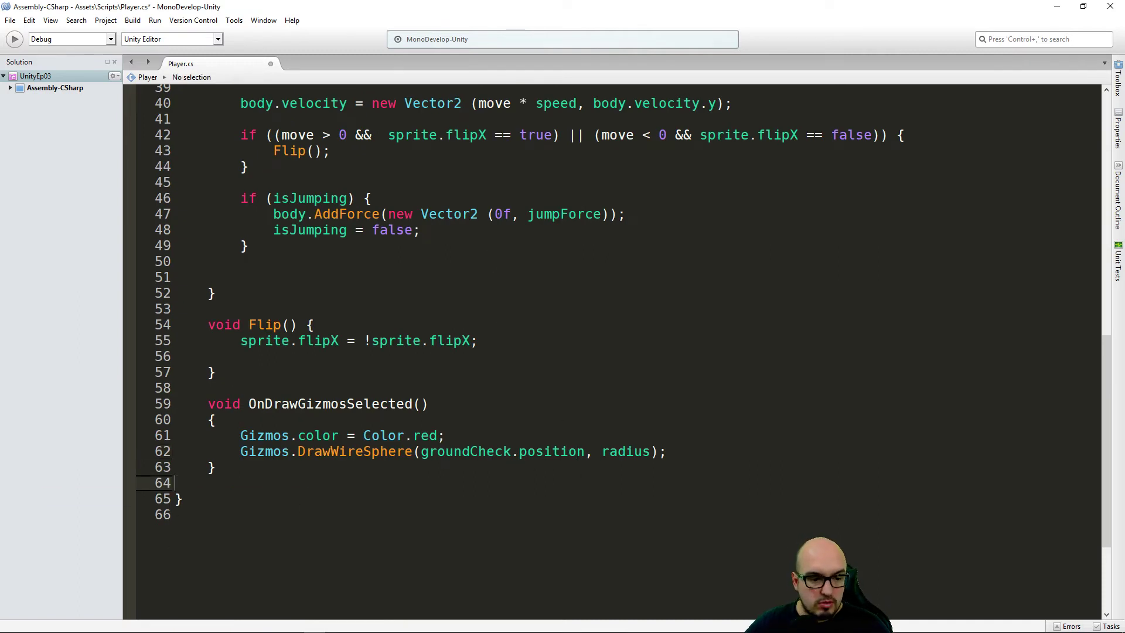
Save Player.cs and point out radius in the OverlapCircle call on line 30
key("ctrl+s")
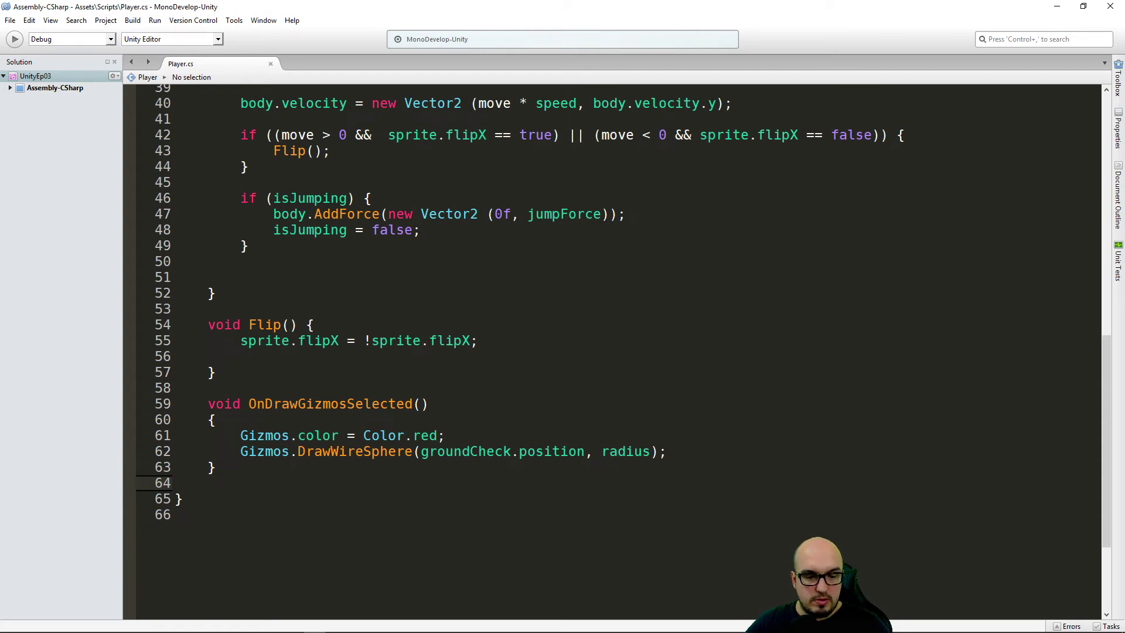
scroll(362, 420, "up", 3)
scroll(601, 199, "up", 4)
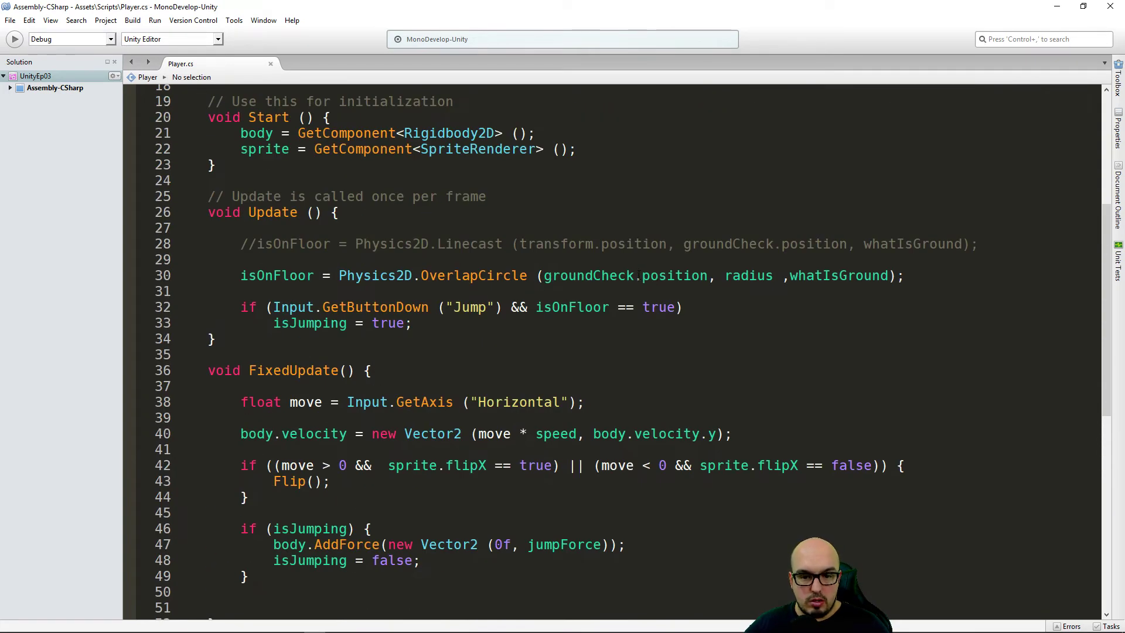
left_click(737, 279)
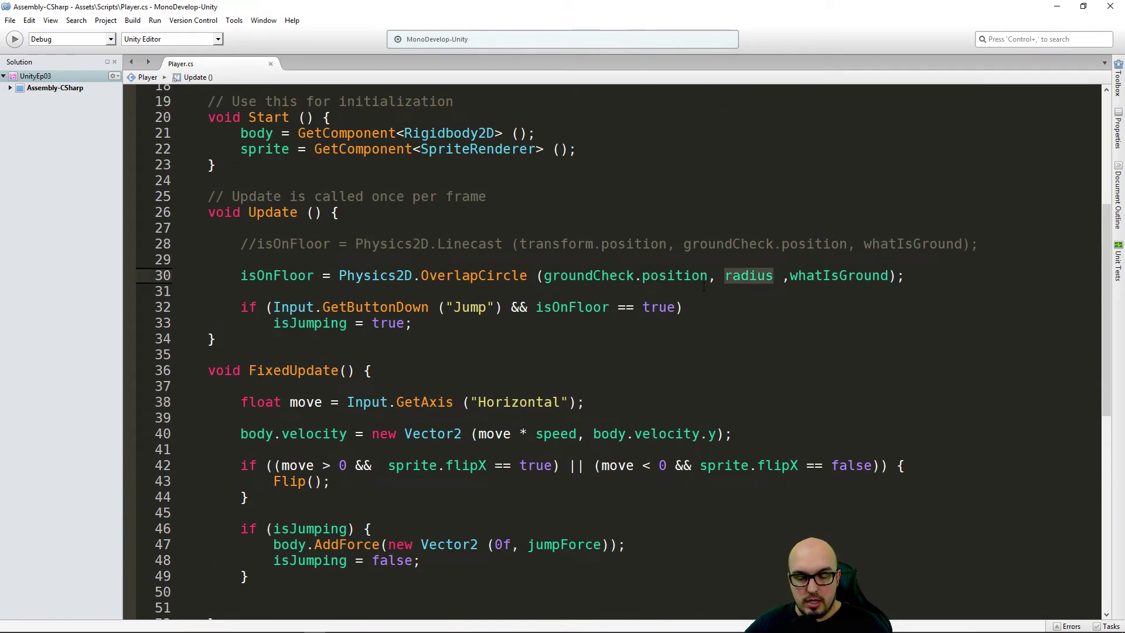
Highlight the OnDrawGizmosSelected signature, the DrawWireSphere call and groundCheck.position as its centre
scroll(775, 267, "down", 6)
scroll(343, 415, "down", 3)
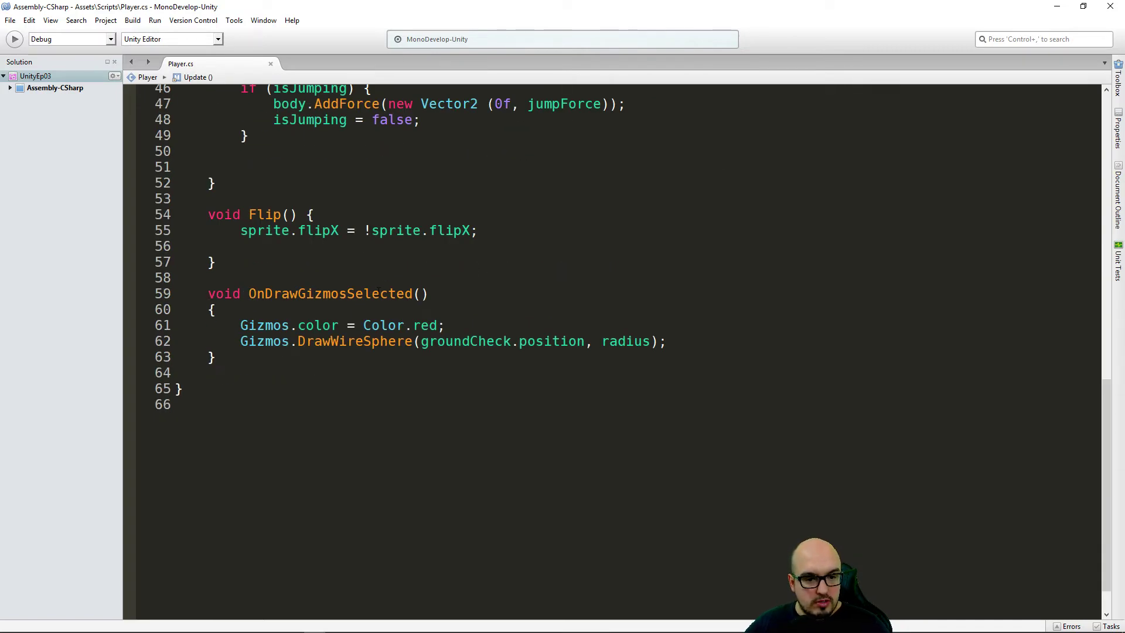
left_click_drag(447, 292, 208, 294)
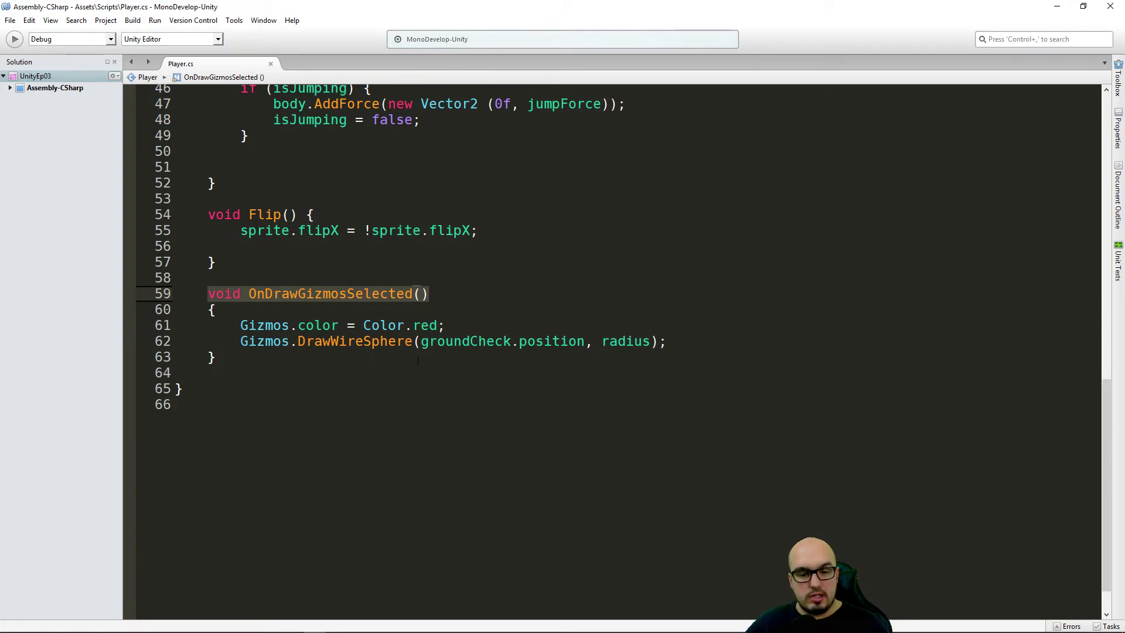
double_click(361, 341)
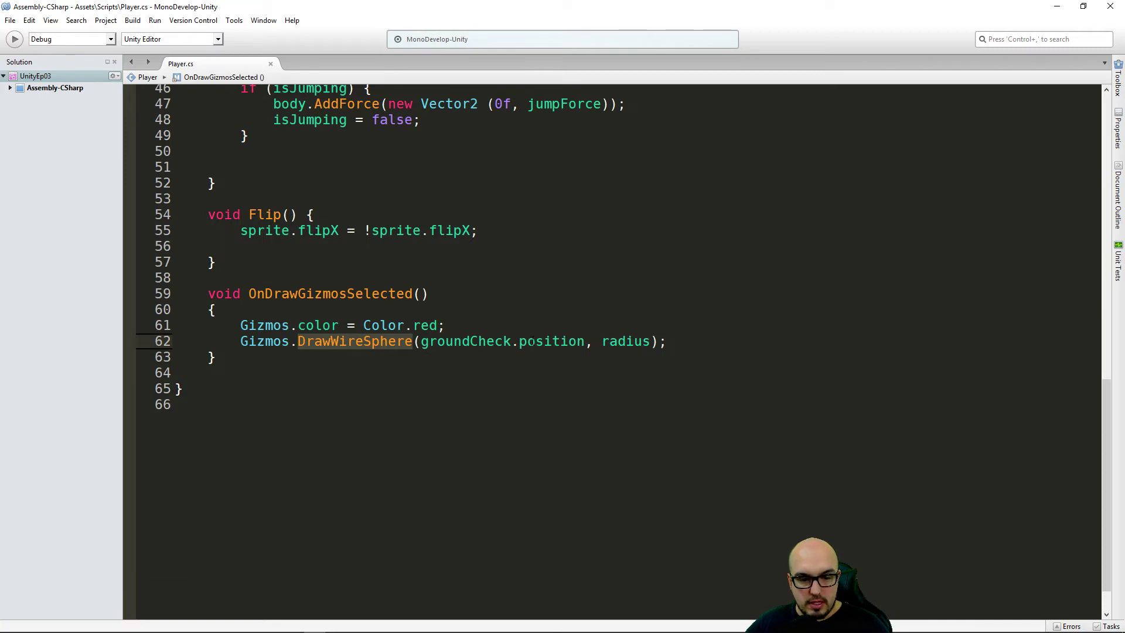
left_click_drag(421, 341, 578, 341)
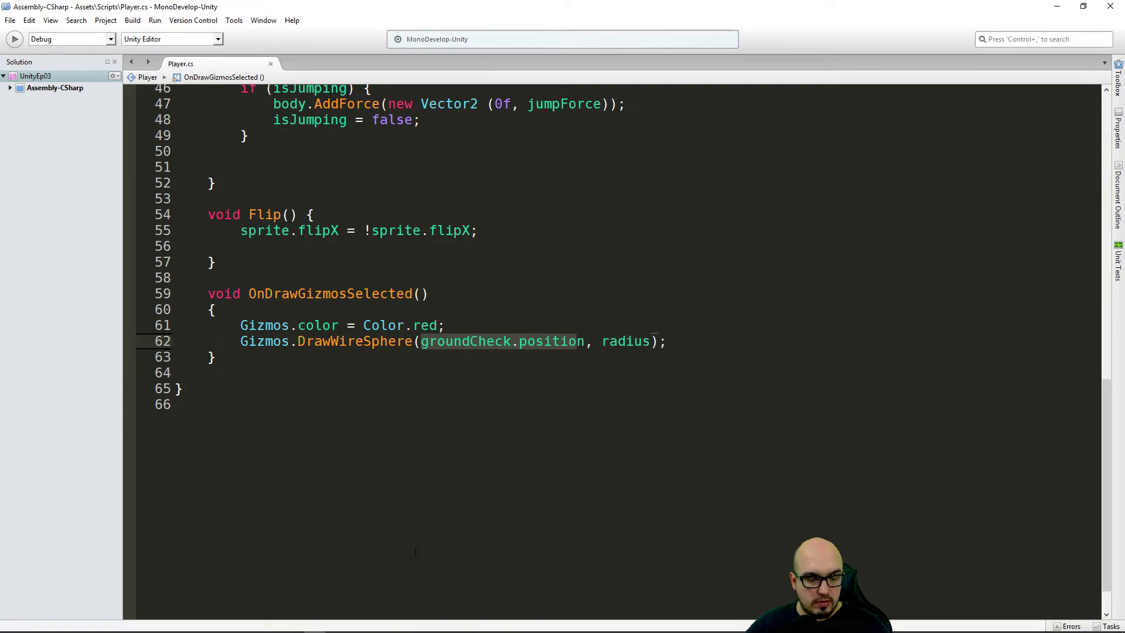
Back in Unity, select player, zoom onto groundCheck and check its Radius of 0.05
left_click(186, 625)
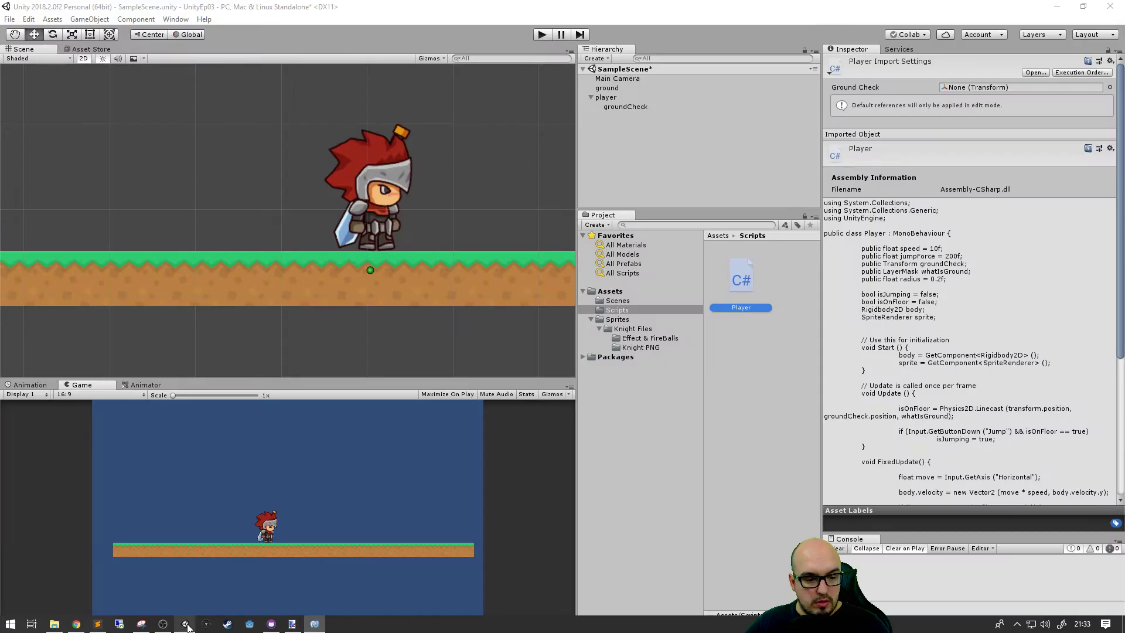
scroll(388, 285, "up", 2)
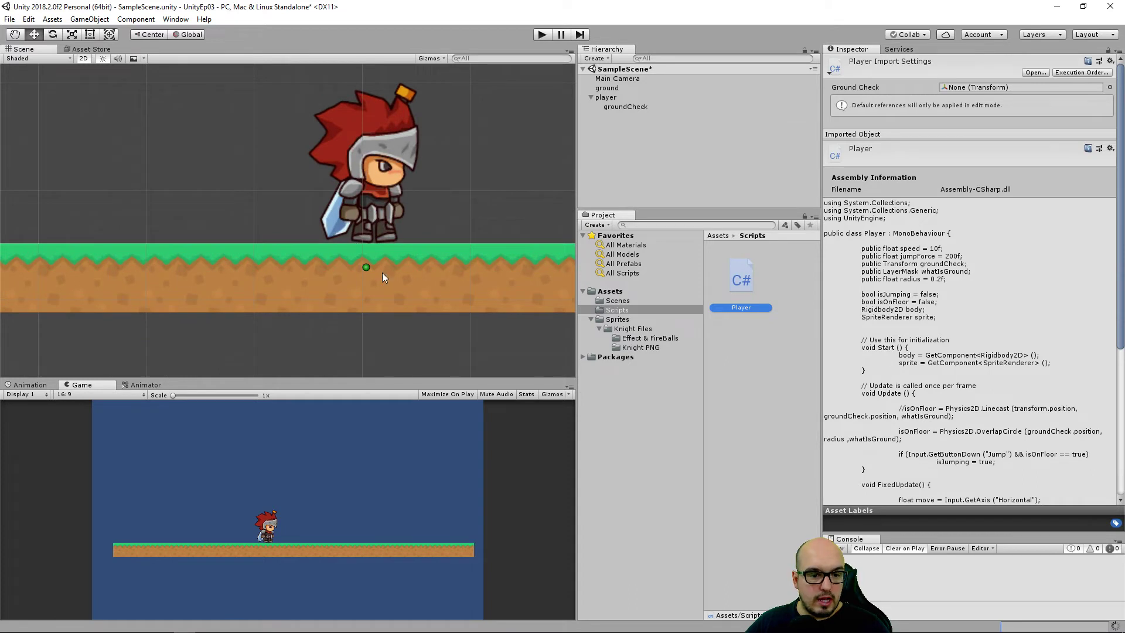
scroll(364, 268, "up", 1)
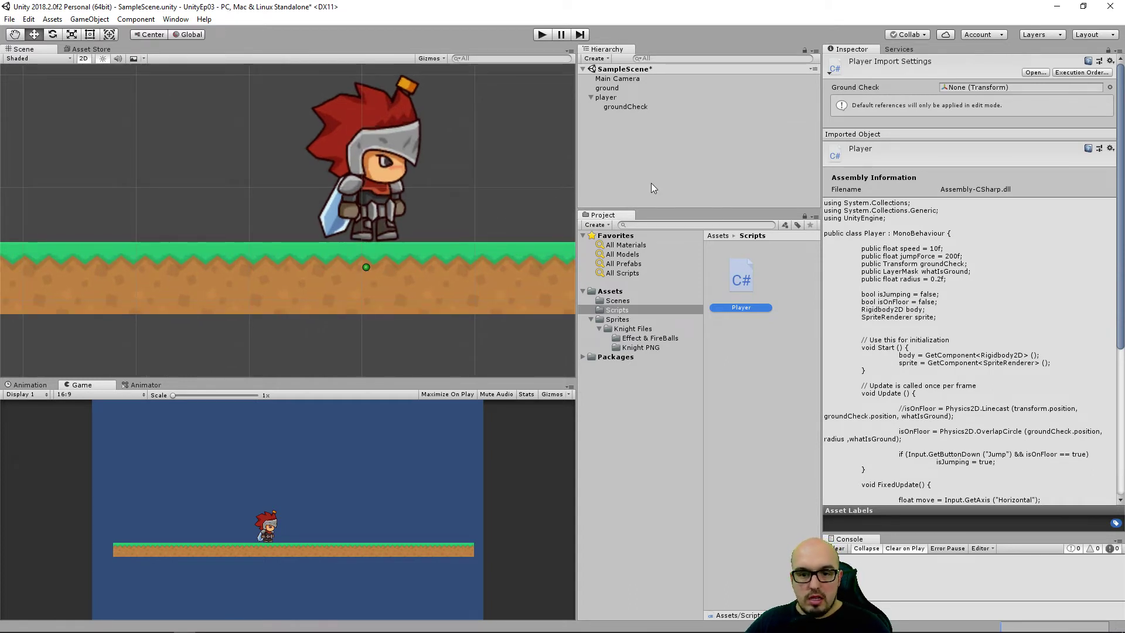
left_click(612, 98)
scroll(390, 270, "up", 2)
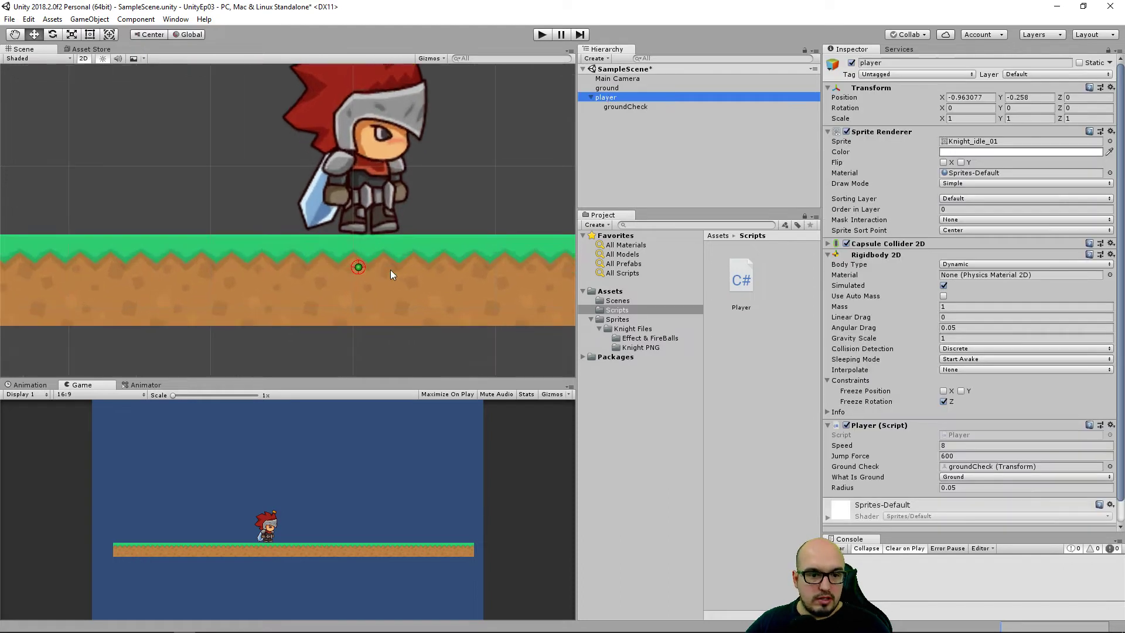
scroll(375, 270, "up", 2)
scroll(374, 269, "up", 2)
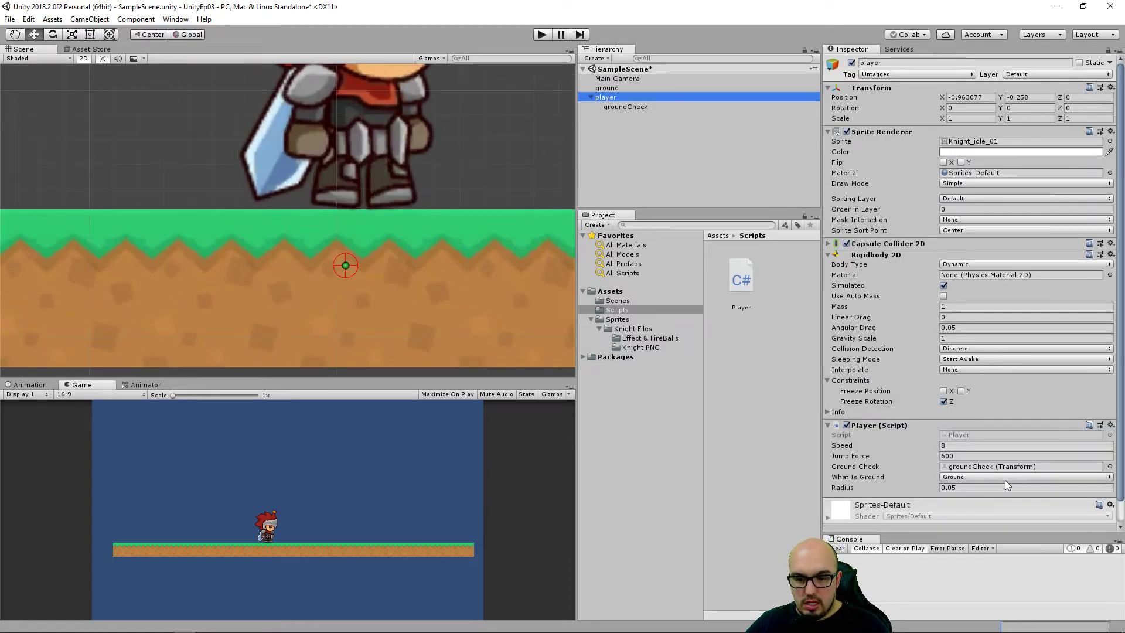
left_click(990, 487)
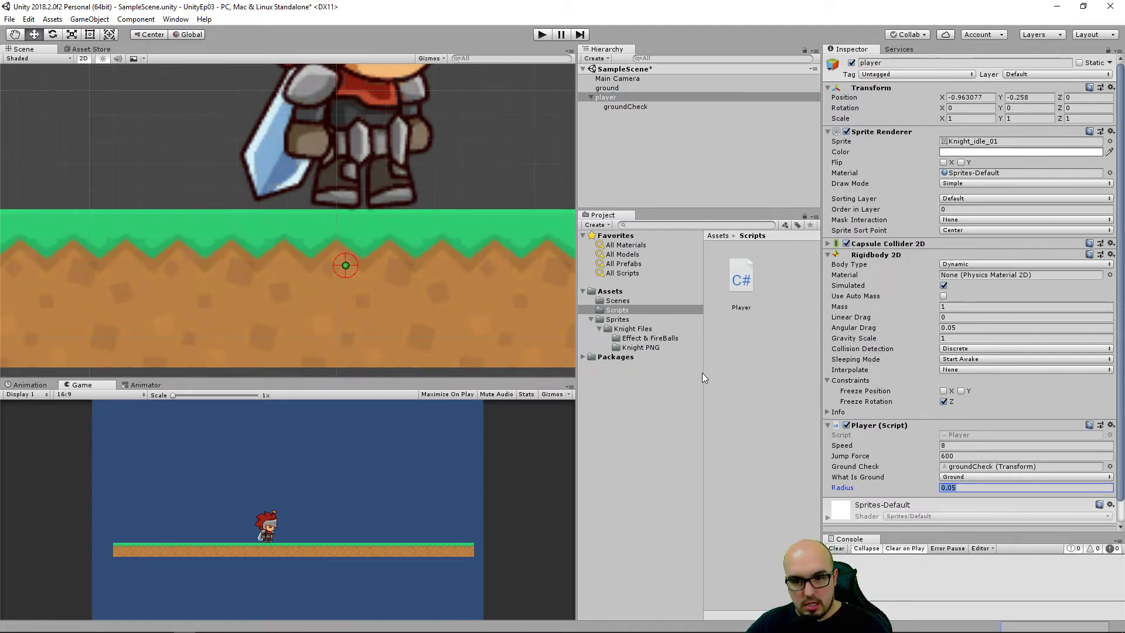
Scroll Player.cs in MonoDevelop to its fields, showing public float radius = 0.2f
left_click(315, 624)
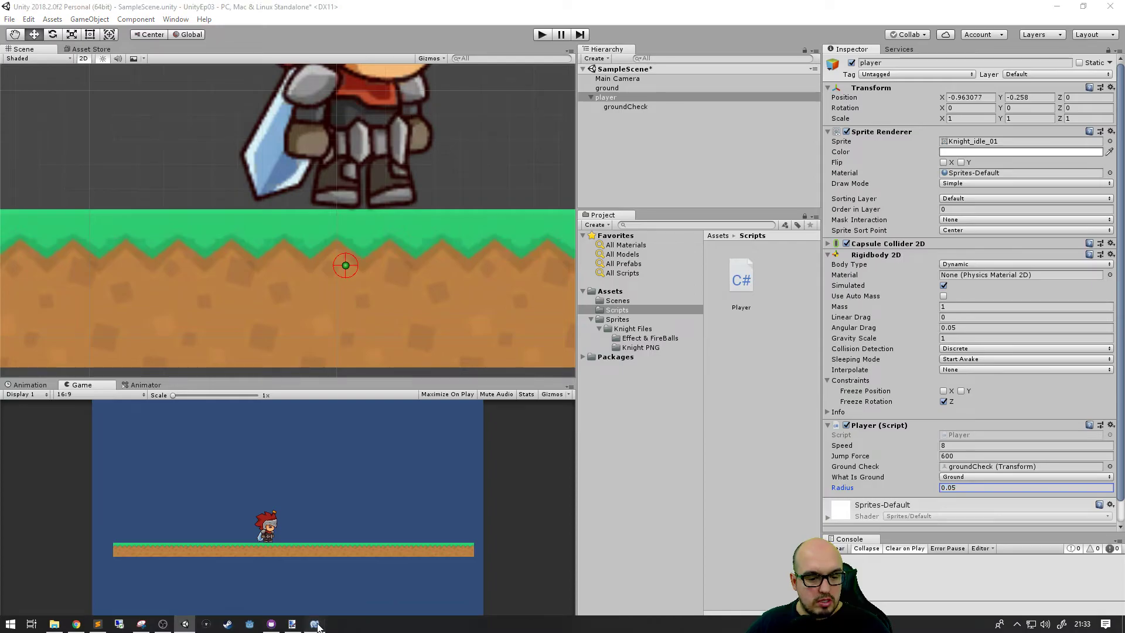
scroll(842, 344, "up", 5)
scroll(842, 344, "up", 6)
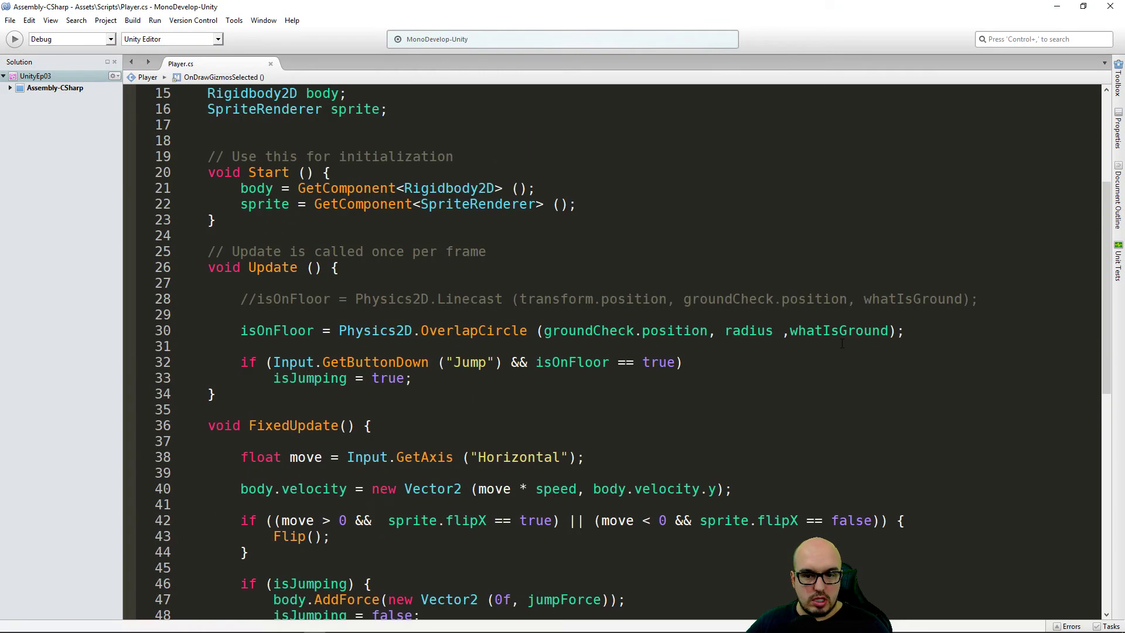
scroll(842, 344, "up", 5)
scroll(587, 345, "down", 1)
scroll(586, 346, "up", 1)
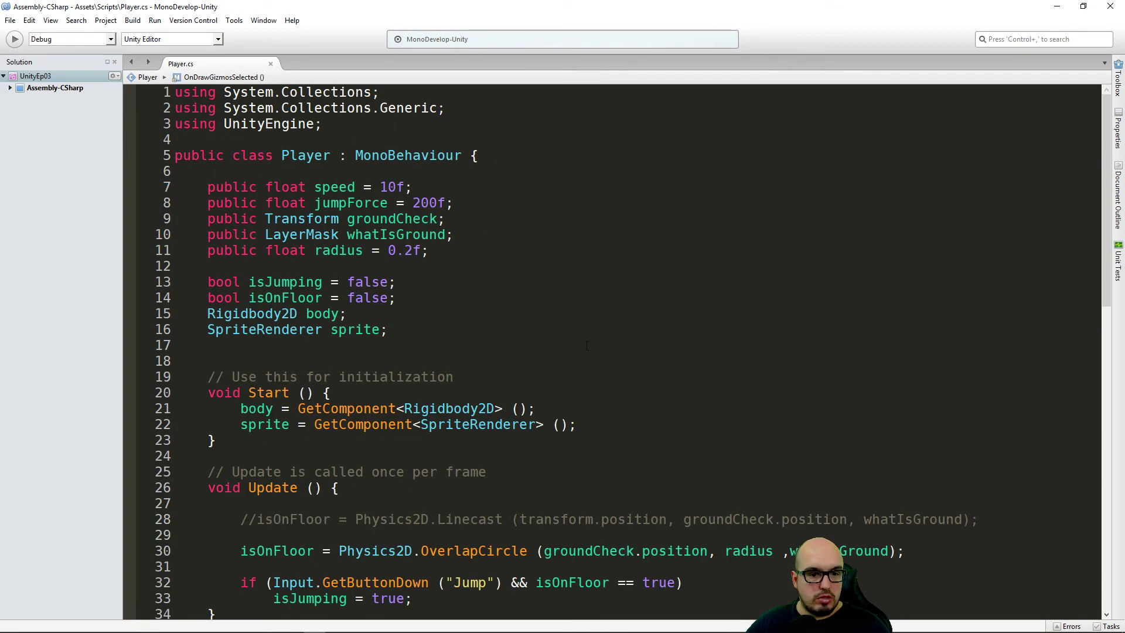
Return to Unity, clear the selection and save the scene
key("alt+Tab")
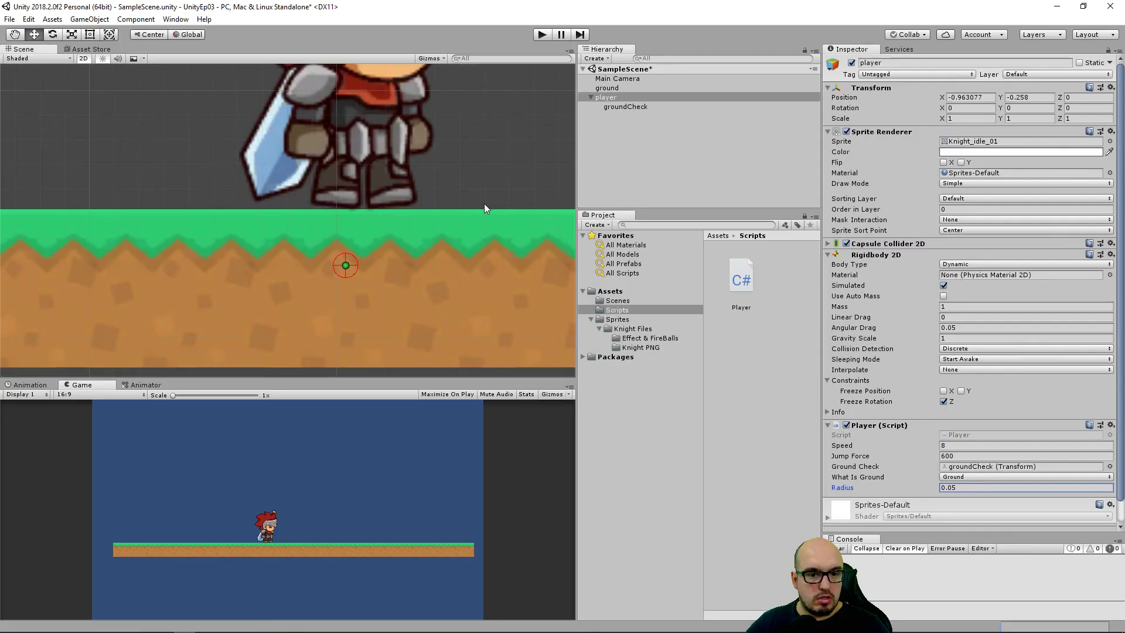
left_click(484, 203)
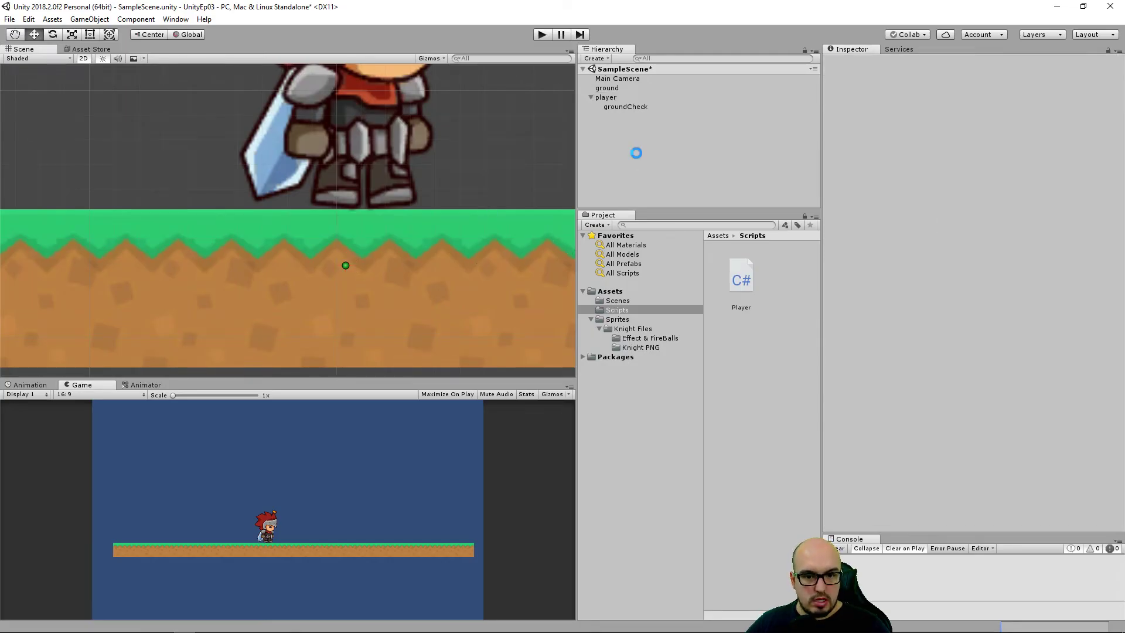
key("ctrl+s")
Set the player's ground check Radius to 0.2 and zoom in on the larger circle
left_click(610, 97)
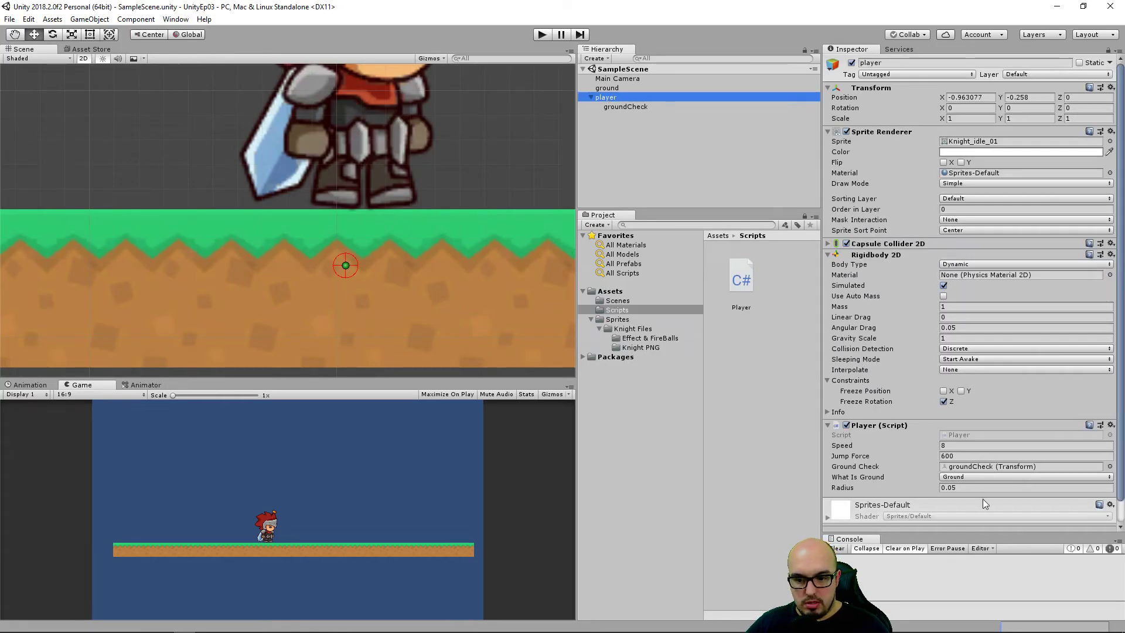
left_click(964, 487)
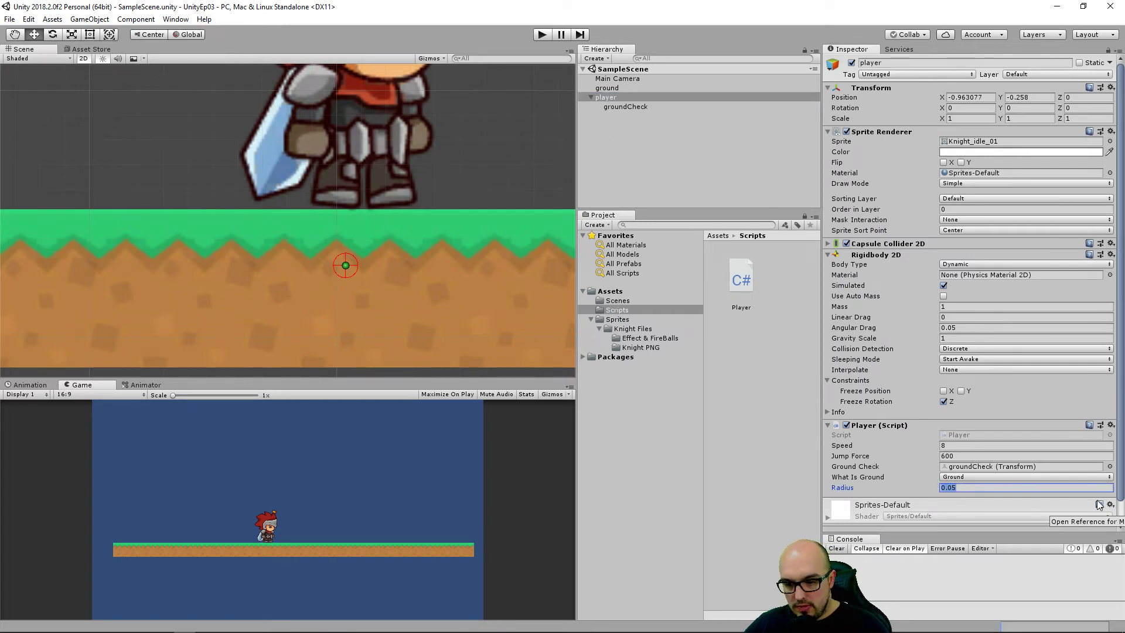
type("0.2")
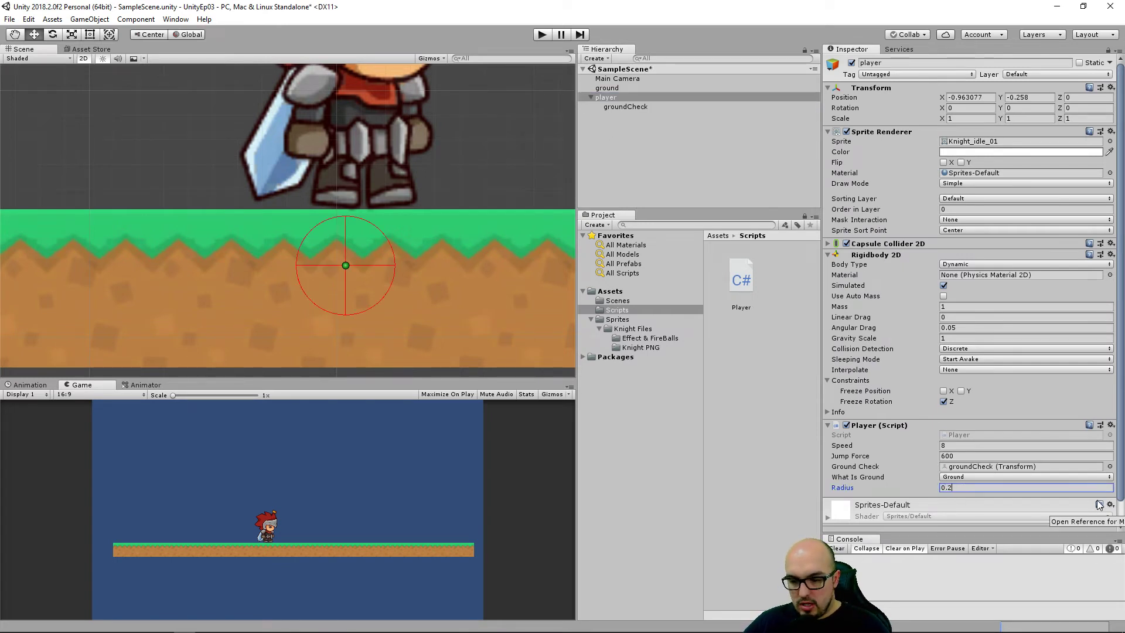
scroll(570, 410, "up", 1)
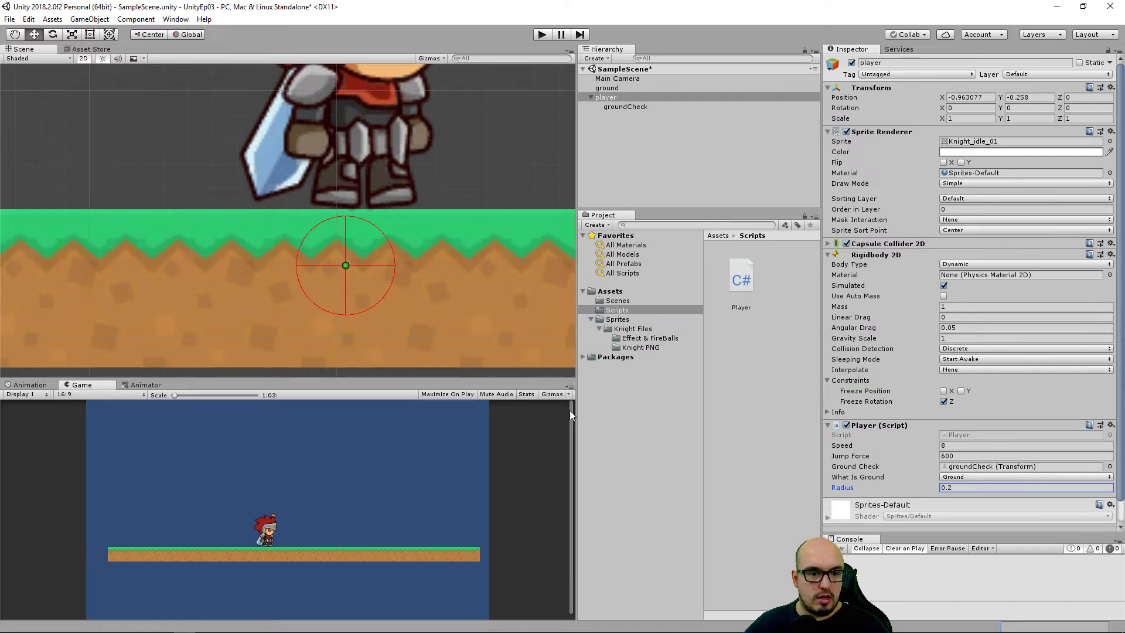
scroll(320, 262, "up", 3)
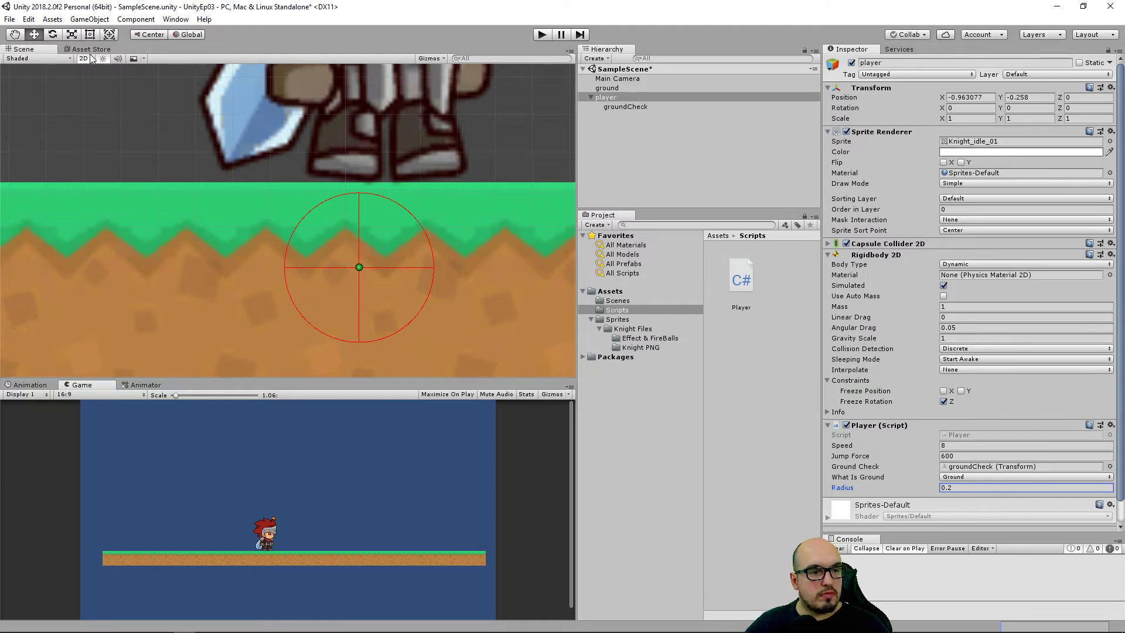
Switch the selection between groundCheck and player to compare the detection circle
left_click(643, 108)
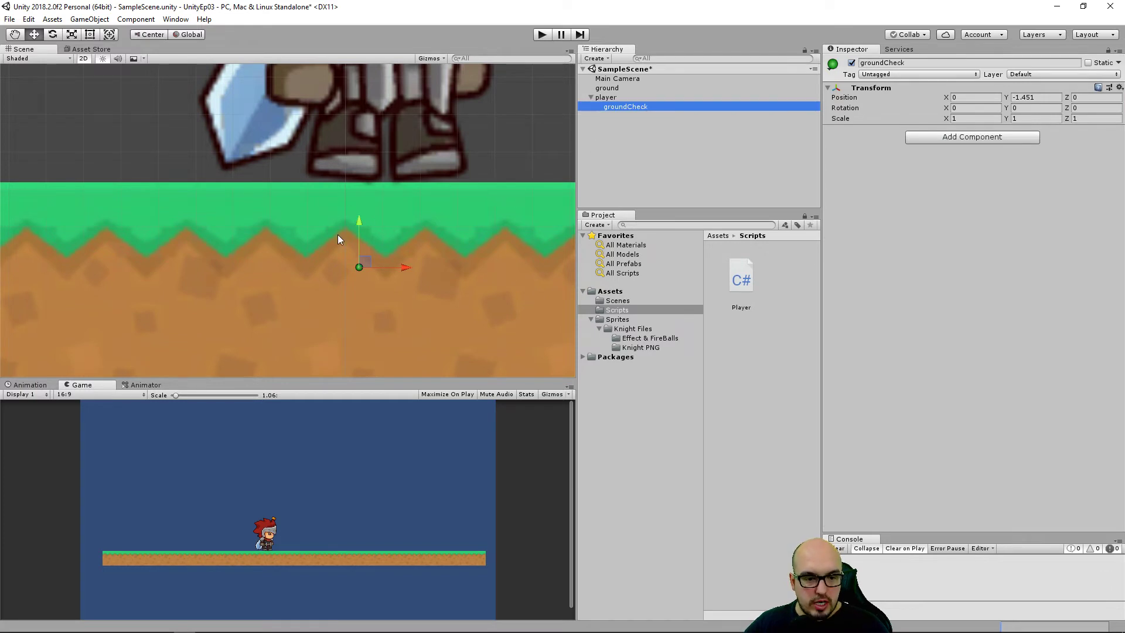
left_click(604, 97)
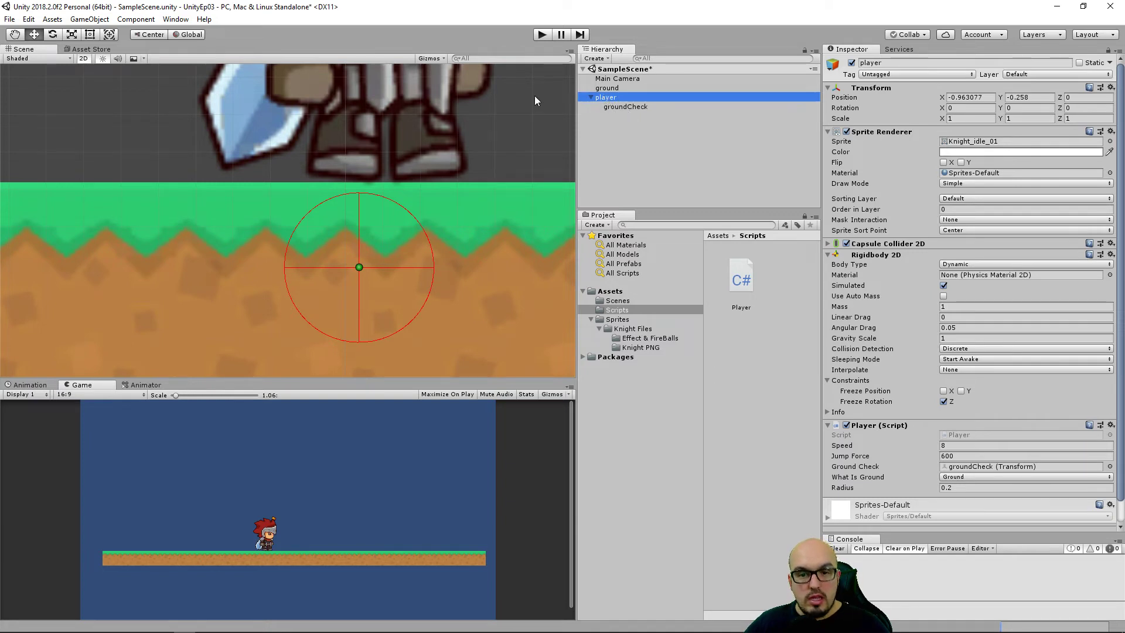
left_click(617, 107)
left_click(606, 97)
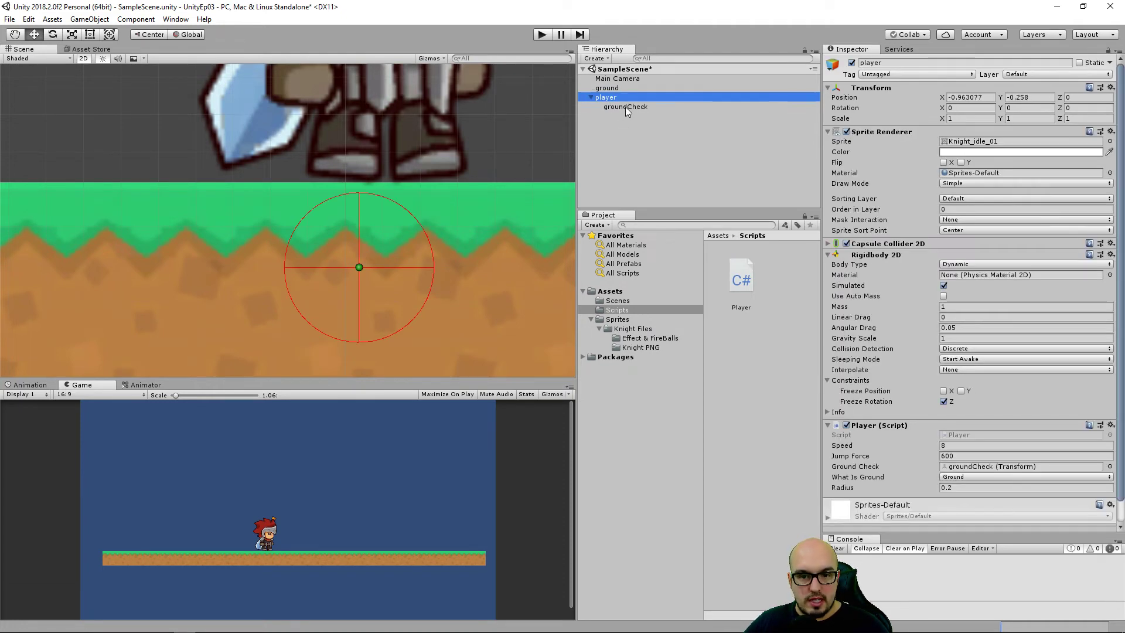
left_click(625, 108)
key("Up")
key("Down")
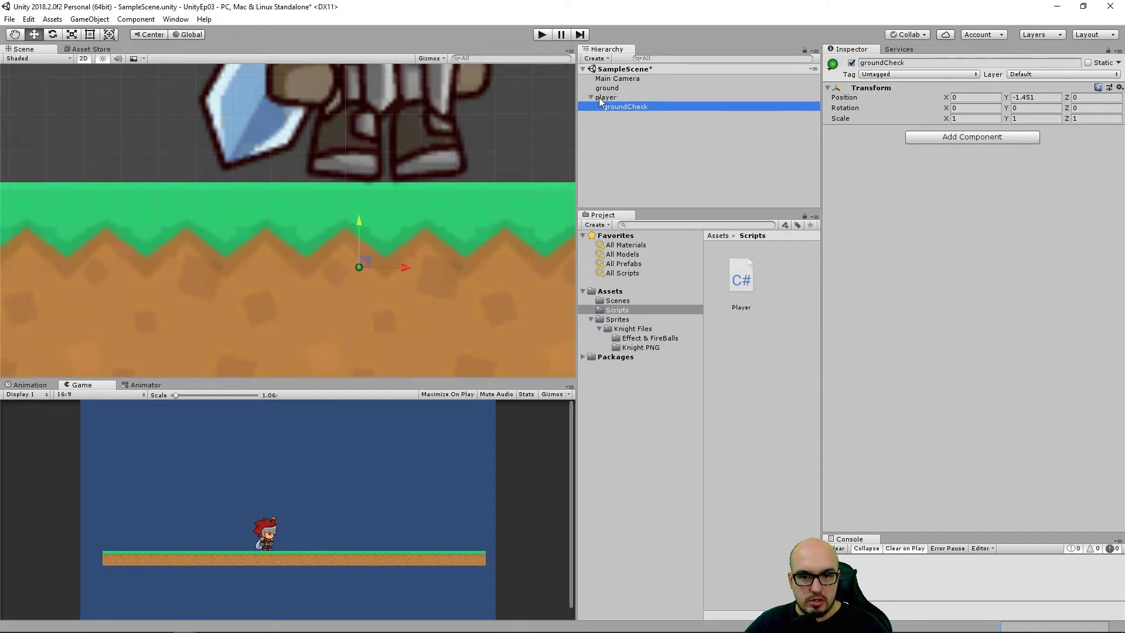
left_click(604, 97)
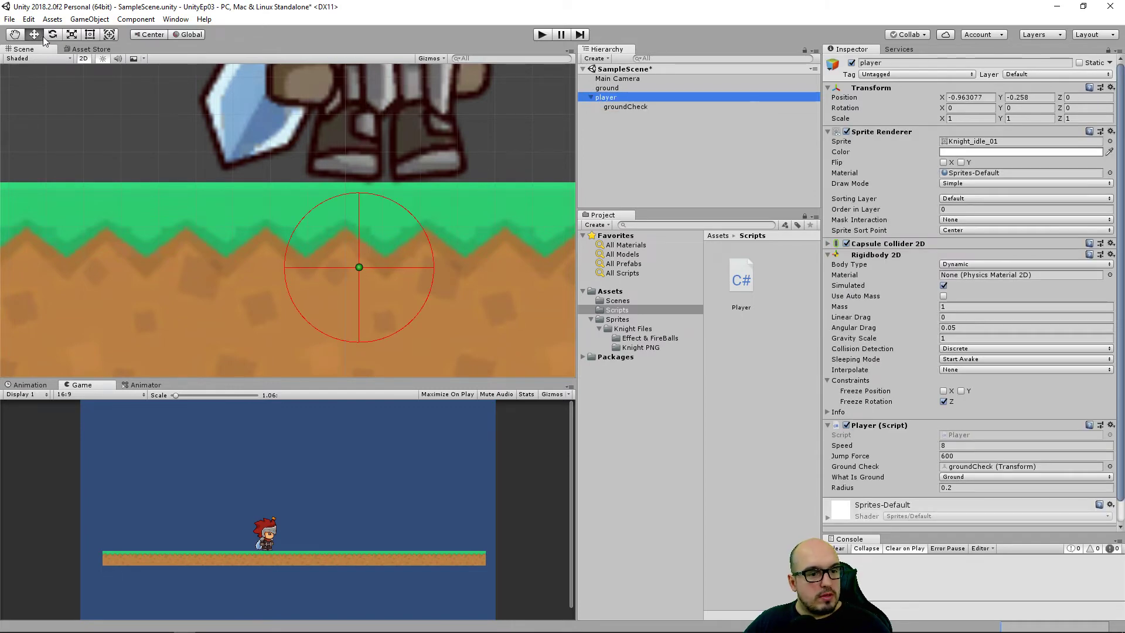
Drag groundCheck upward toward the knight's feet, then reselect player to view the circle
left_click(615, 107)
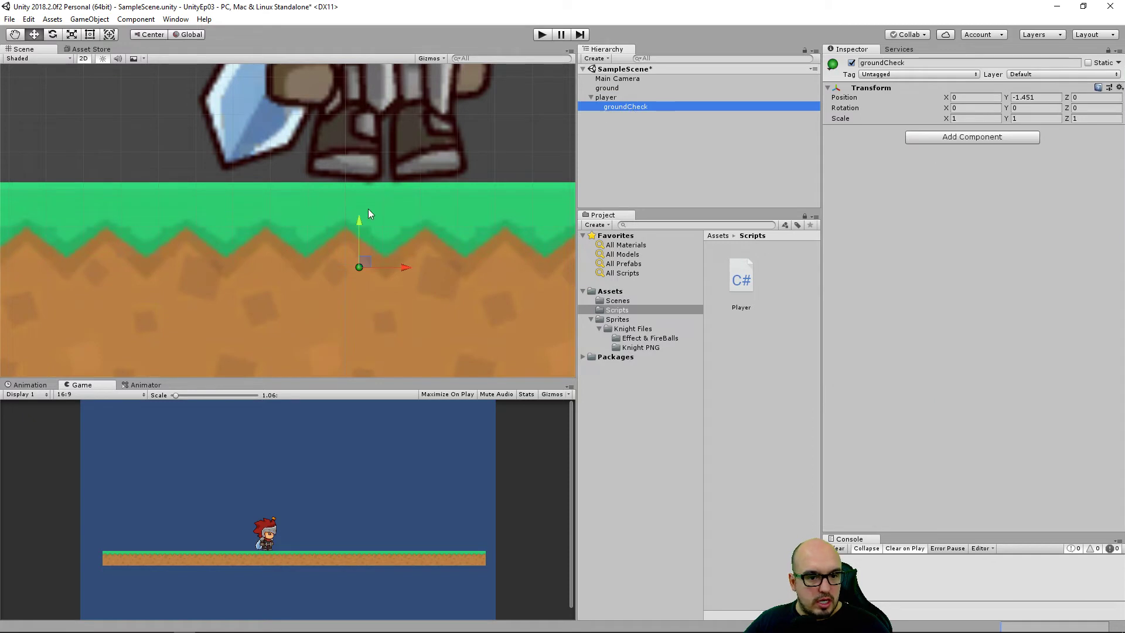
left_click_drag(370, 261, 377, 219)
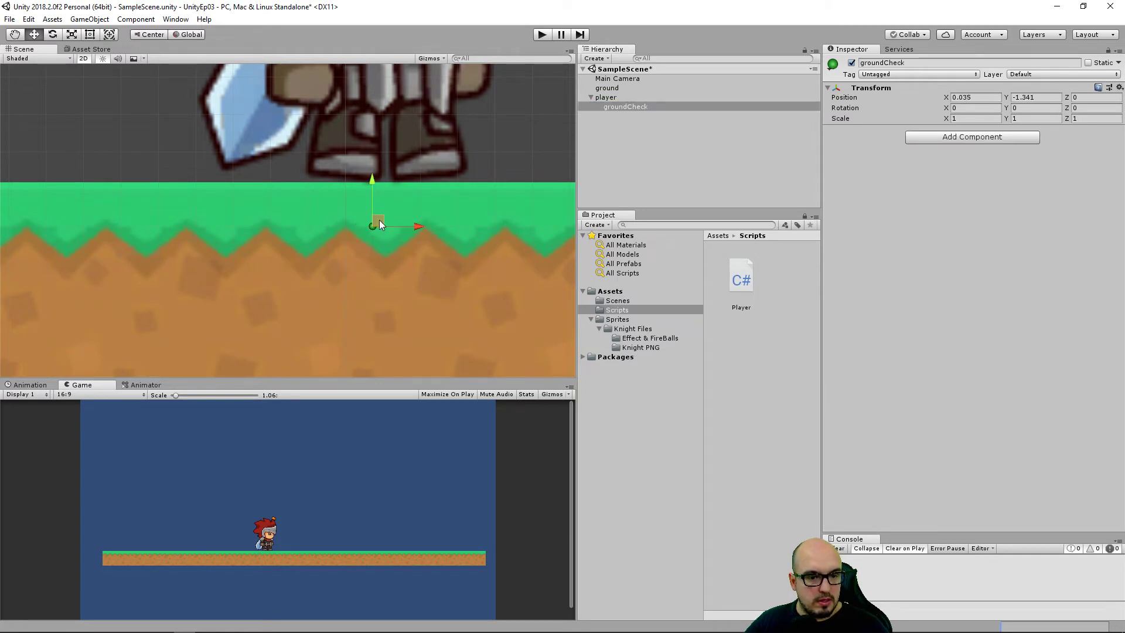
left_click(609, 99)
scroll(447, 198, "down", 1)
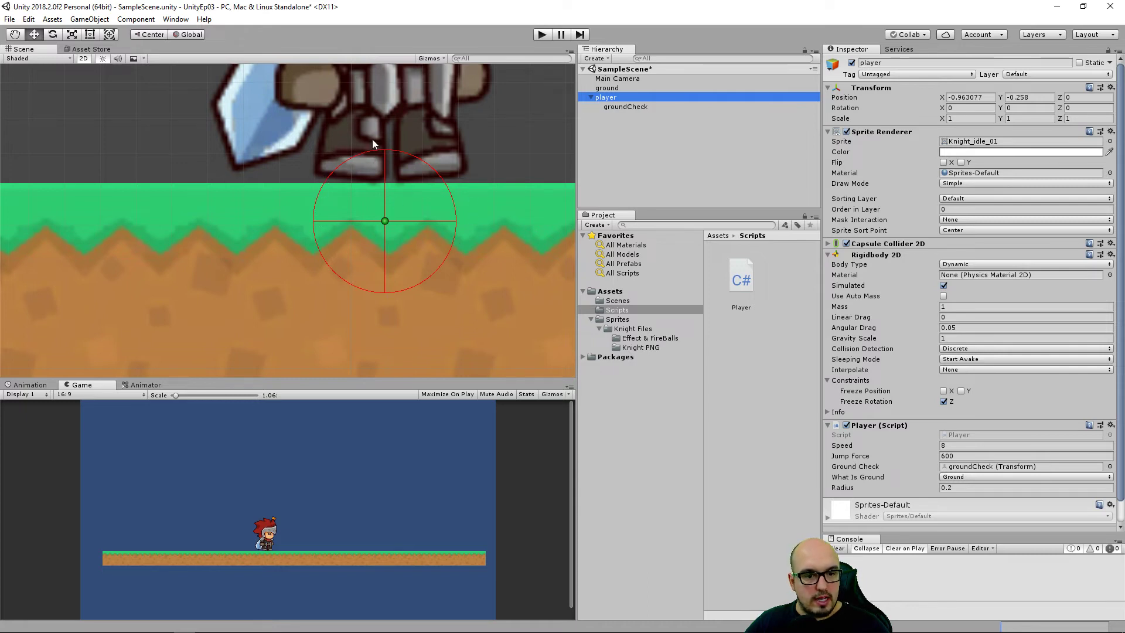
scroll(392, 180, "down", 1)
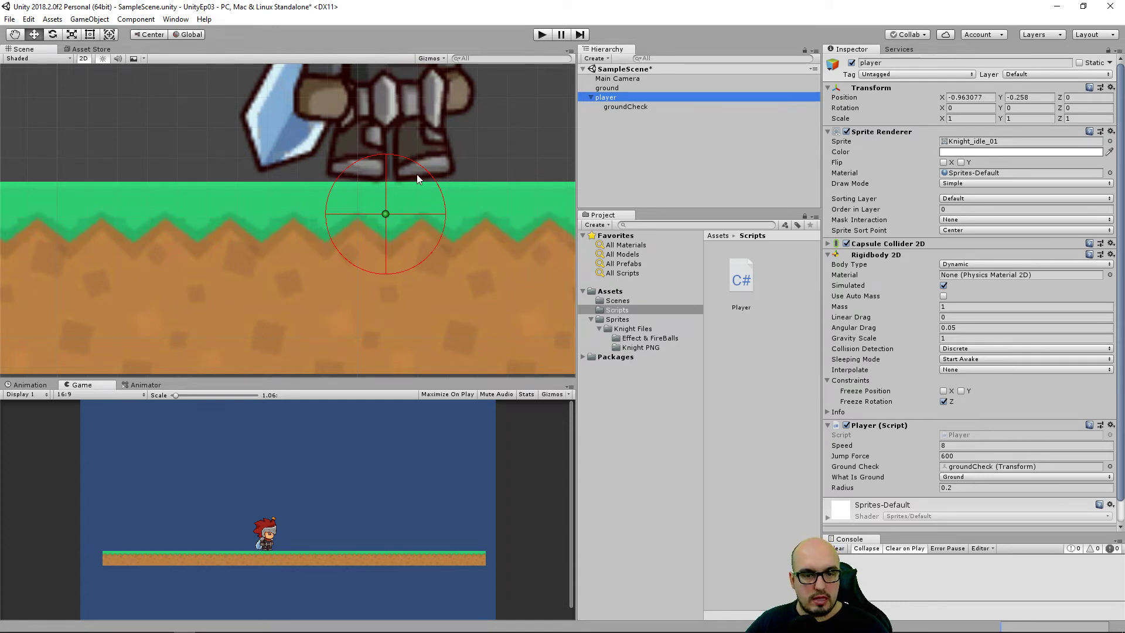
scroll(417, 174, "down", 1)
Expand the player's Capsule Collider 2D and pan the scene to frame the whole knight
left_click(828, 244)
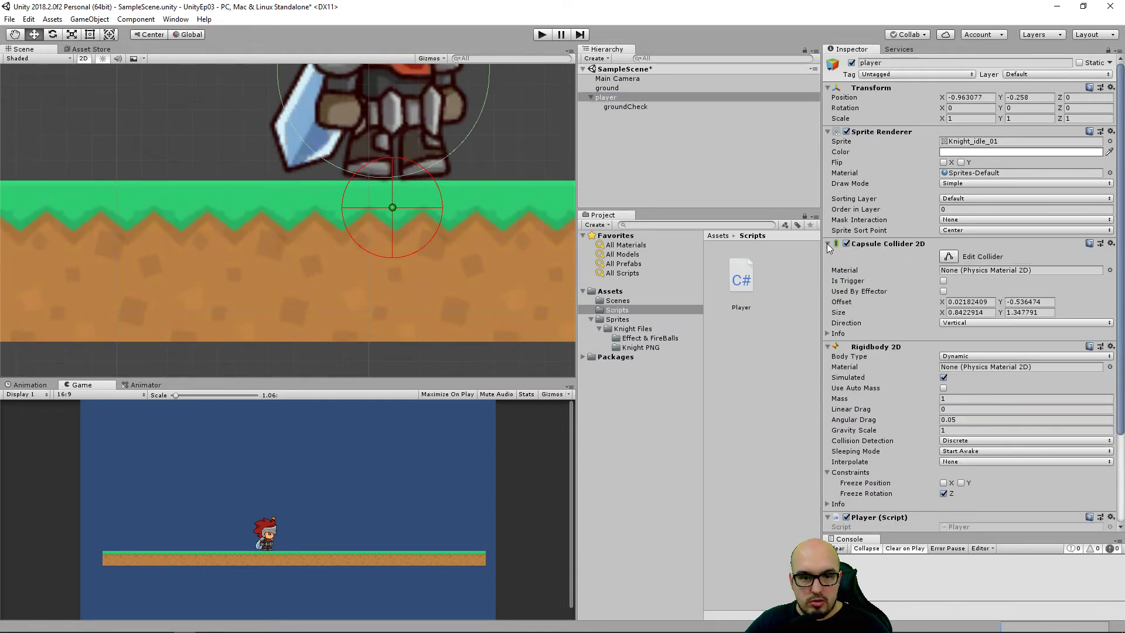
middle_click_drag(516, 108, 521, 230)
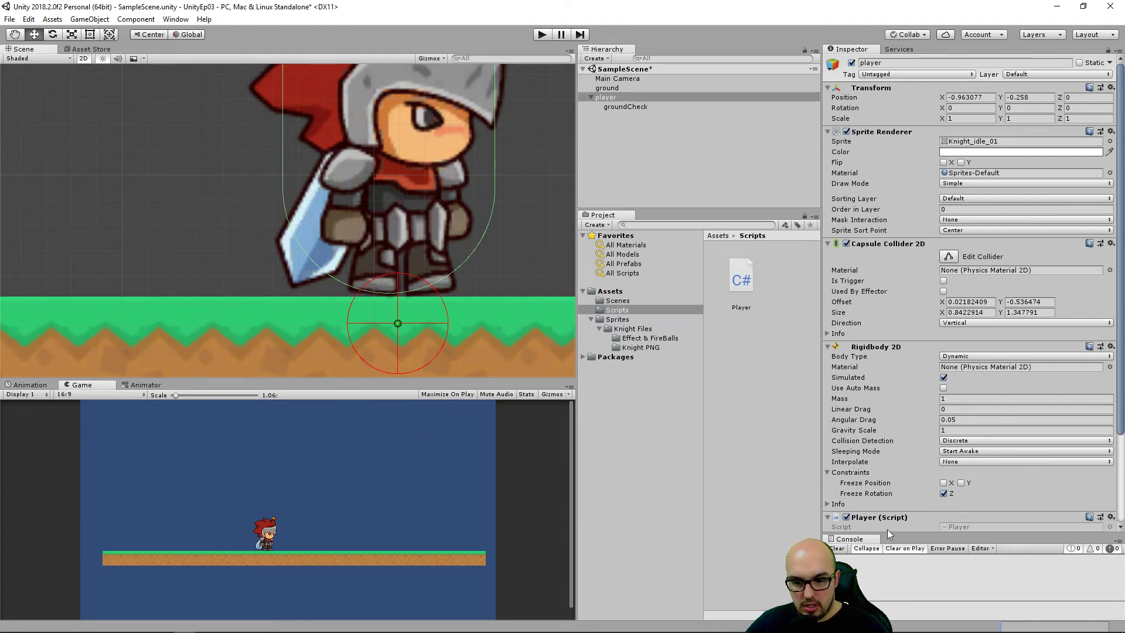
Set the player's ground-check Radius to 0.5
scroll(891, 515, "down", 3)
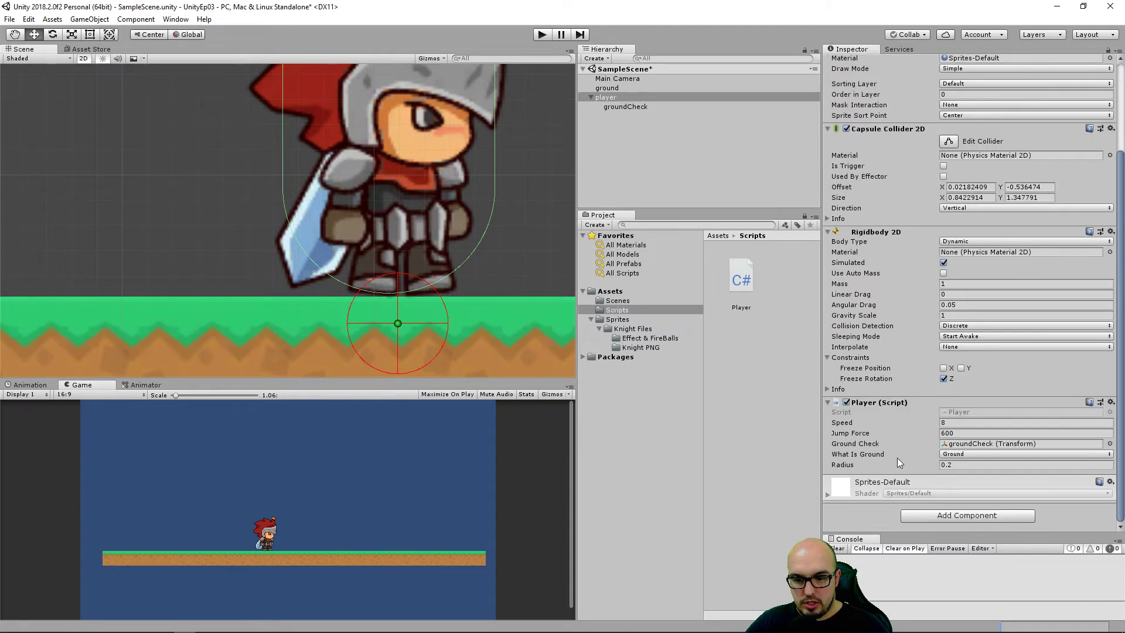
left_click(960, 465)
type("0.")
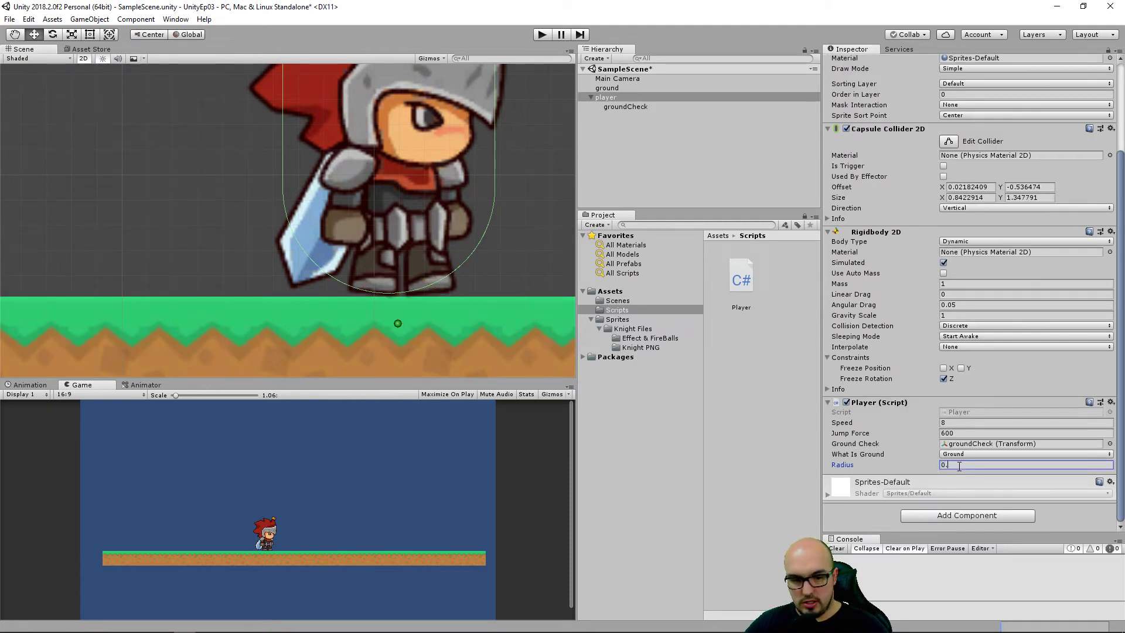
type("5")
scroll(446, 255, "down", 1)
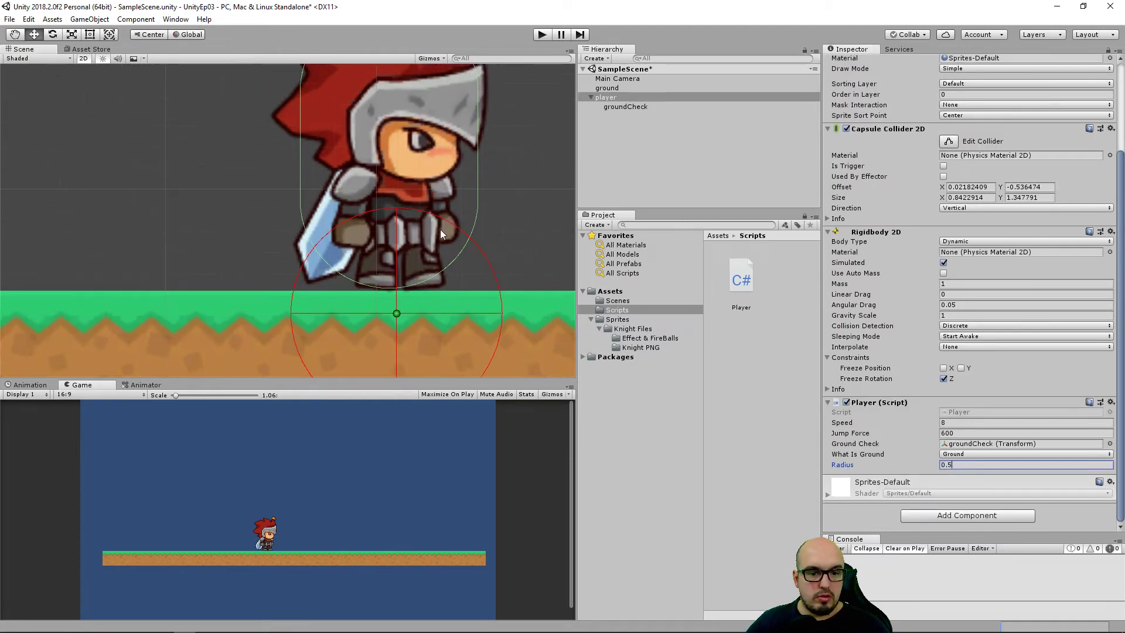
scroll(442, 233, "down", 1)
scroll(460, 239, "down", 1)
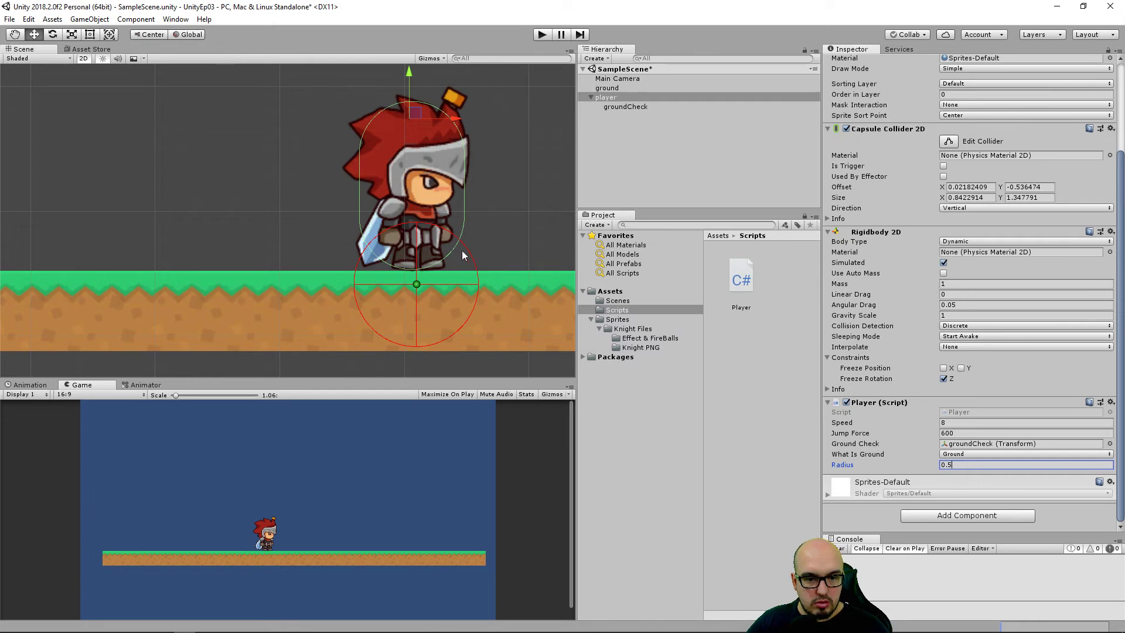
Reduce the Radius to 0.4, then settle on 0.35
double_click(972, 465)
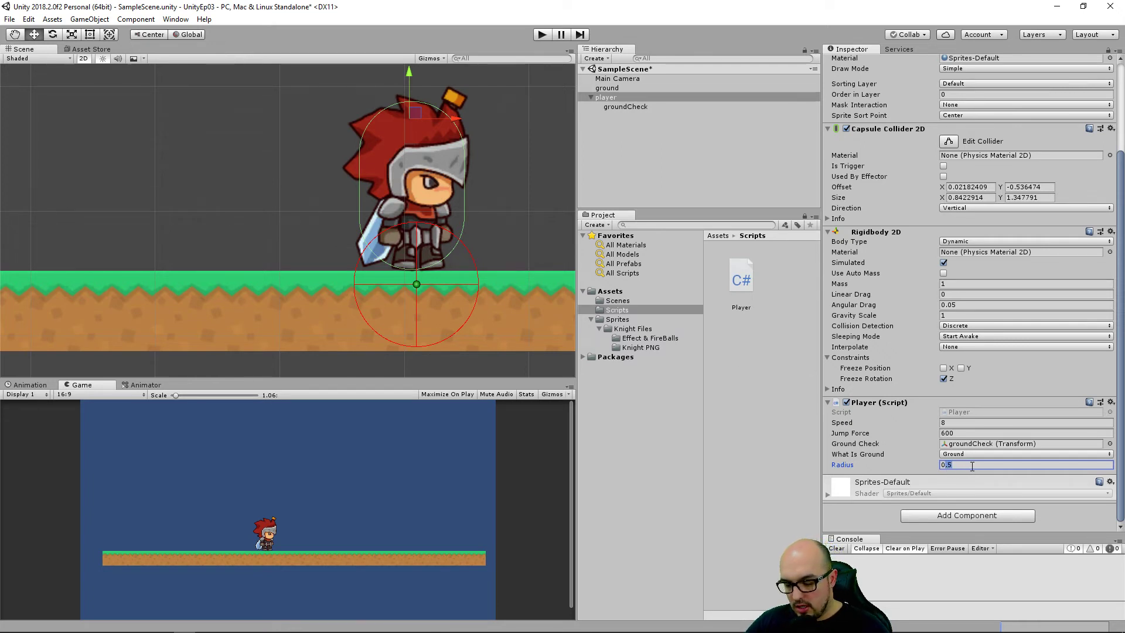
key("BackSpace")
type("4")
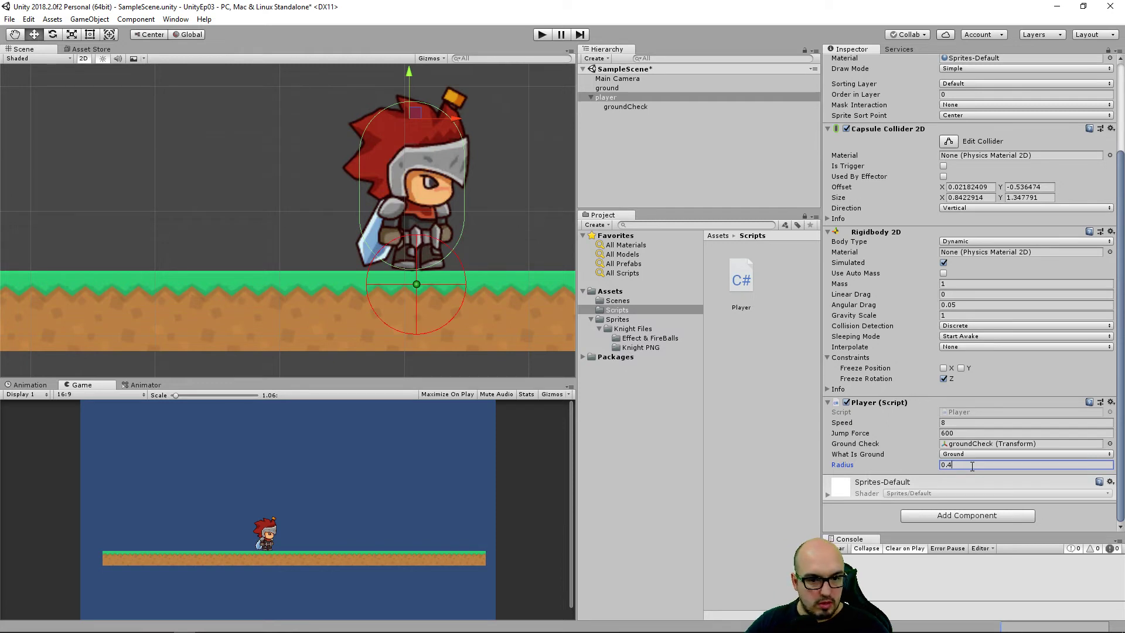
key("BackSpace")
type("3")
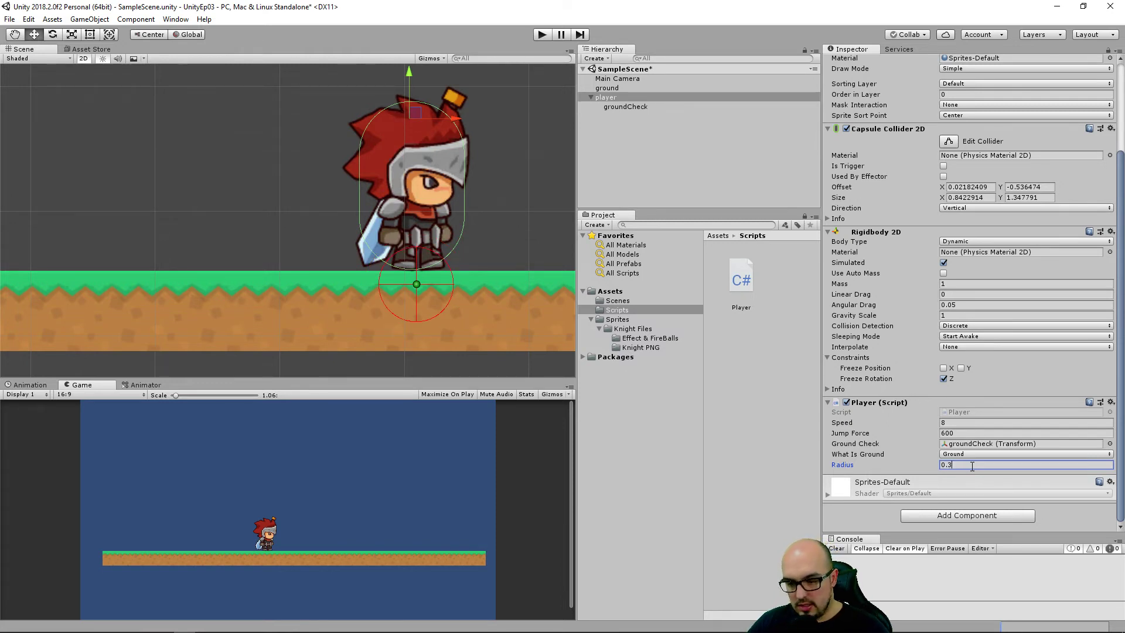
type("5")
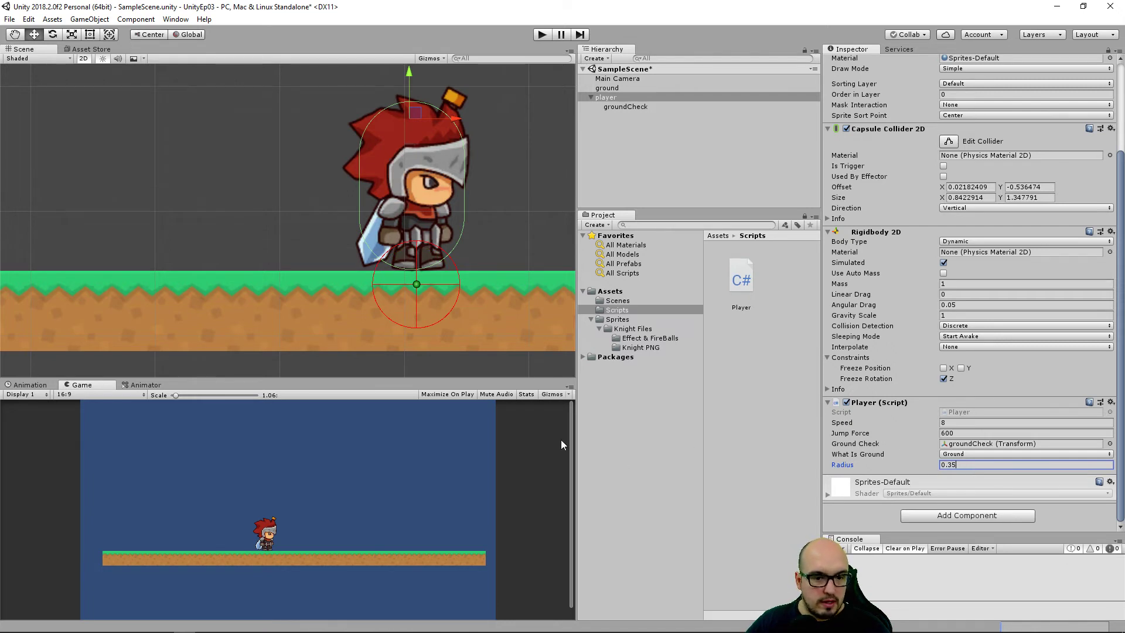
scroll(561, 444, "up", 1)
scroll(482, 290, "up", 5)
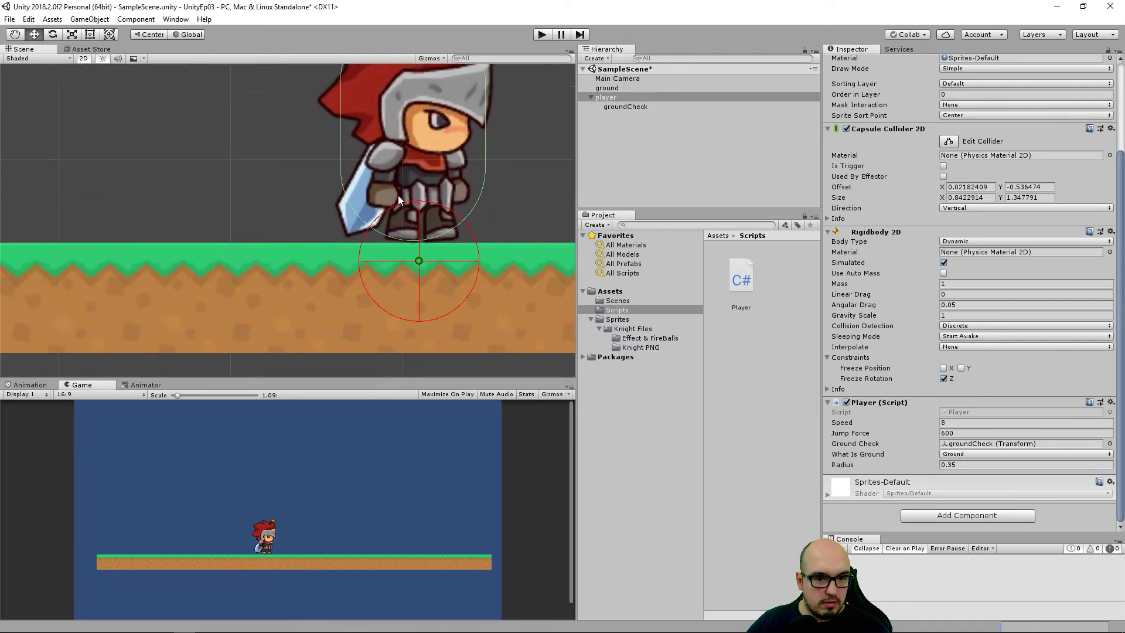
Drag groundCheck up toward the knight's feet and check the circle from player
left_click(632, 109)
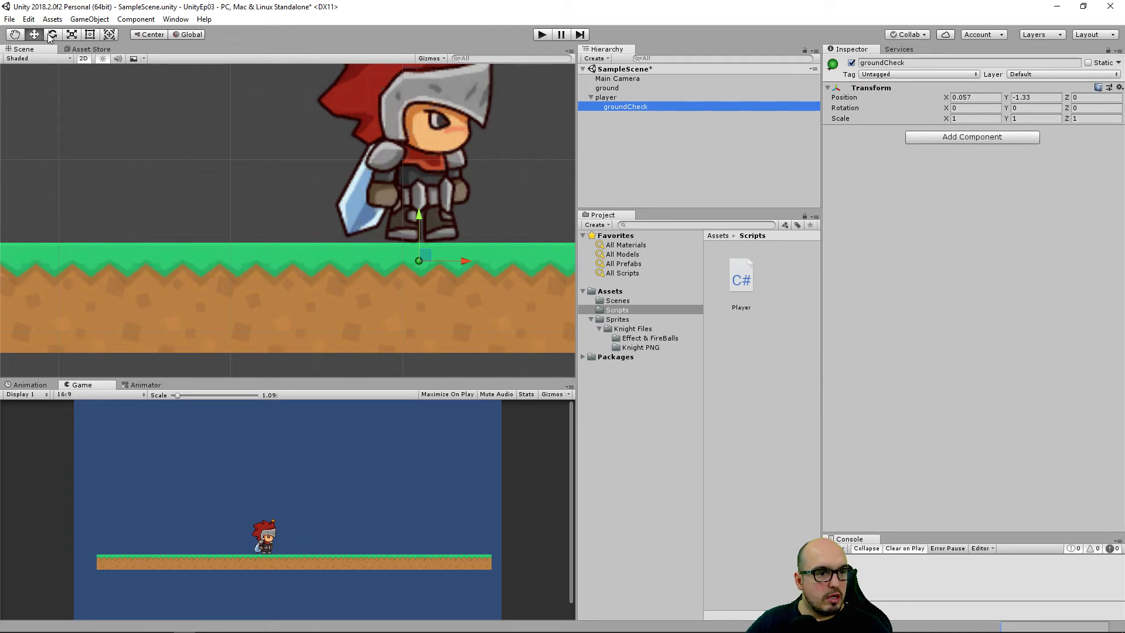
left_click_drag(425, 257, 424, 237)
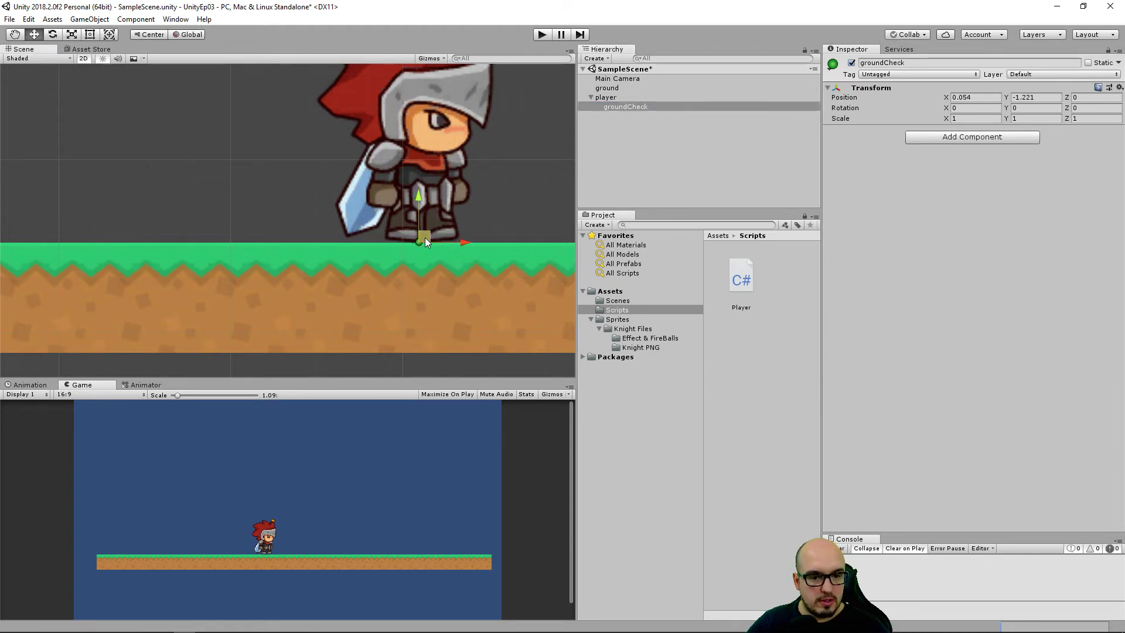
left_click(607, 98)
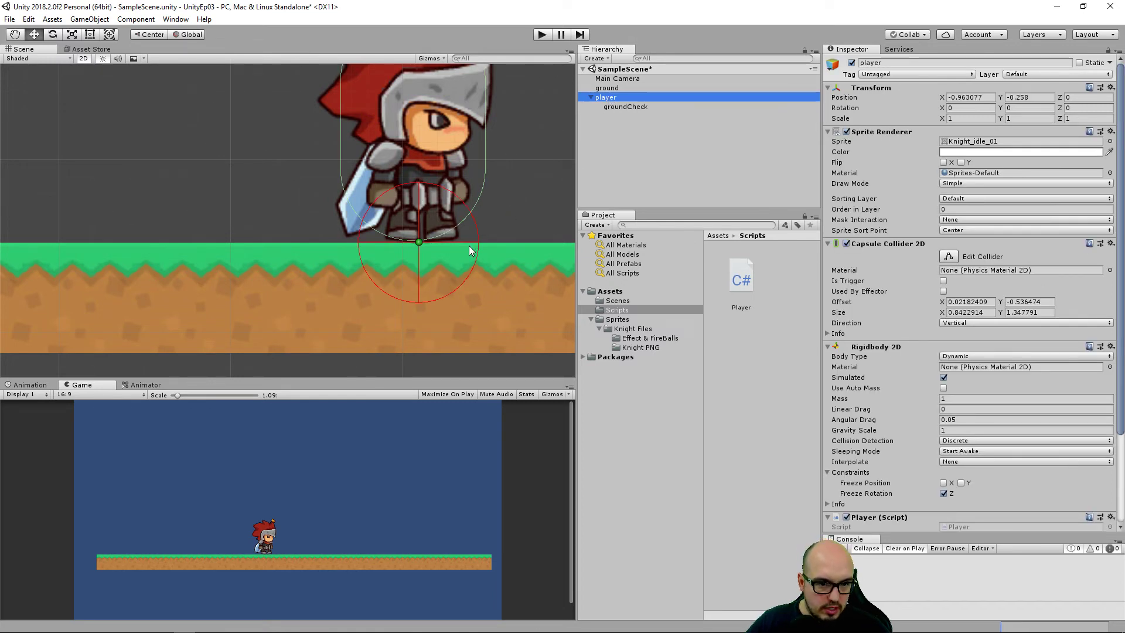
Set groundCheck's Position to X 0, Y -1.25, then reselect player to view the circle
left_click(623, 107)
left_click(976, 98)
type("0")
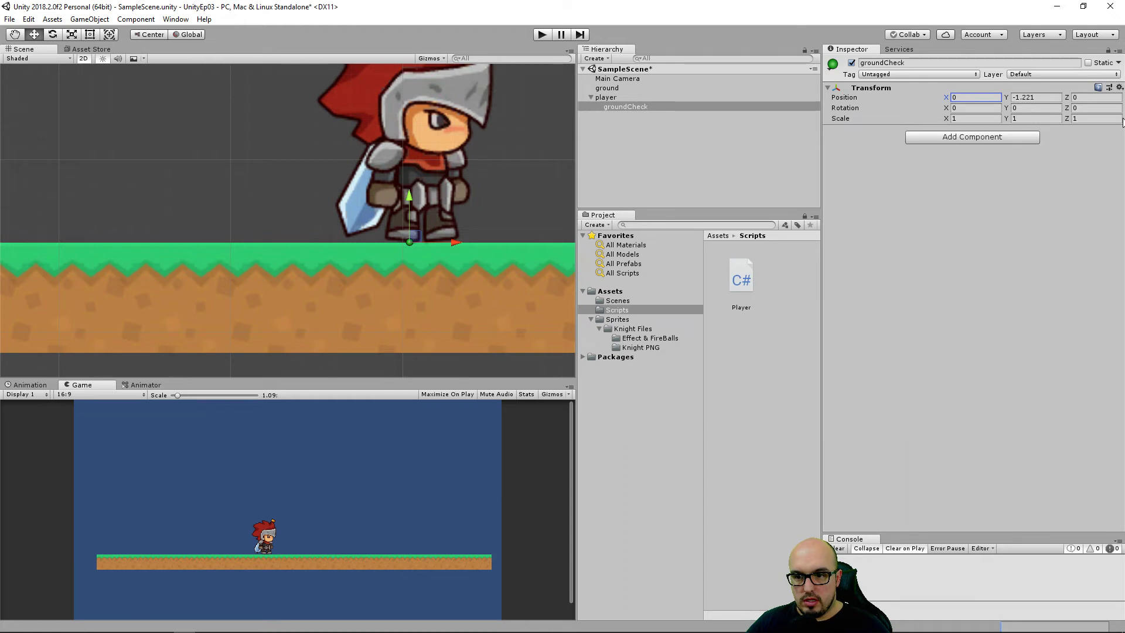
key("Tab")
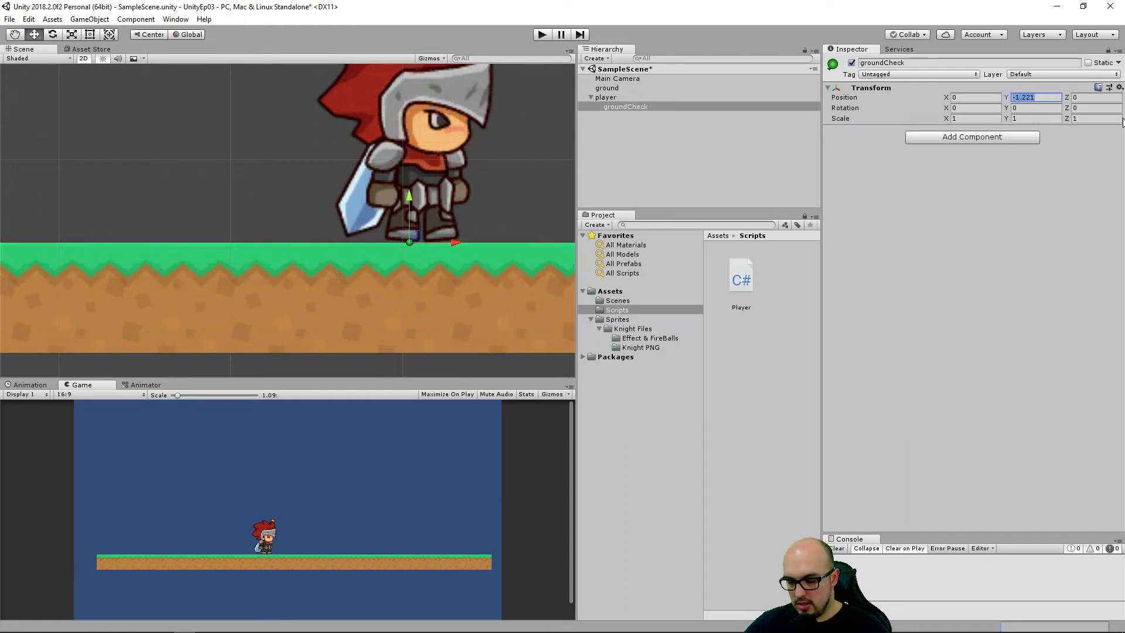
type("-1.25")
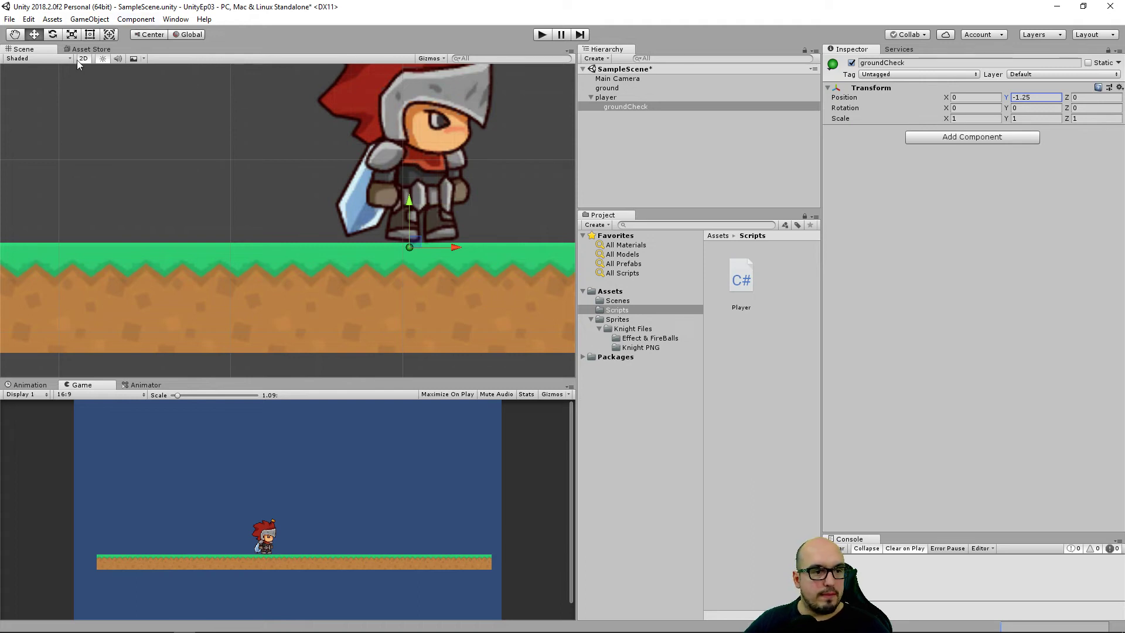
left_click(612, 98)
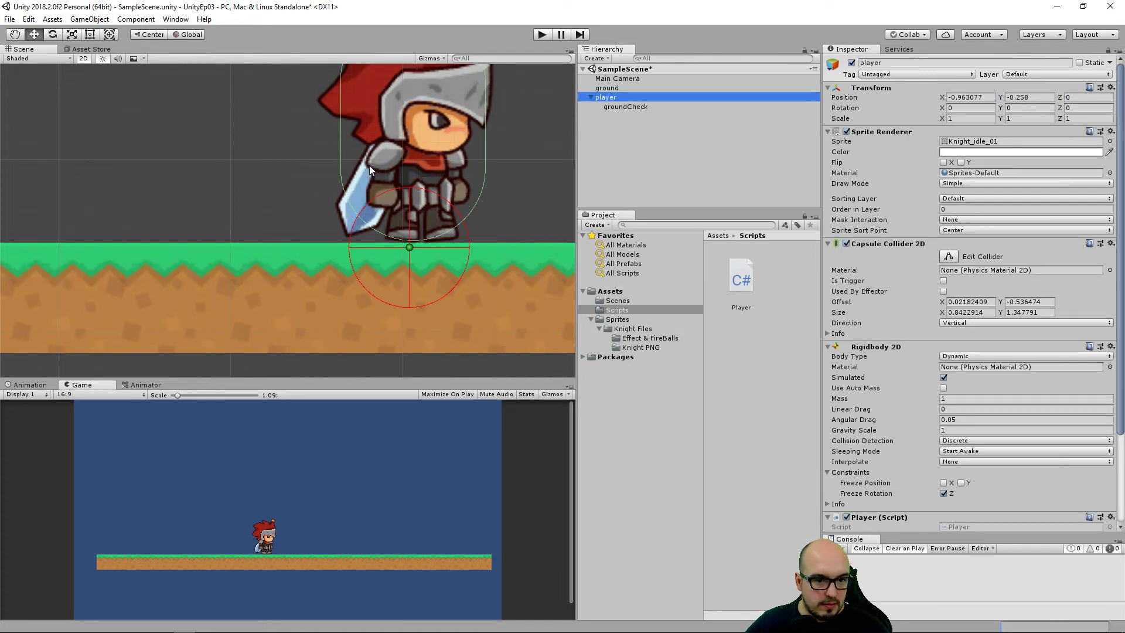
scroll(425, 212, "down", 2)
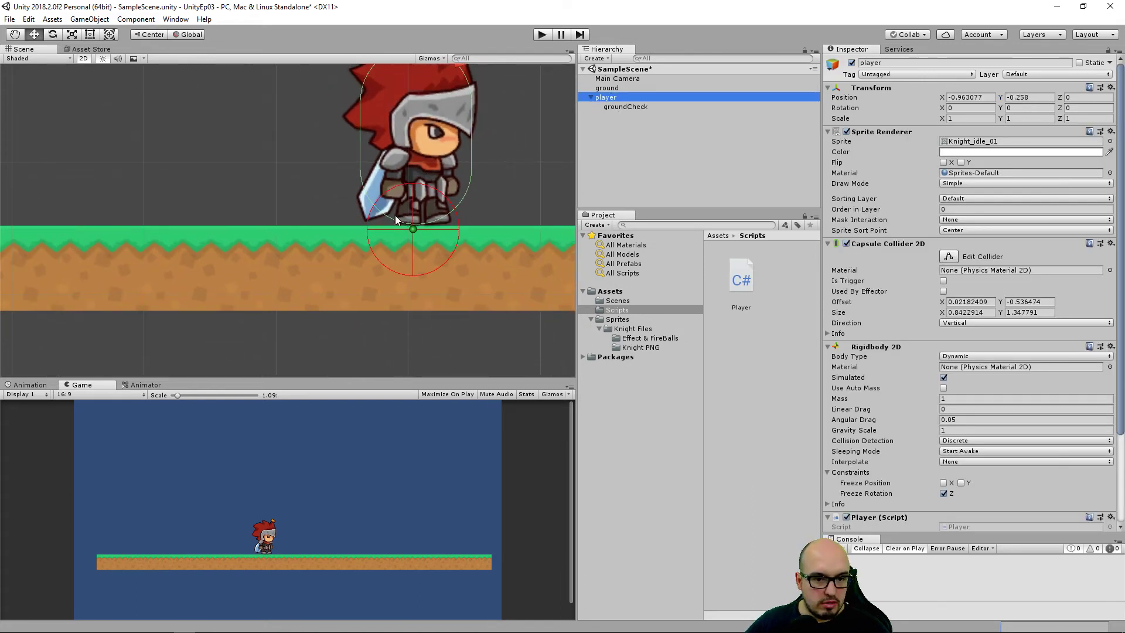
scroll(418, 225, "down", 1)
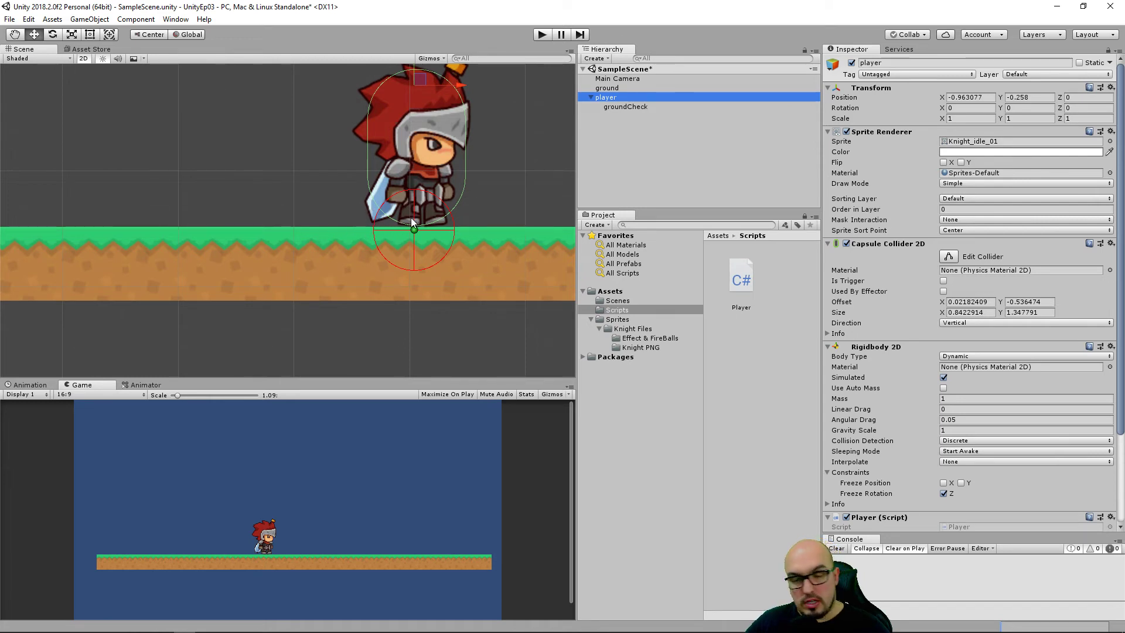
Play the game and walk the knight left and right, jumping several times
left_click(543, 34)
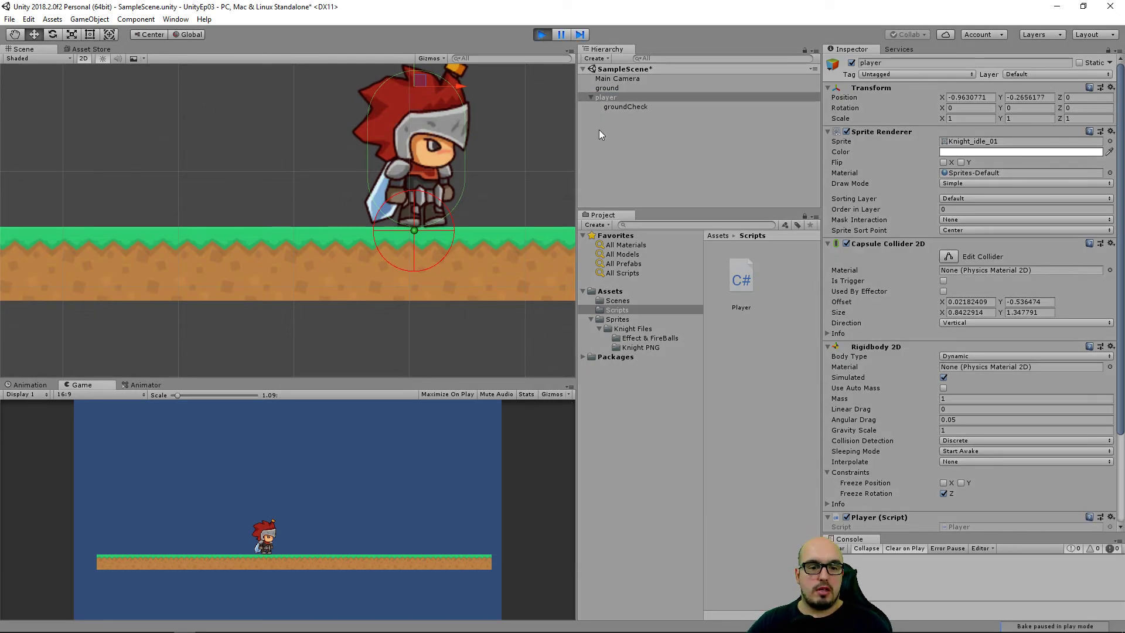
key("Left")
key("space")
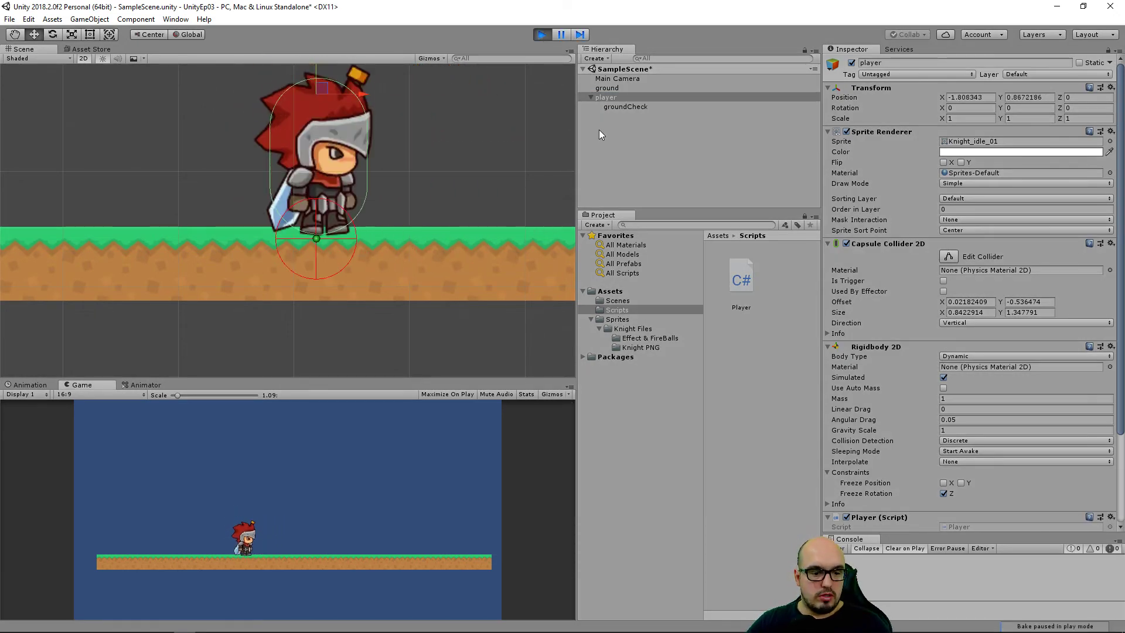
key("space")
key("space")
key("Right")
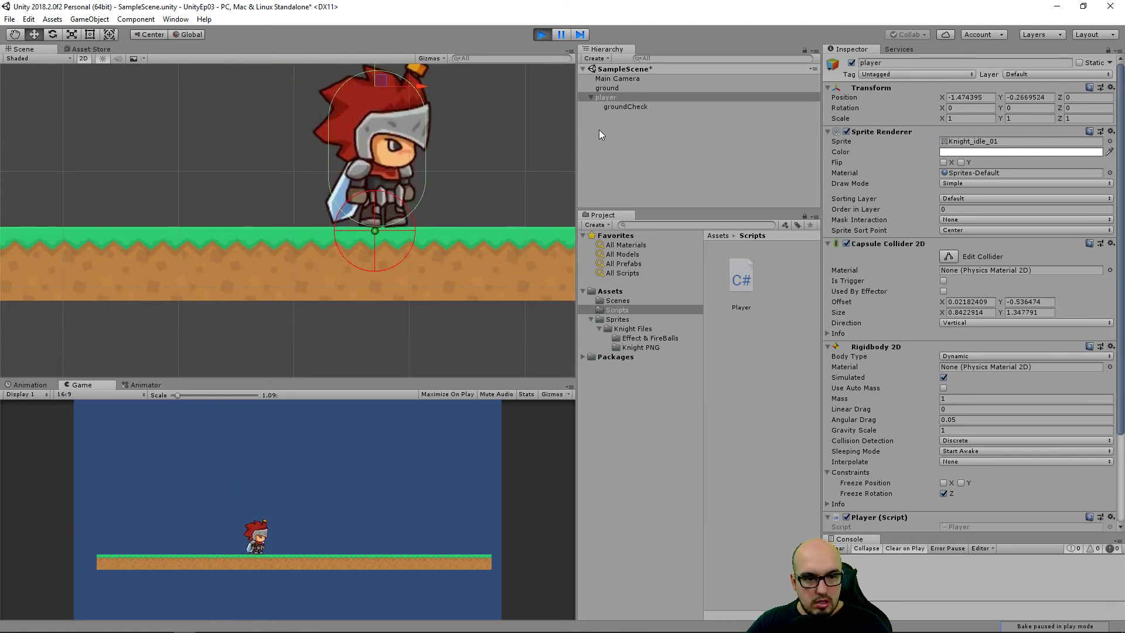
key("space")
key("space")
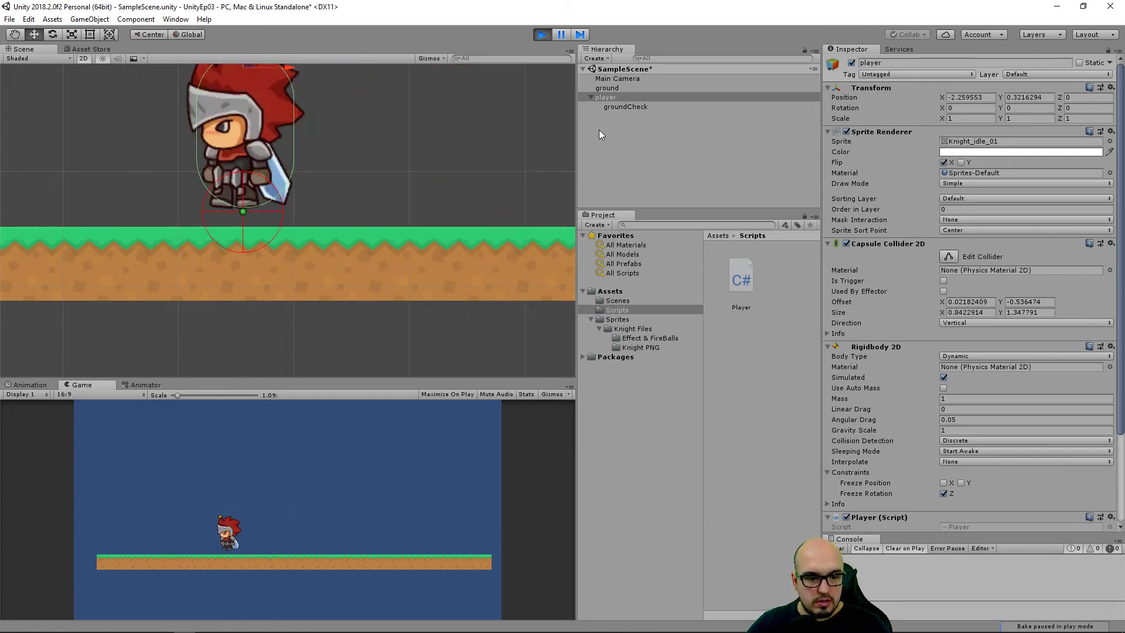
key("Right")
key("space")
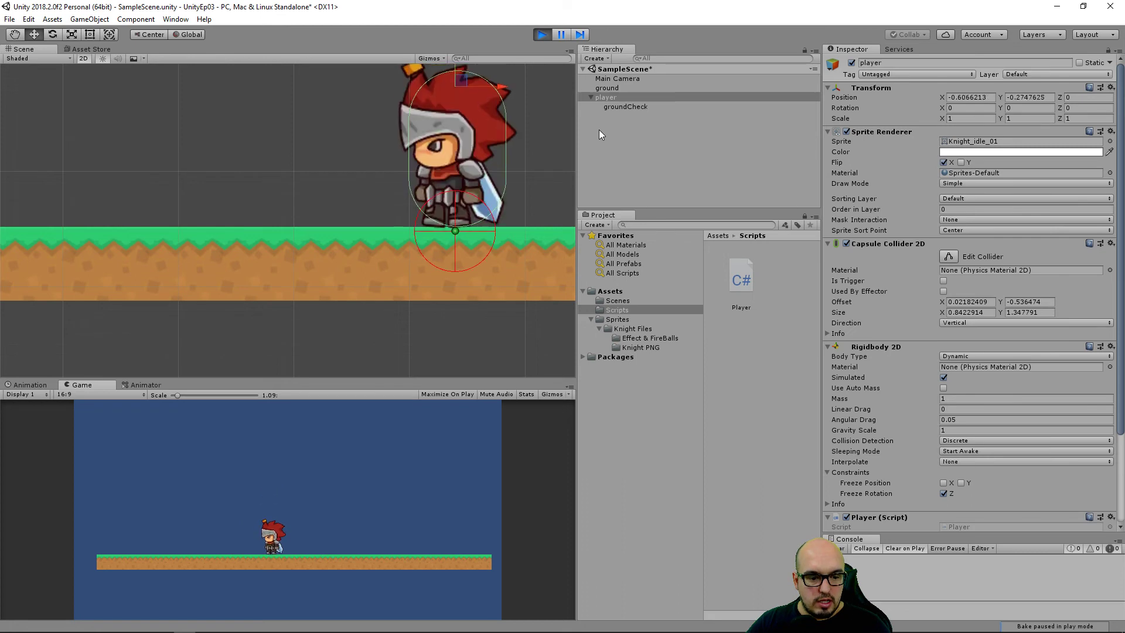
key("space")
key("Left")
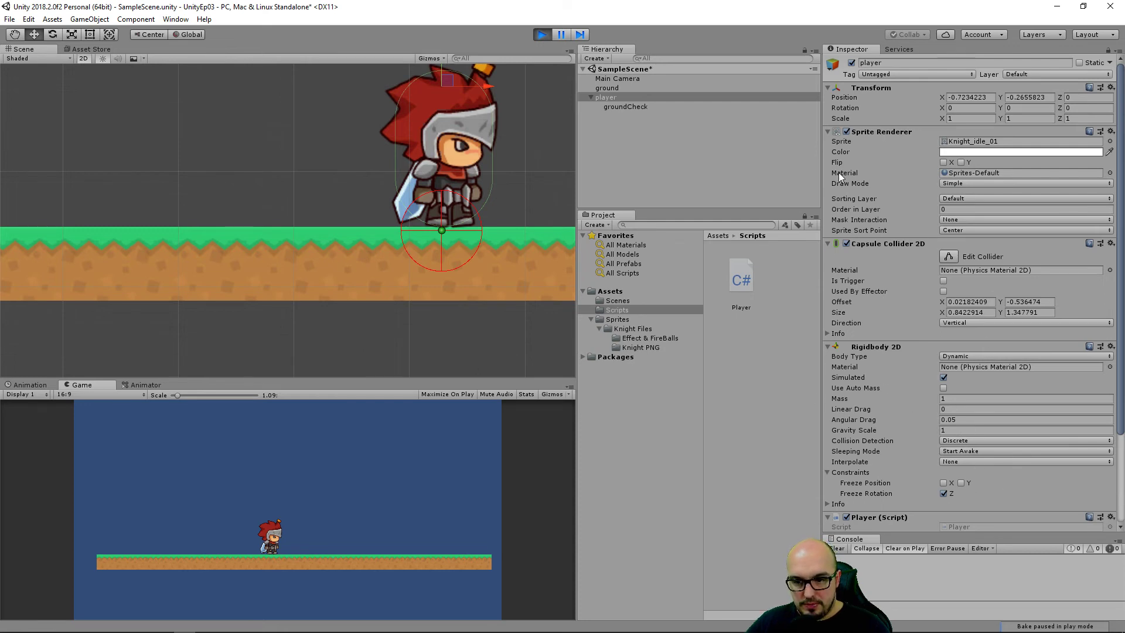
Collapse Sprite Renderer and Rigidbody 2D, then set the player's Radius to 0.05
left_click(829, 132)
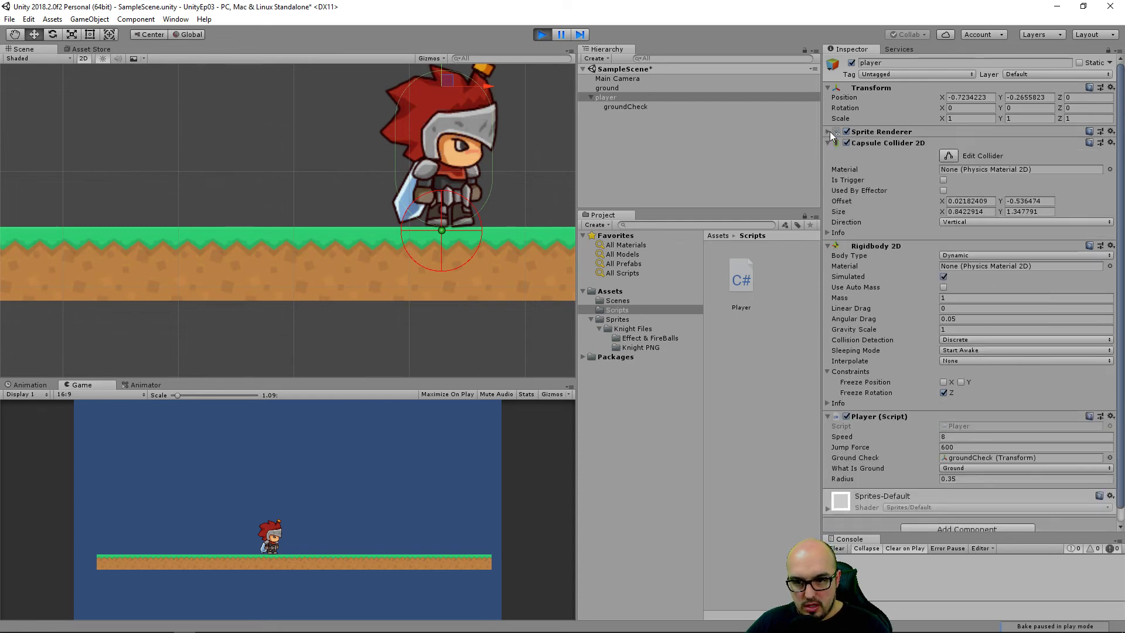
left_click(828, 246)
left_click(976, 321)
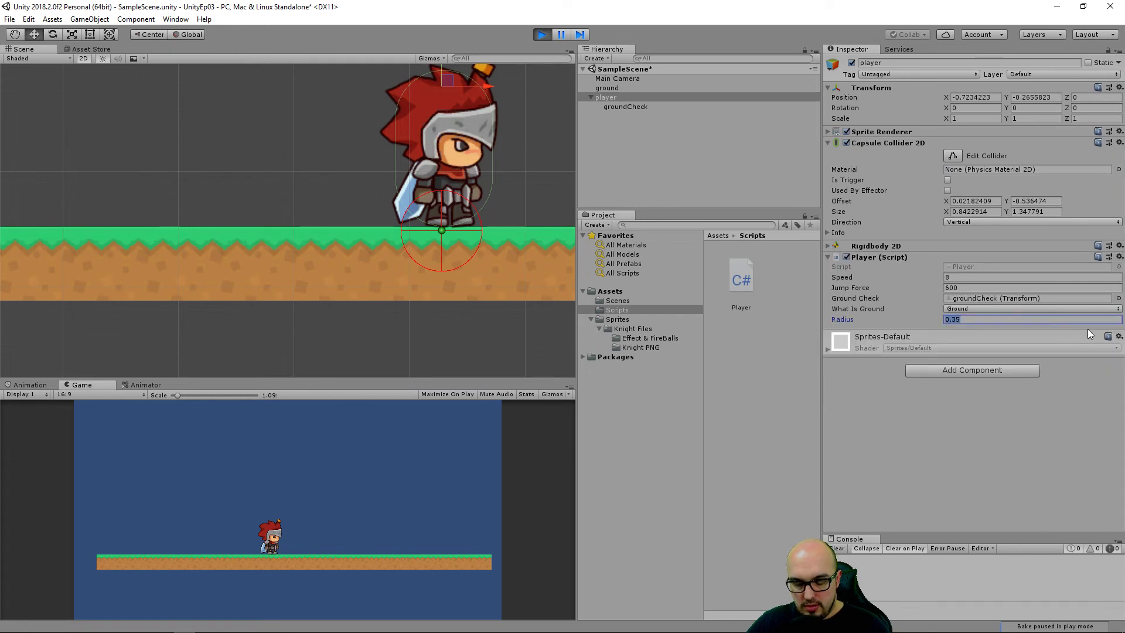
type("0.05")
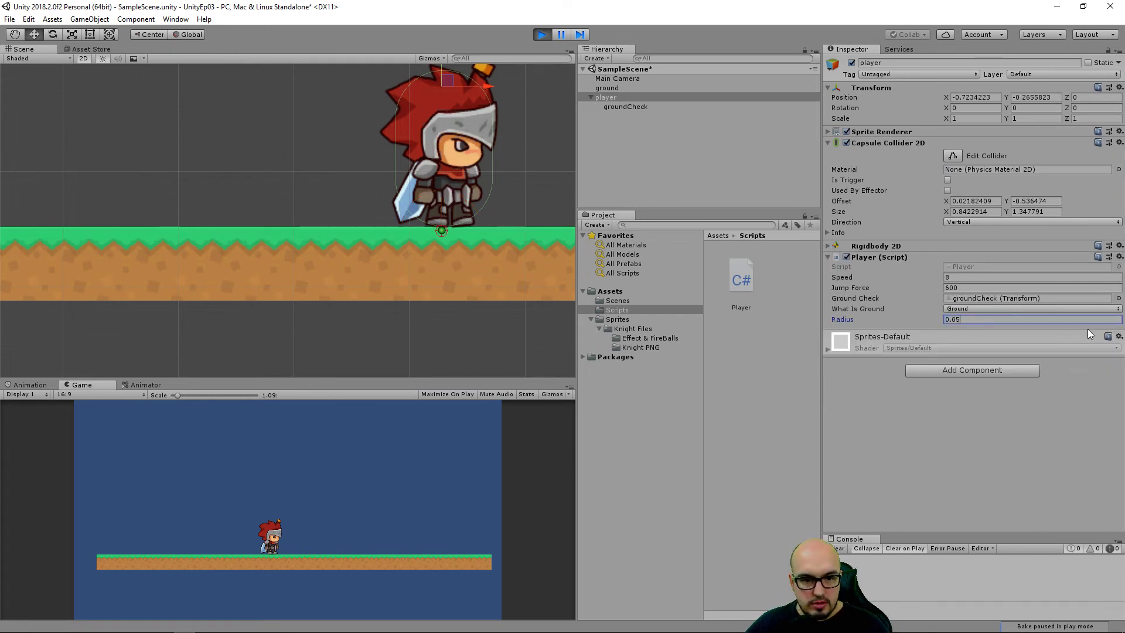
Zoom in on the knight's feet and select the groundCheck point
scroll(454, 240, "up", 2)
scroll(443, 230, "up", 2)
scroll(443, 230, "up", 2)
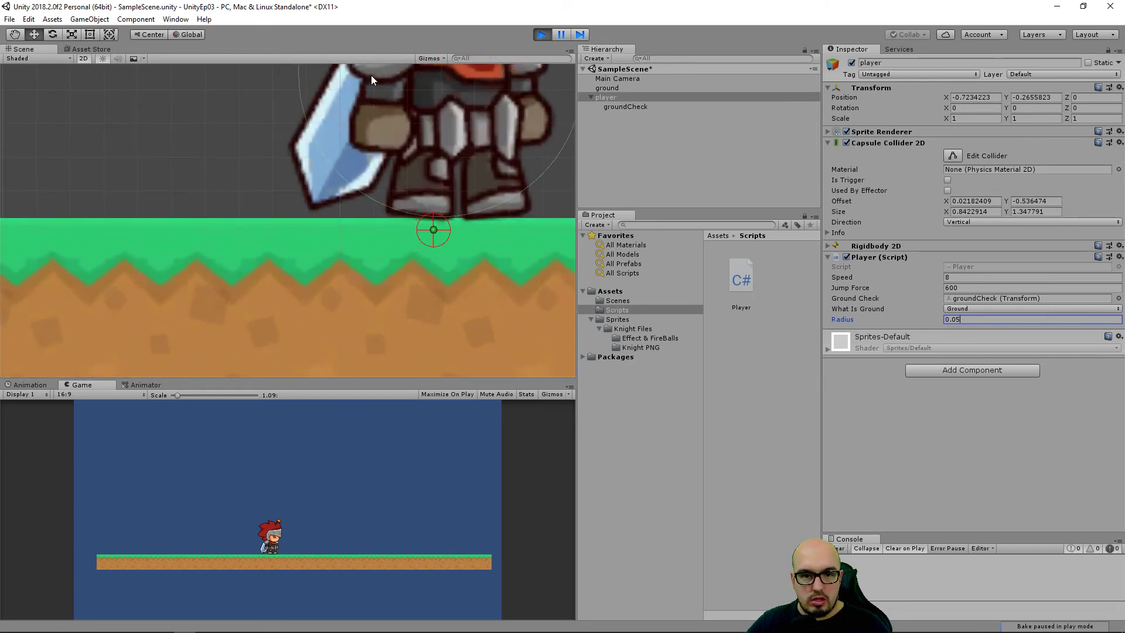
middle_click_drag(434, 216, 436, 281)
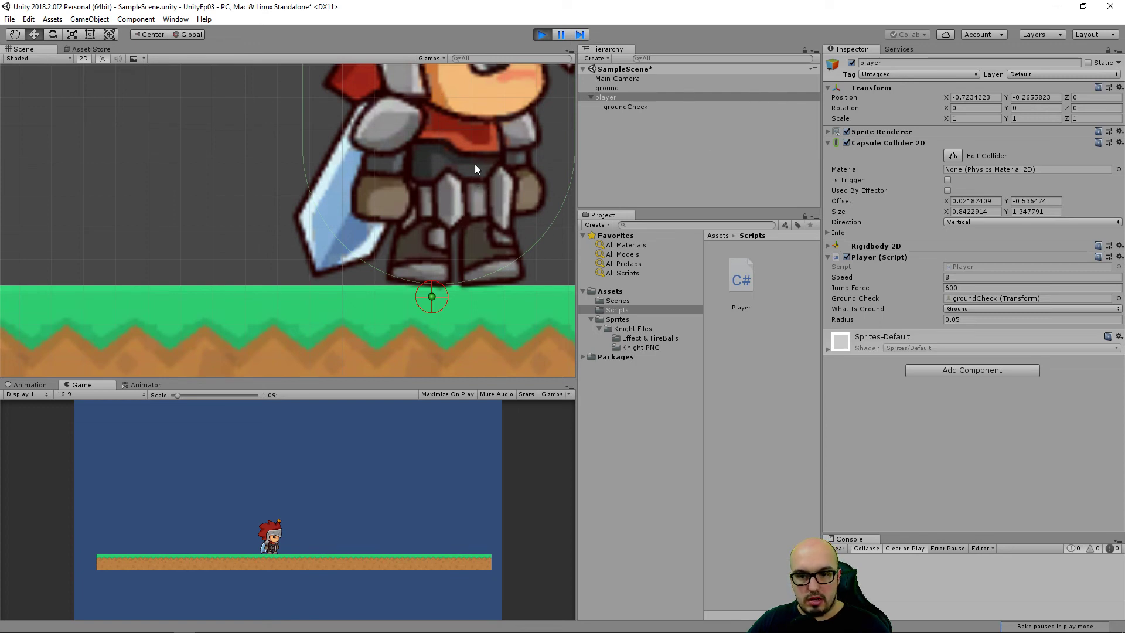
left_click(626, 107)
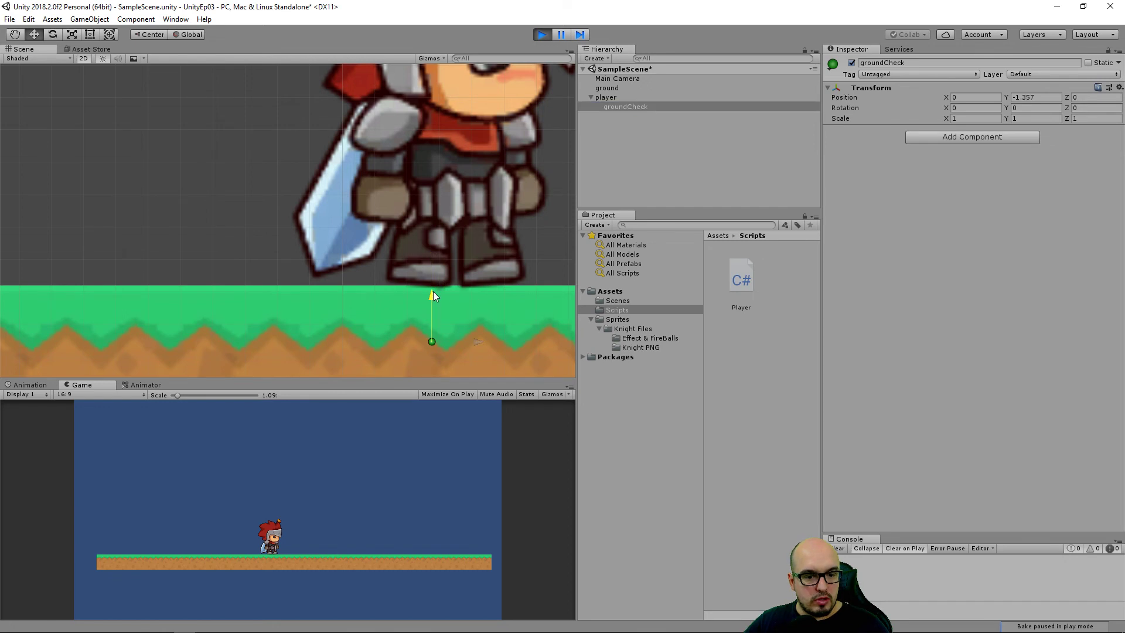
Select the ground, look over its Box Collider 2D, and zoom around the knight
left_click(607, 99)
middle_click_drag(480, 319, 481, 194)
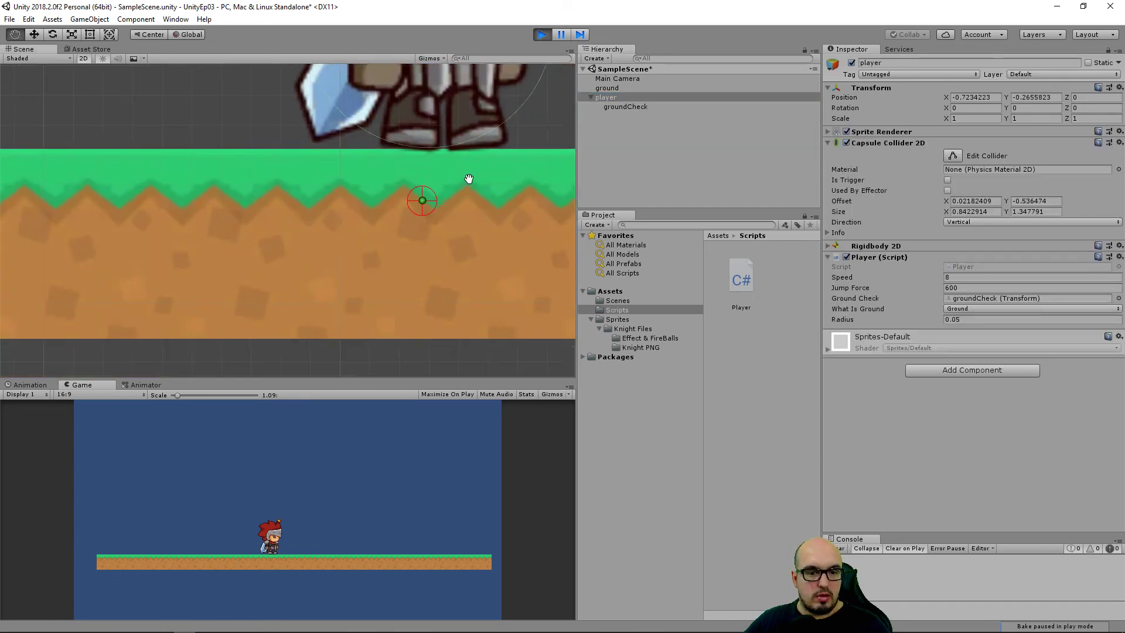
left_click(609, 89)
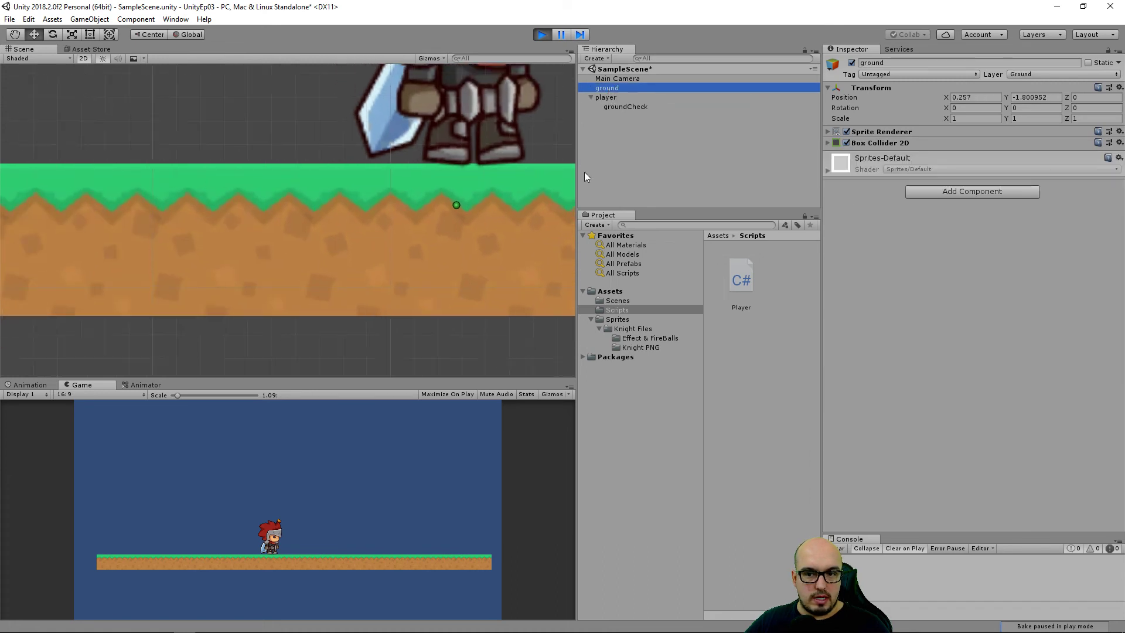
left_click(828, 143)
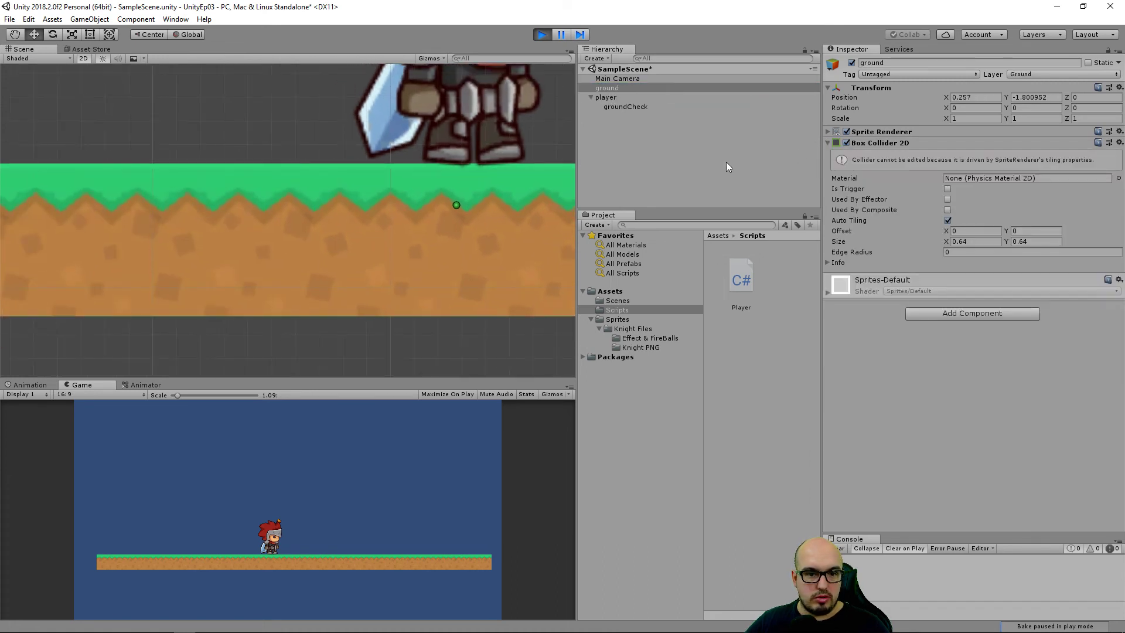
left_click(909, 143)
scroll(420, 208, "down", 3)
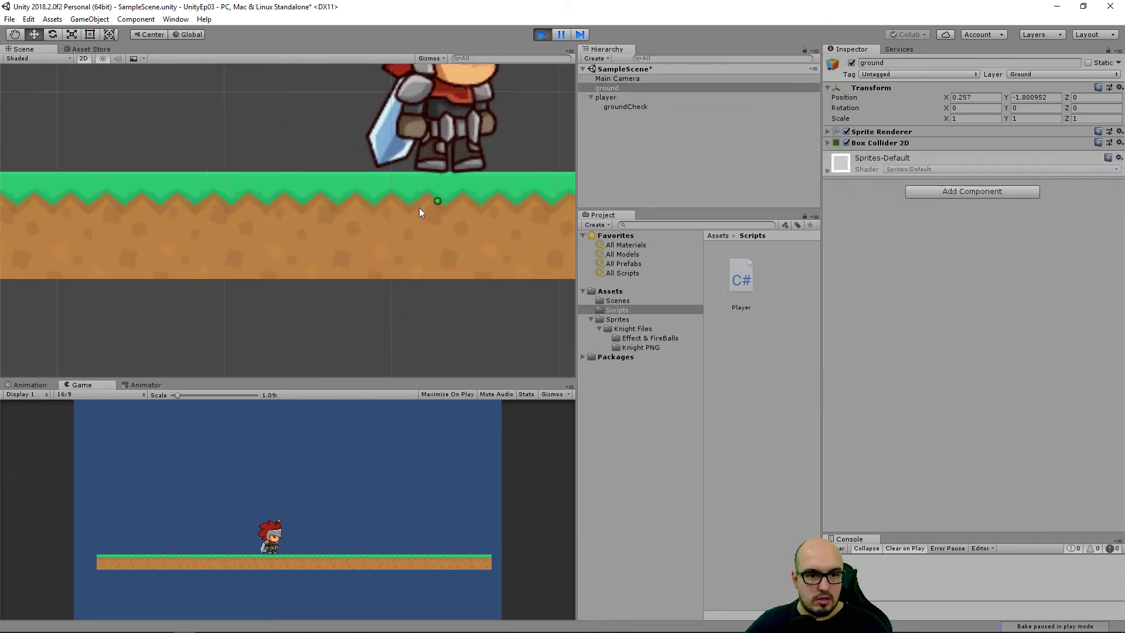
scroll(418, 235, "down", 3)
middle_click_drag(161, 264, 211, 247)
scroll(268, 251, "up", 2)
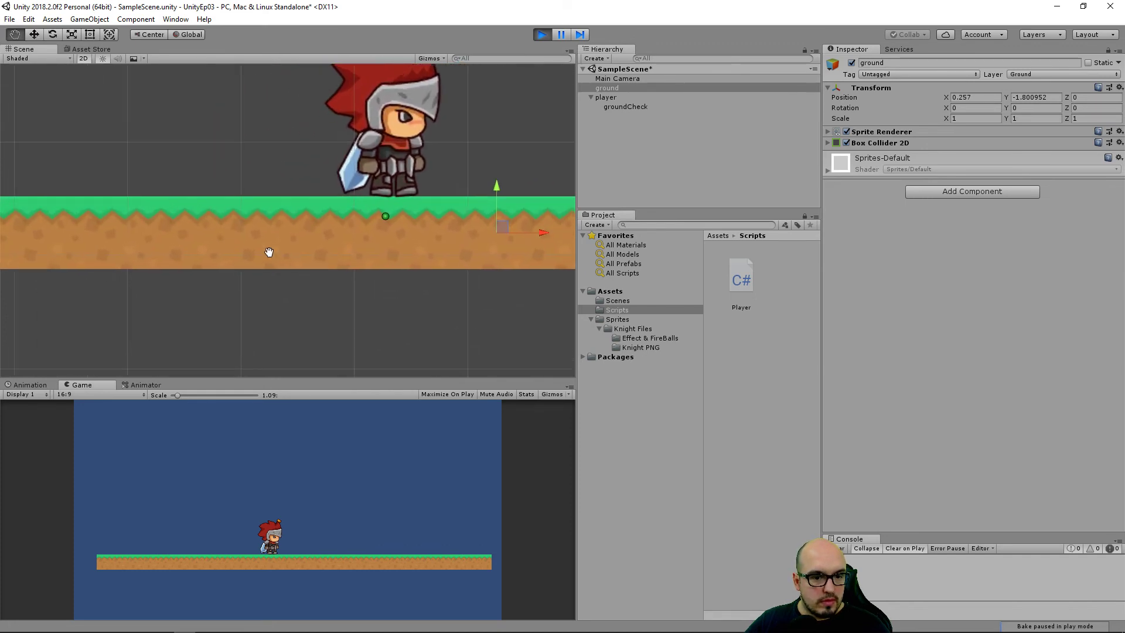
scroll(329, 221, "up", 2)
scroll(330, 218, "up", 2)
Re-expand the ground's Box Collider 2D and start the game in play mode
left_click(828, 144)
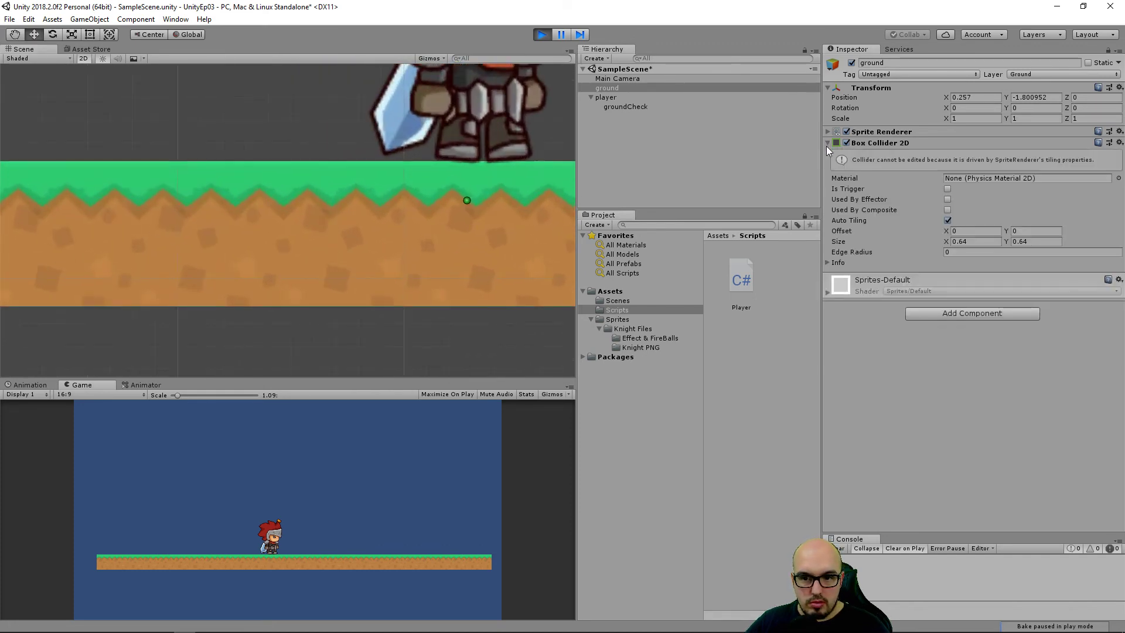
scroll(370, 164, "down", 1)
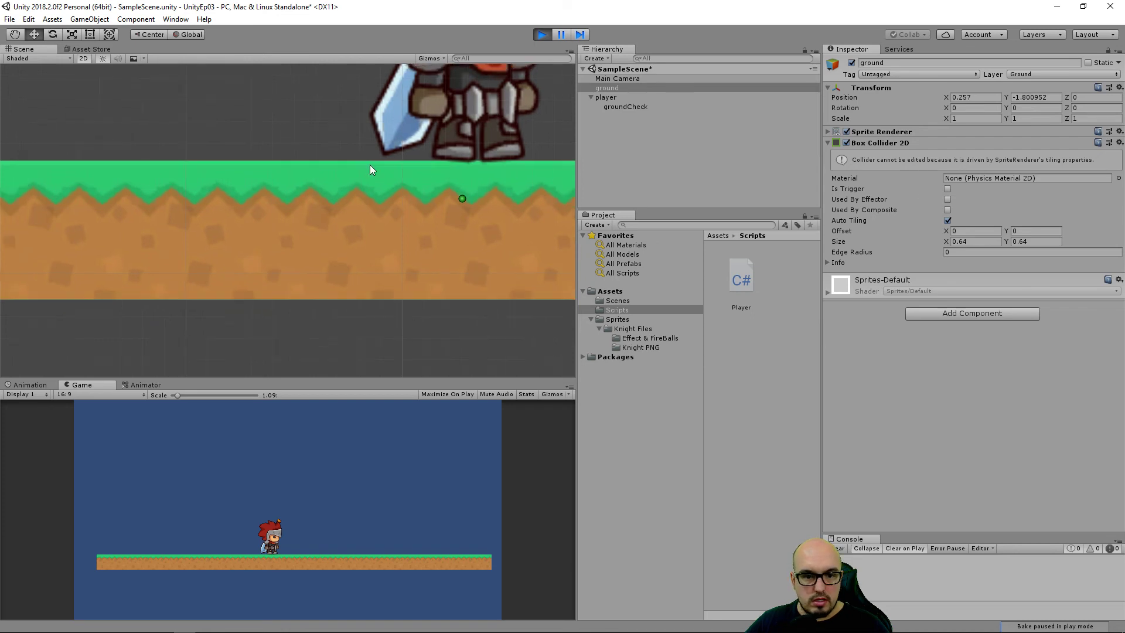
scroll(425, 227, "down", 2)
scroll(290, 248, "down", 2)
scroll(294, 248, "up", 1)
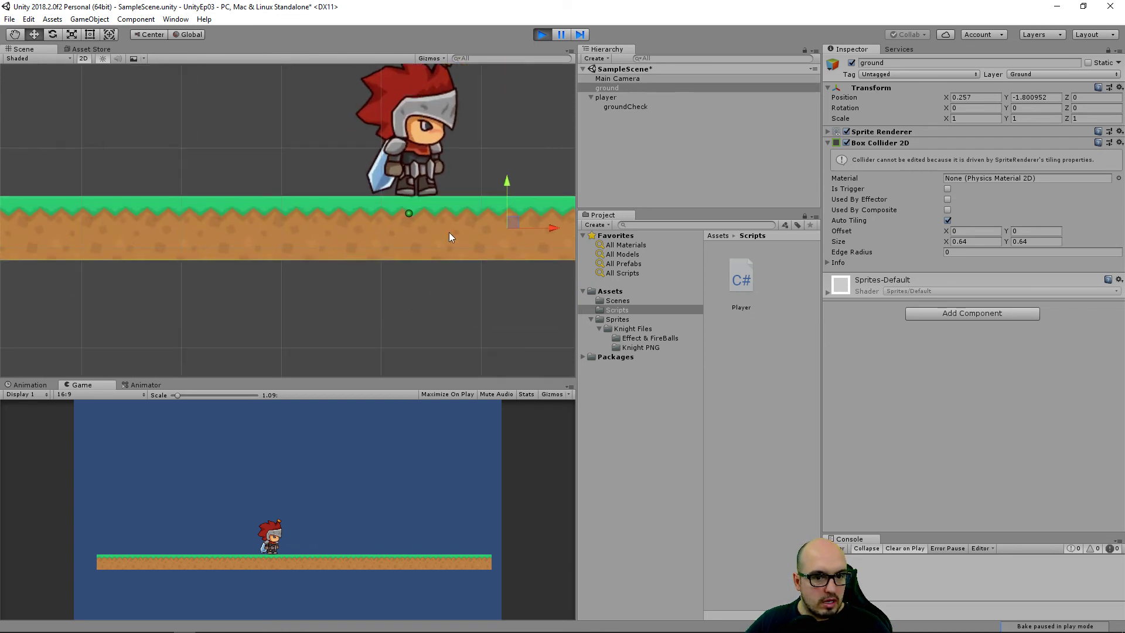
scroll(449, 232, "up", 1)
scroll(364, 265, "up", 1)
left_click(540, 33)
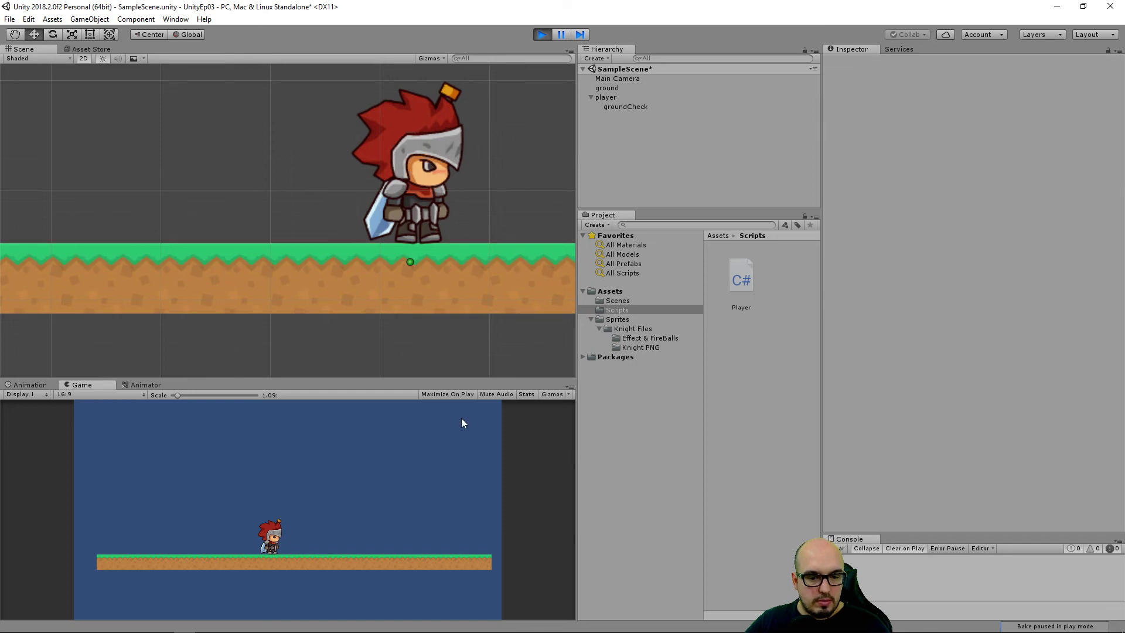
Test the knight's jump, exit play mode, and select the player to show its 0.35 ground-check circle
key("space")
key("space")
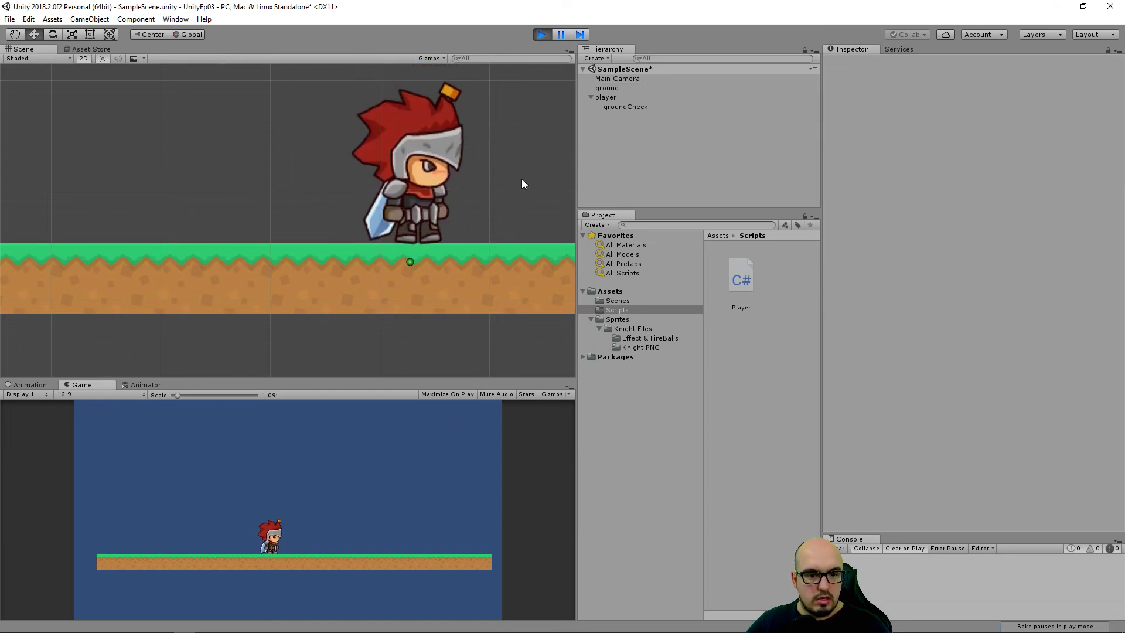
left_click(542, 35)
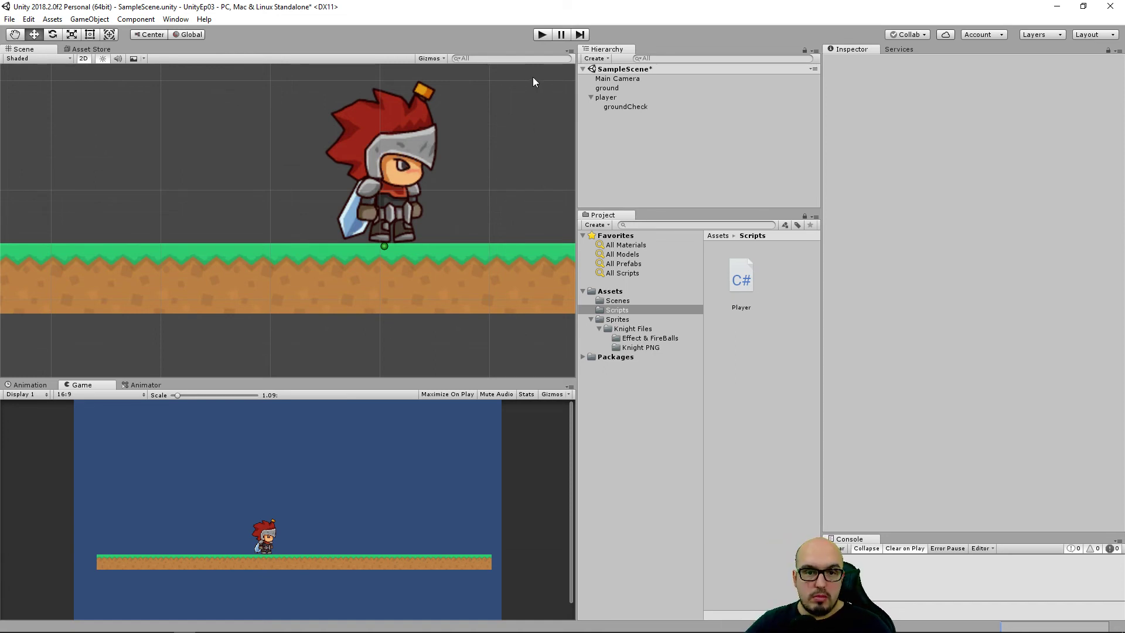
left_click(609, 98)
scroll(525, 134, "up", 3)
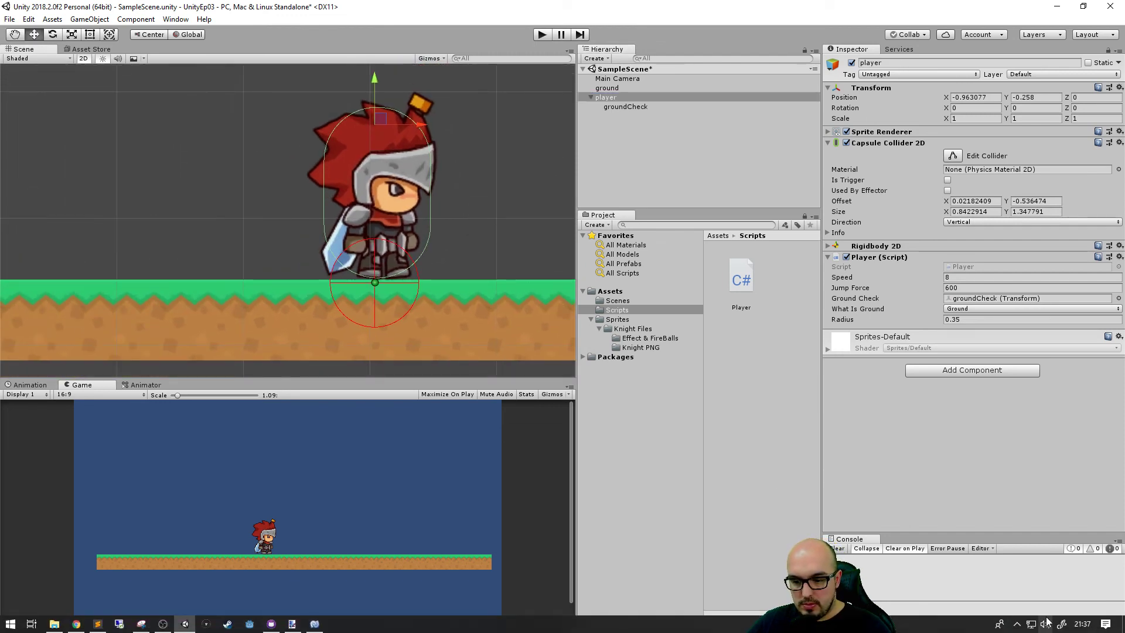
Start a Screen Sketch capture of the Unity editor and set the pen to purple
left_click(999, 624)
left_click(1015, 409)
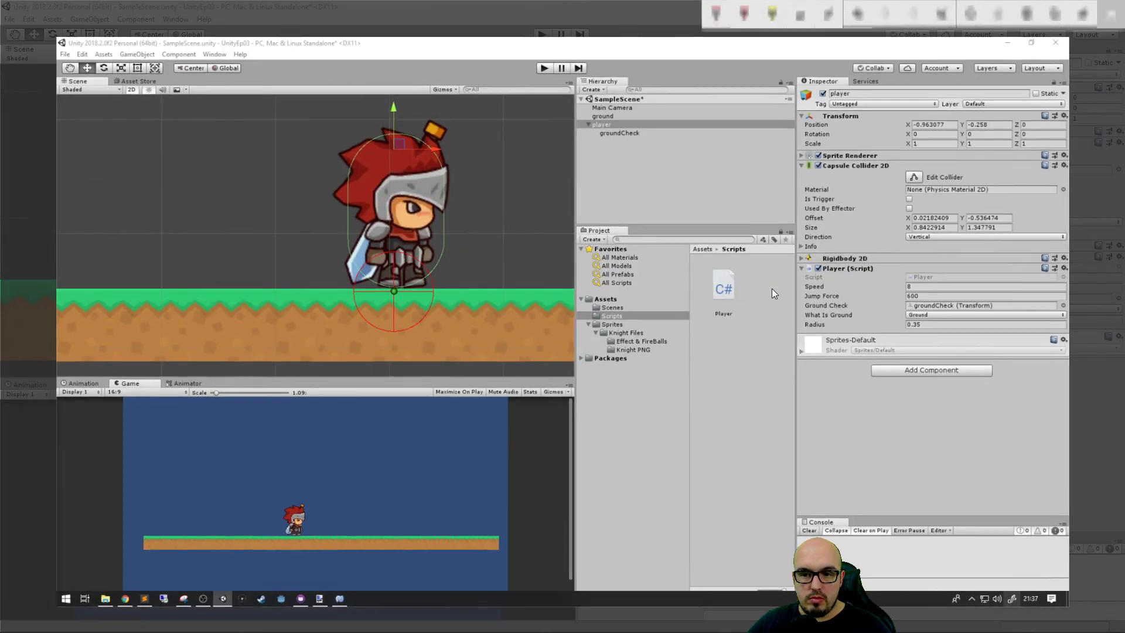
left_click(715, 22)
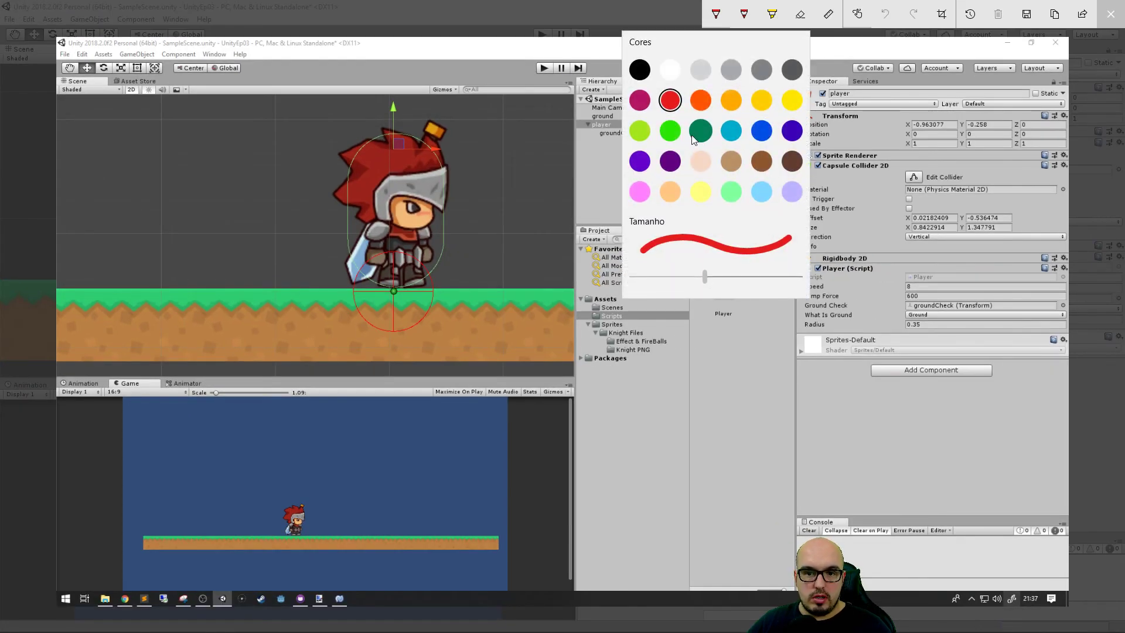
left_click(645, 159)
Try purple strokes and the ruler beside the knight, then erase all the test ink
left_click_drag(415, 255, 522, 237)
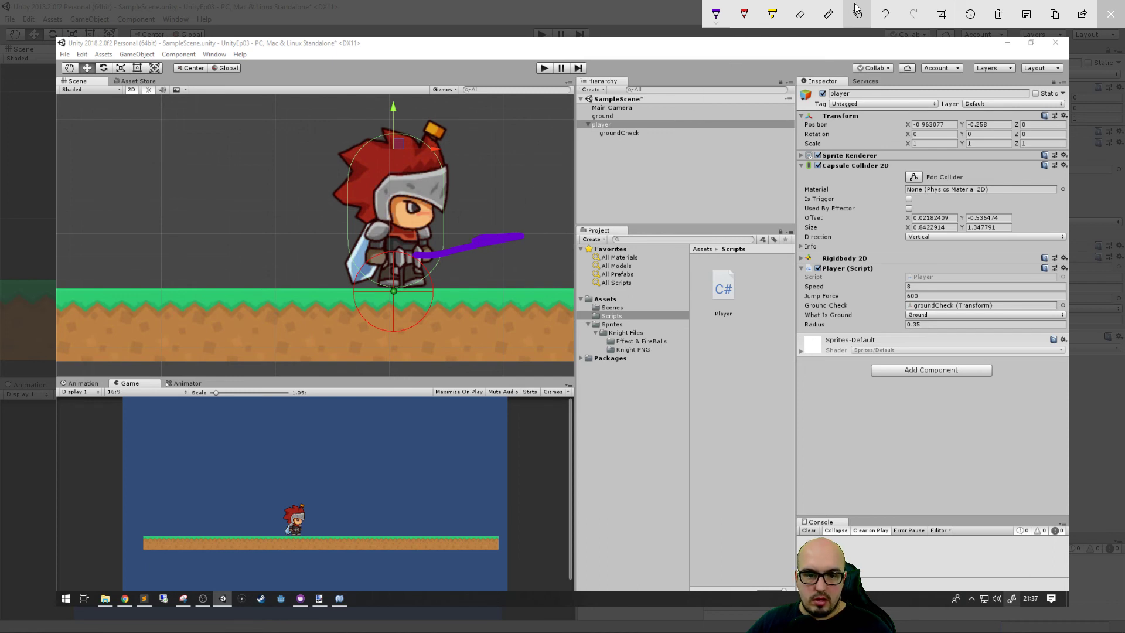
left_click(828, 13)
left_click(800, 14)
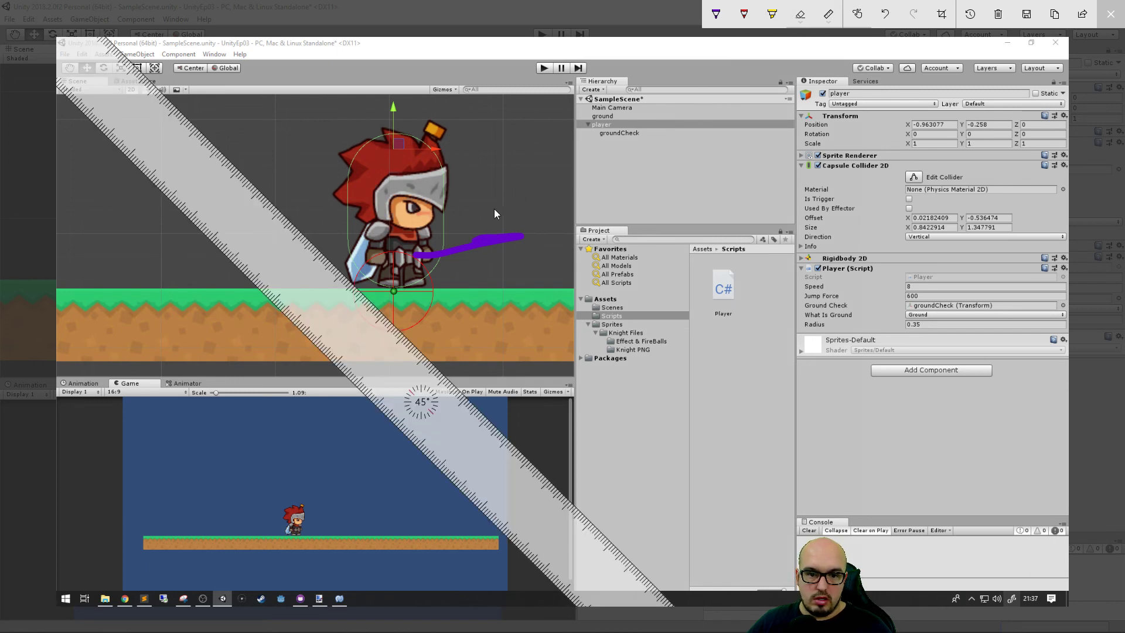
left_click(511, 236)
left_click(828, 14)
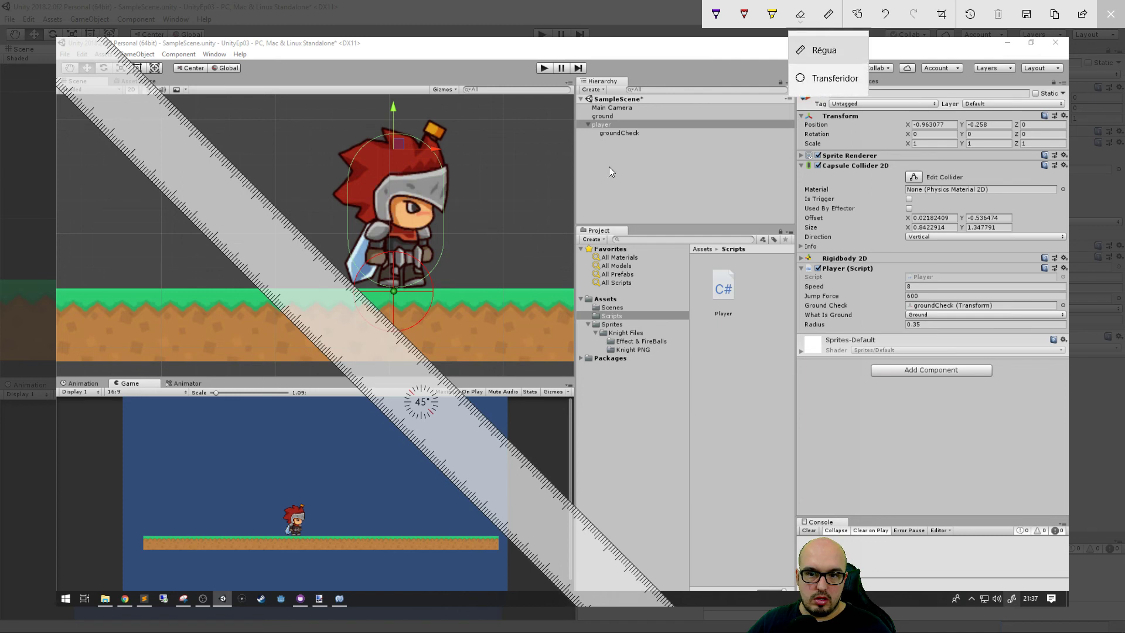
left_click(444, 274)
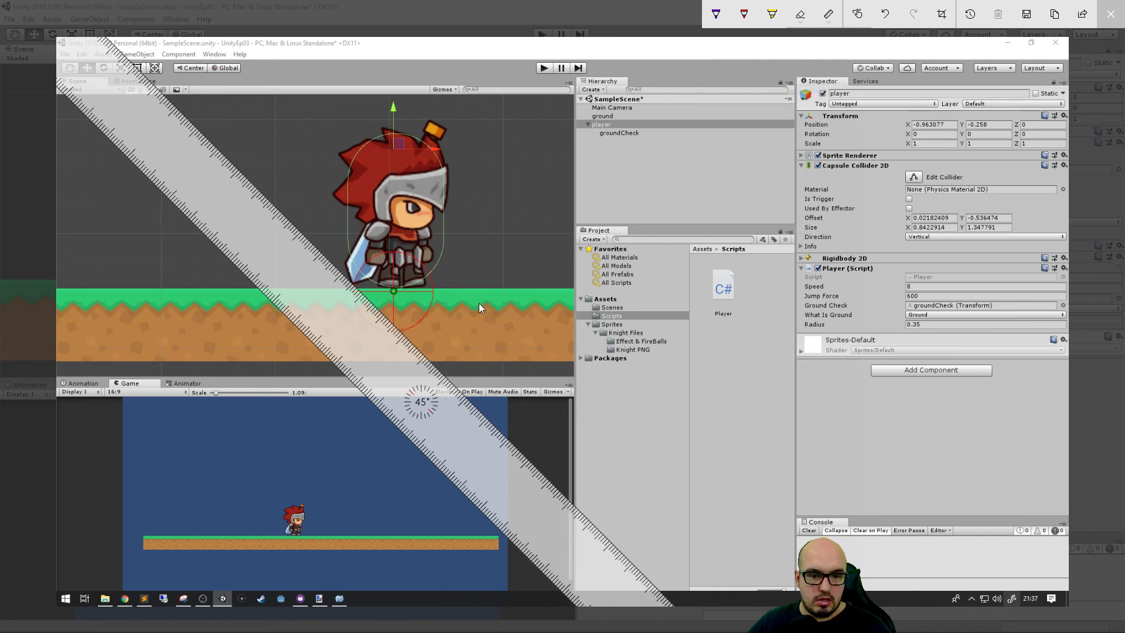
left_click_drag(416, 258, 522, 234)
key("ctrl+z")
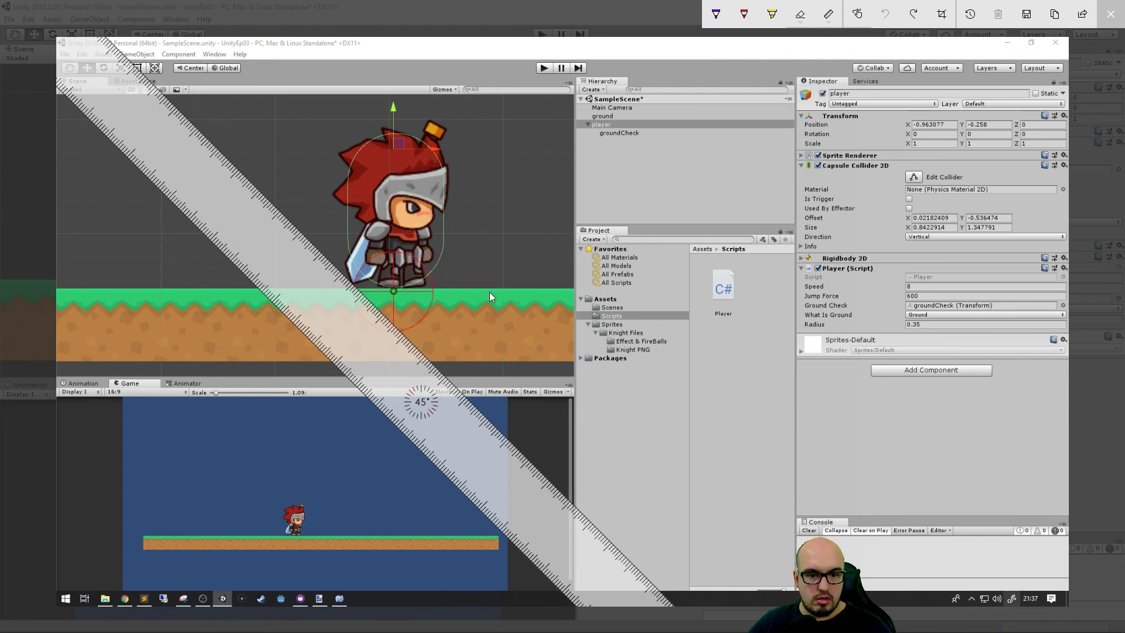
Close the sketch and take a fresh Screen Sketch capture of the editor
left_click(1110, 14)
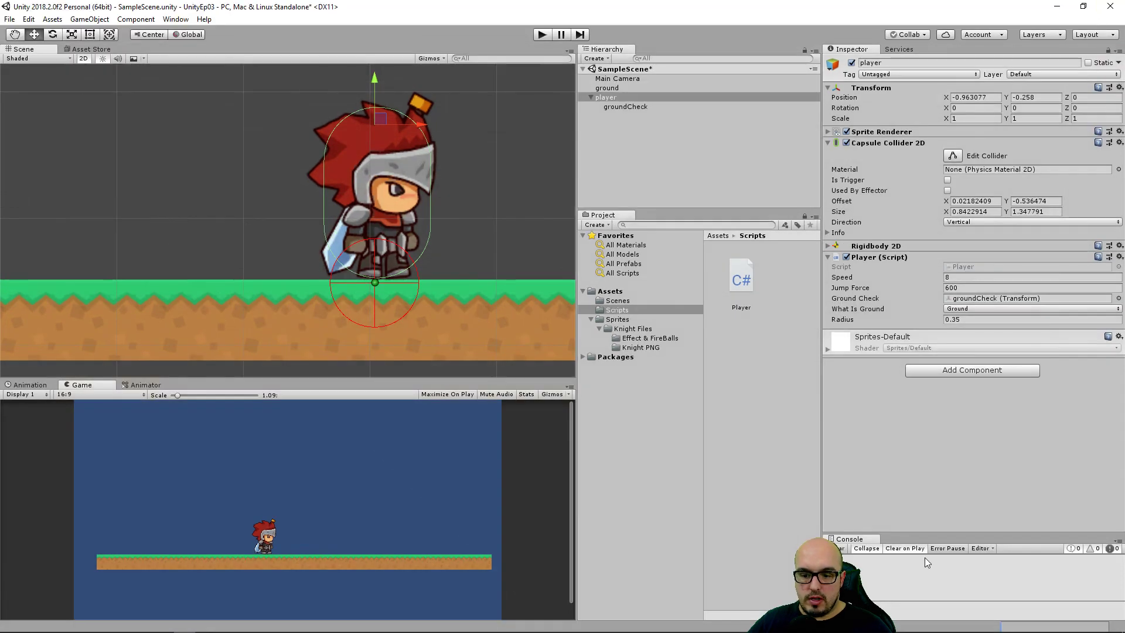
left_click(1082, 623)
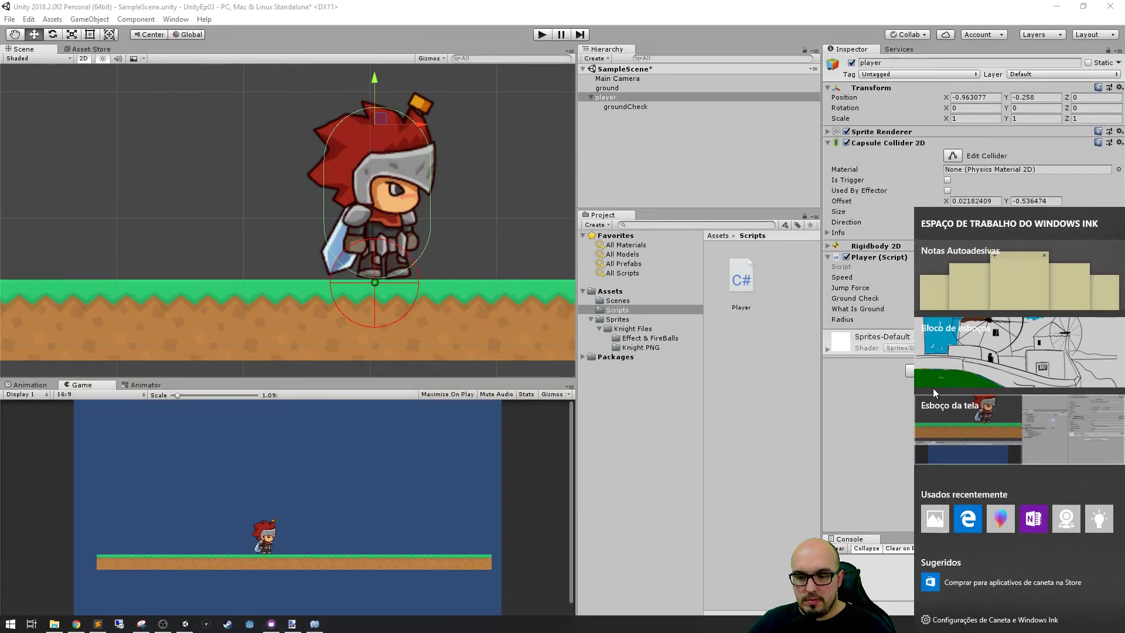
left_click(952, 424)
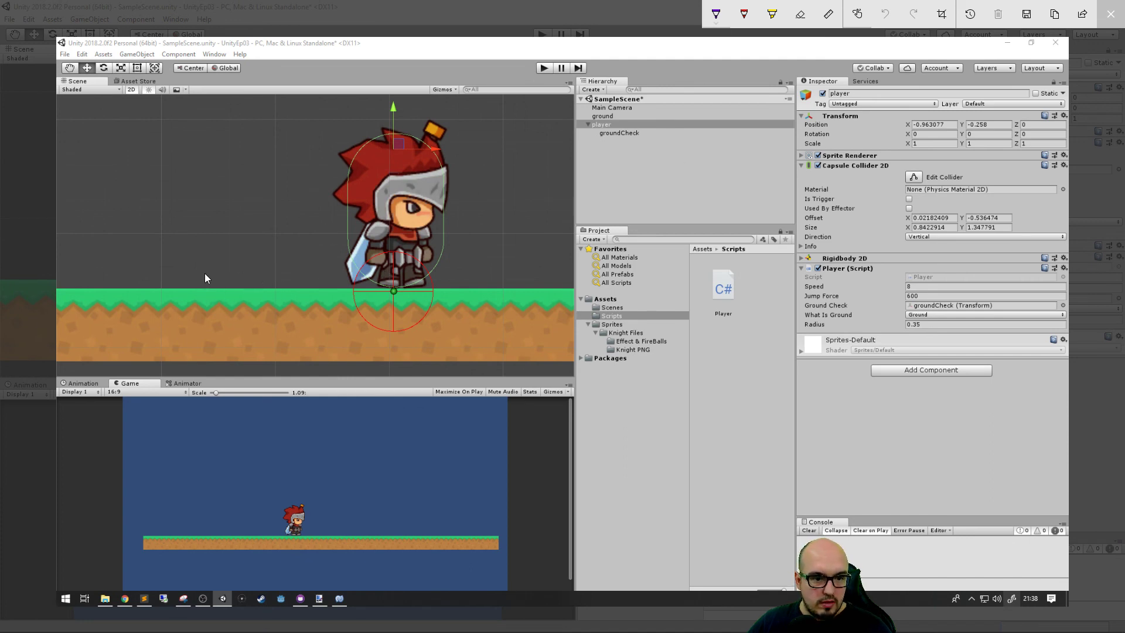
Draw purple outlines on the ground left and right of the knight and circle its feet
mouse_move(183, 287)
left_mouse_down()
mouse_move(340, 288)
mouse_move(364, 347)
mouse_move(231, 349)
left_mouse_up()
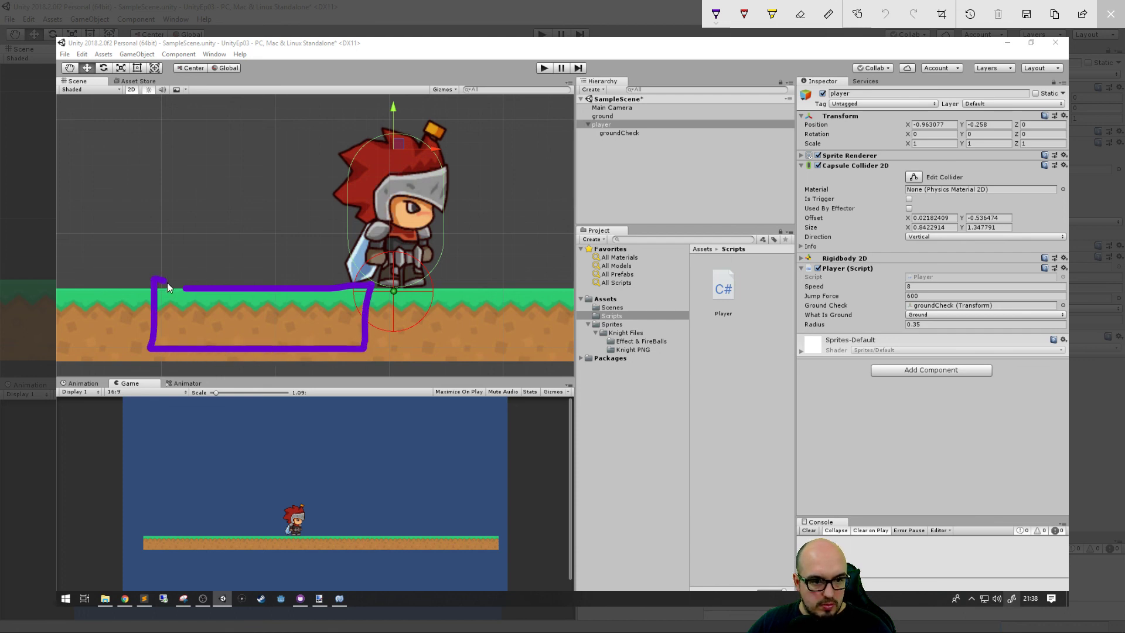
left_click_drag(167, 283, 184, 288)
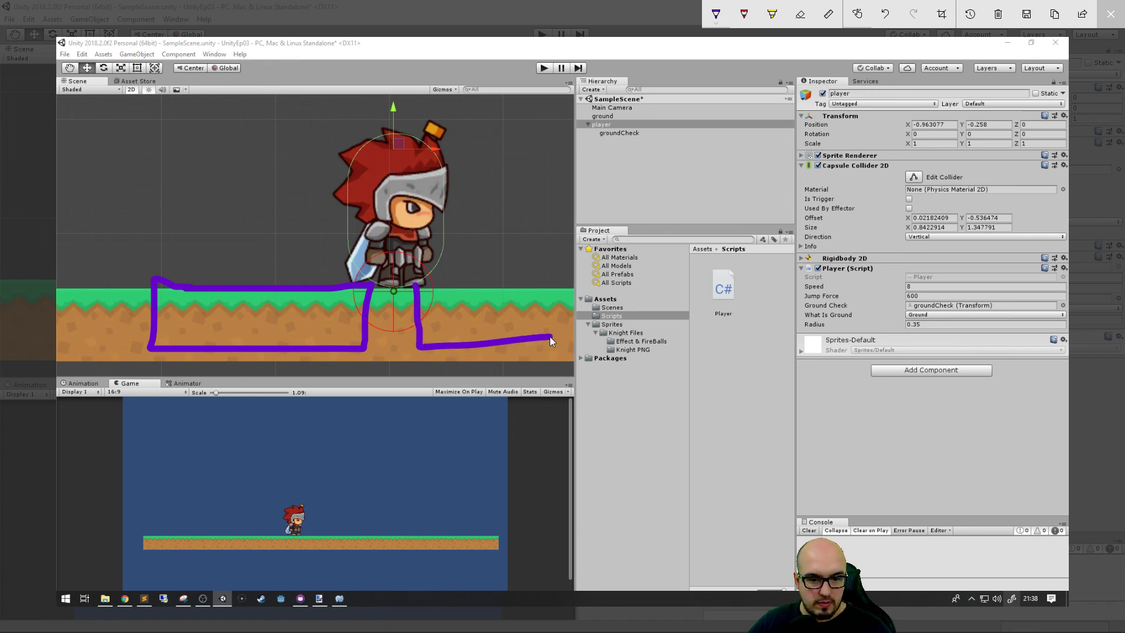
left_click_drag(414, 283, 506, 284)
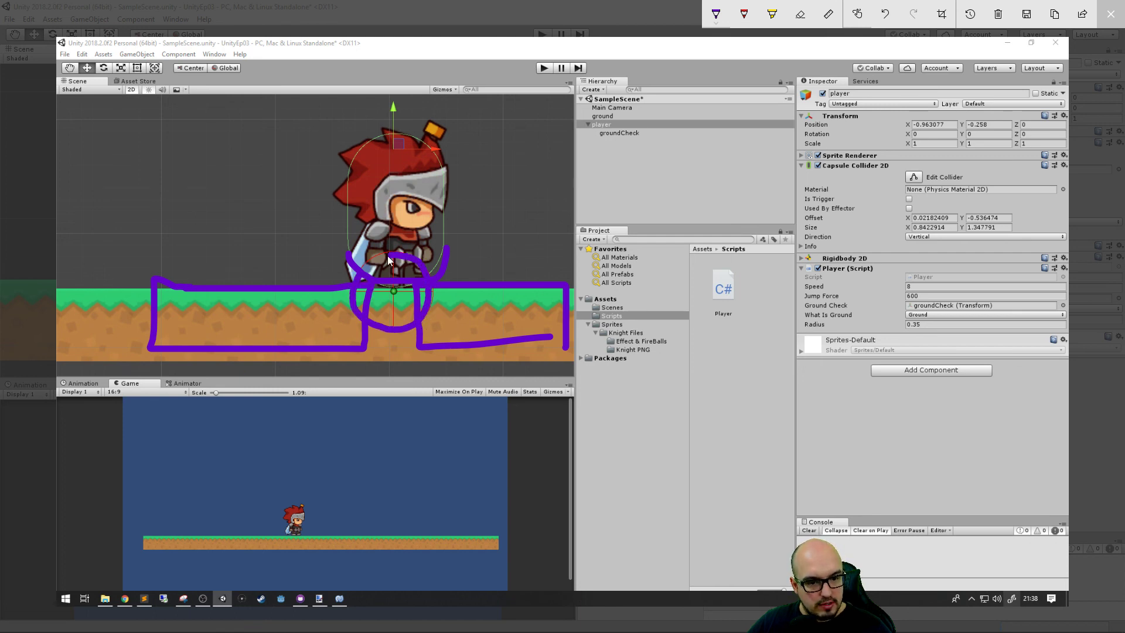
left_click_drag(387, 255, 354, 286)
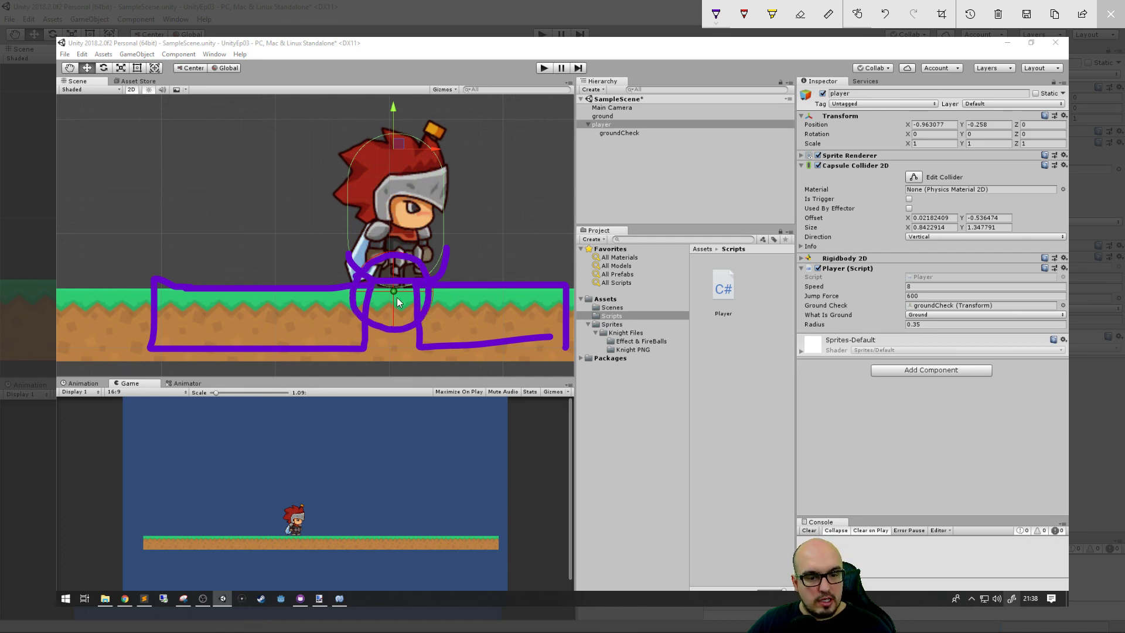
left_click(720, 20)
Switch the pen to red-orange and draw a line through the knight and the ground's top edge
left_click(701, 98)
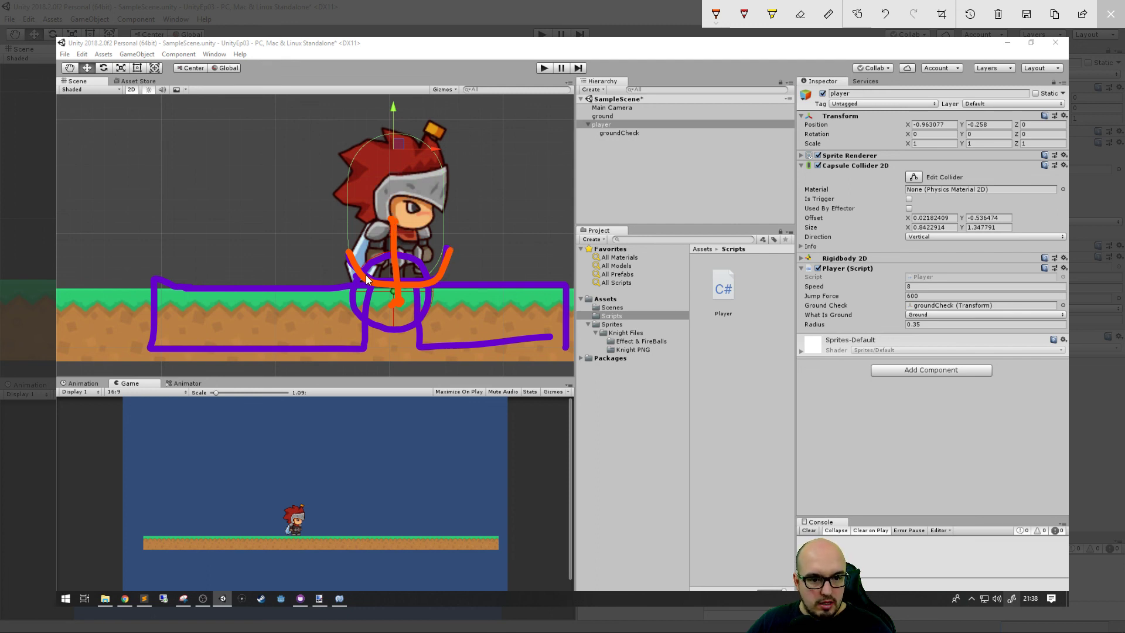
left_click_drag(154, 280, 216, 338)
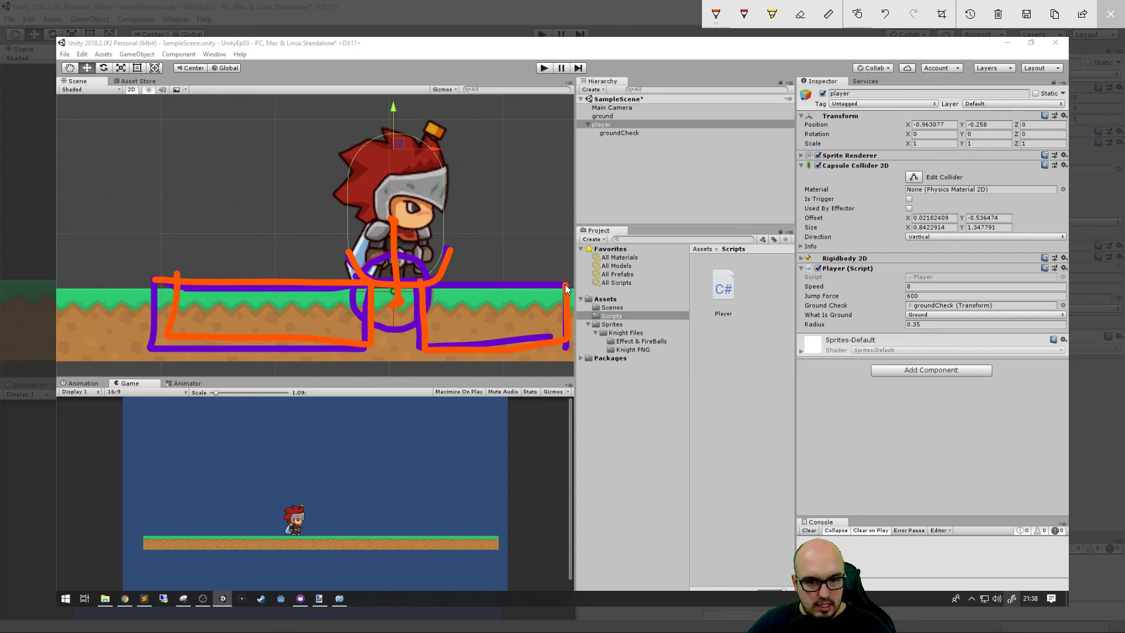
left_click_drag(567, 288, 425, 285)
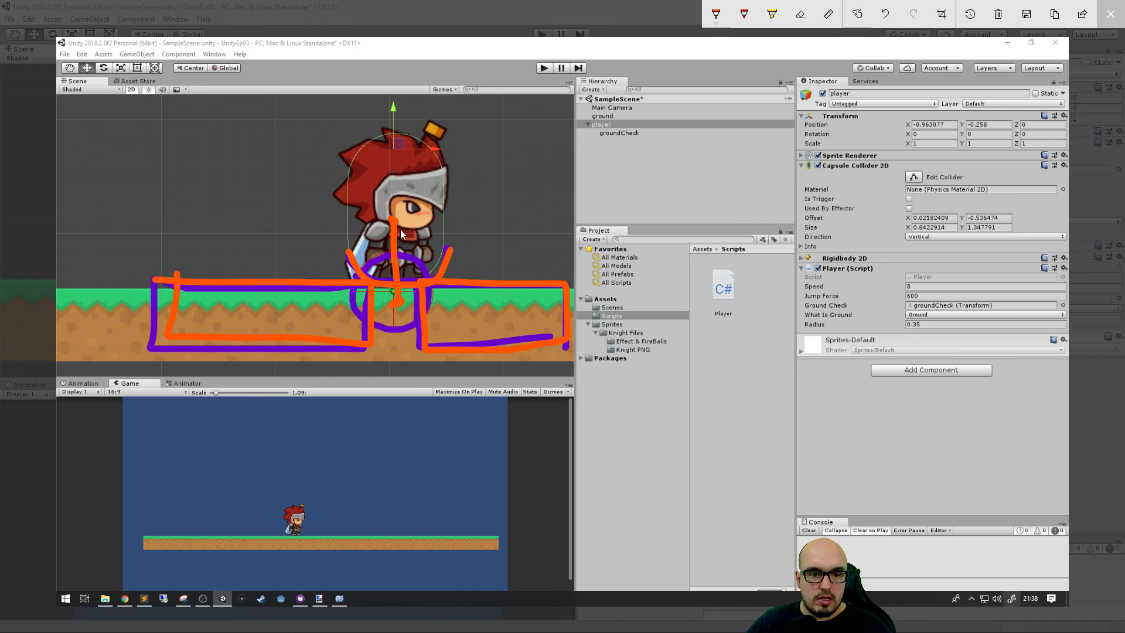